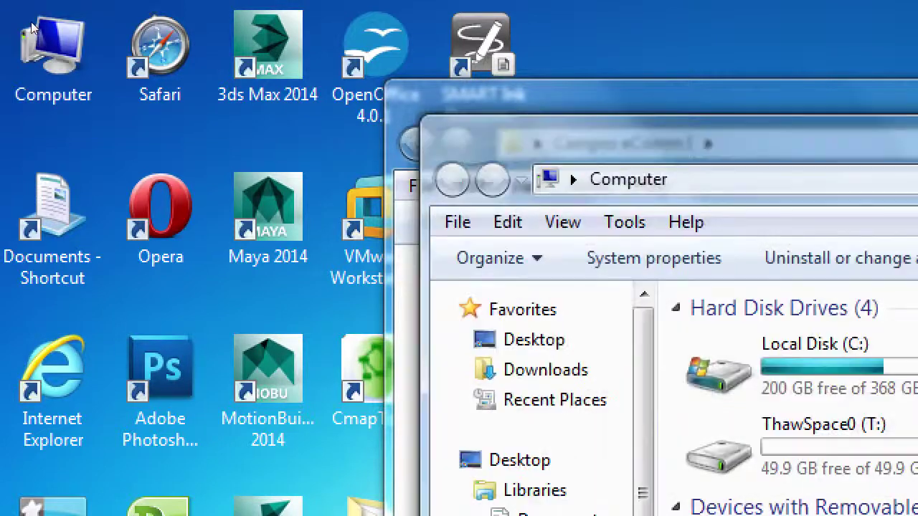
Move the Computer window to the top-left, open Local Disk (C:), and select the wordpress folder.
left_click_drag(515, 85, 123, 22)
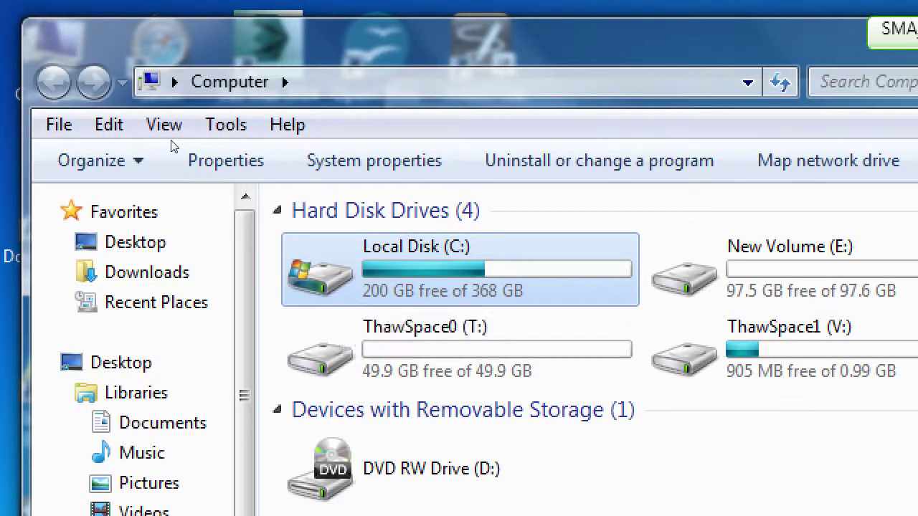
key("Return")
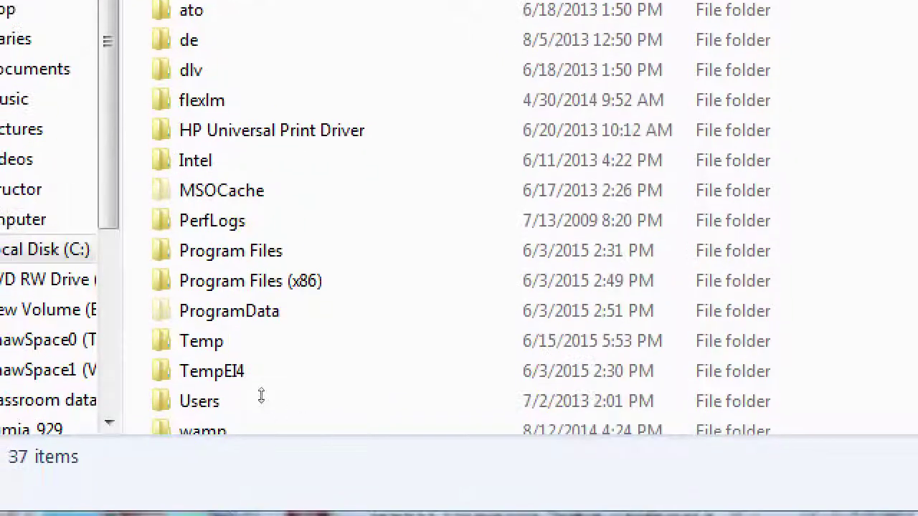
left_click(161, 463)
scroll(157, 452, "down", 1)
left_click(169, 389)
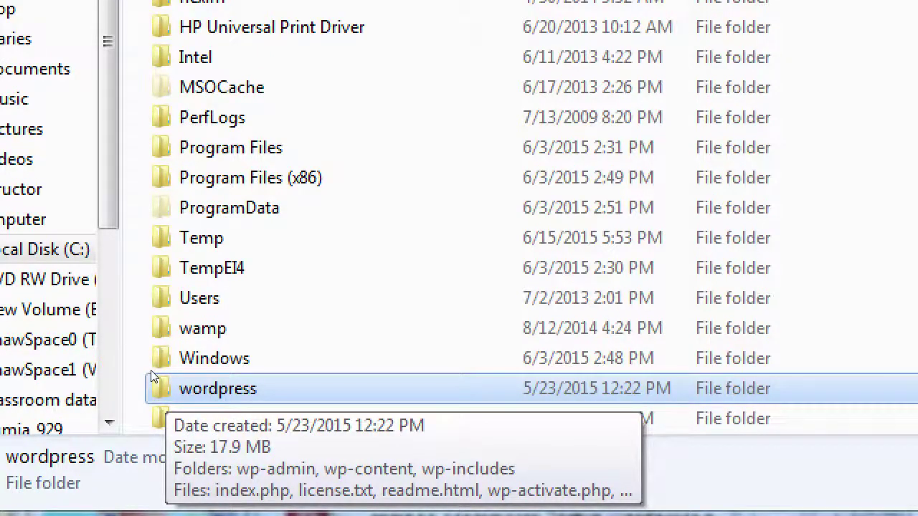
Copy the wordpress folder from C: and select the wamp folder.
right_click(151, 370)
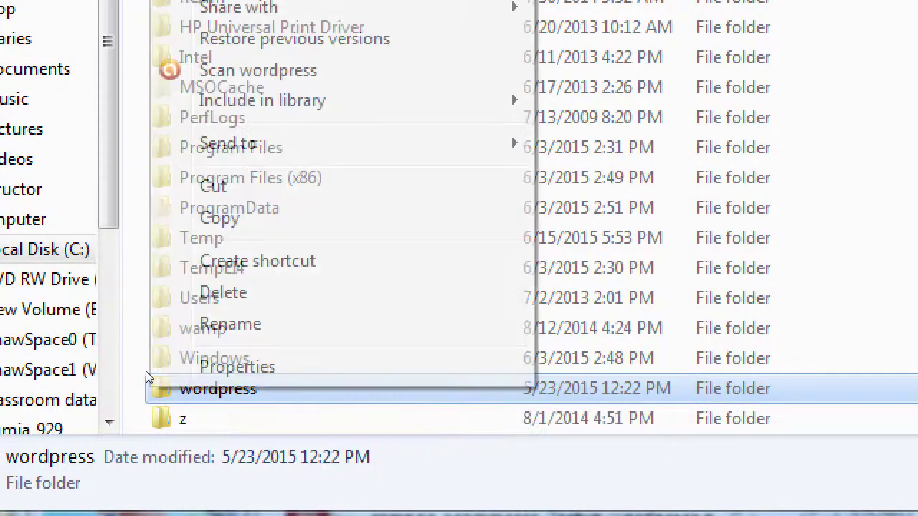
left_click(149, 373)
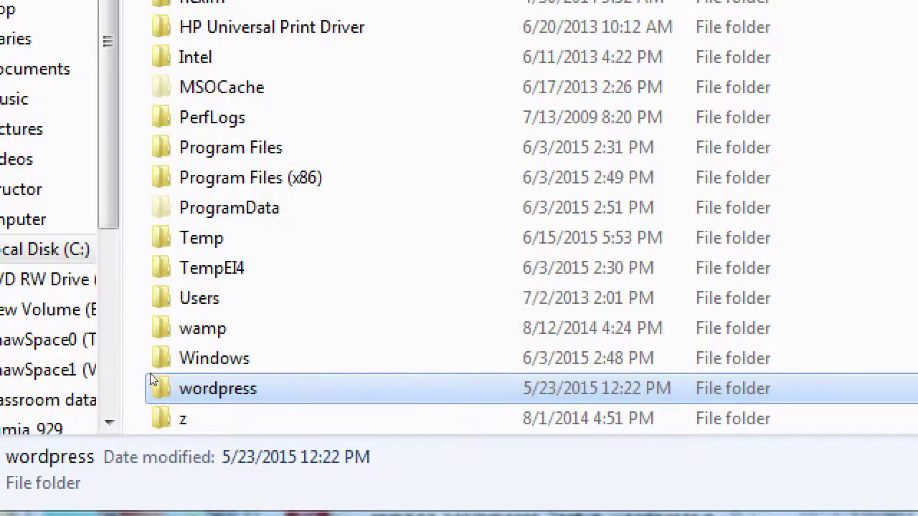
right_click(165, 374)
key("Up")
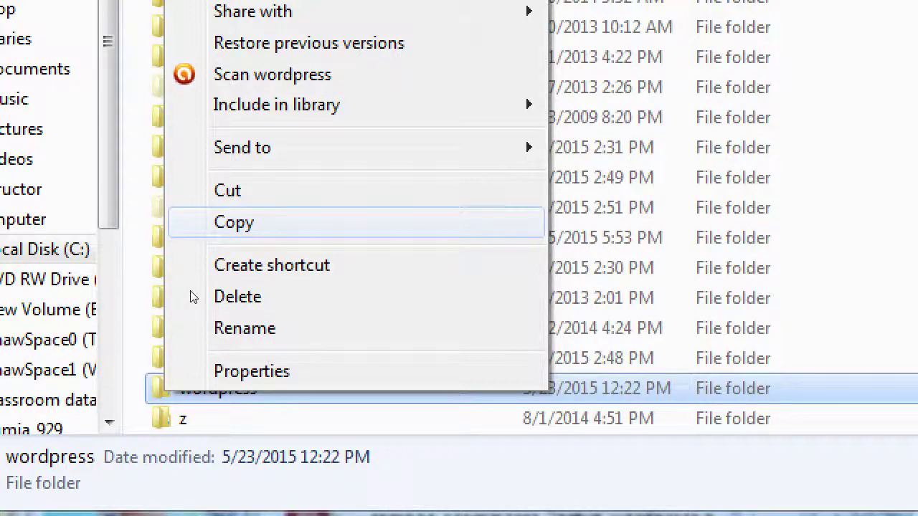
key("Return")
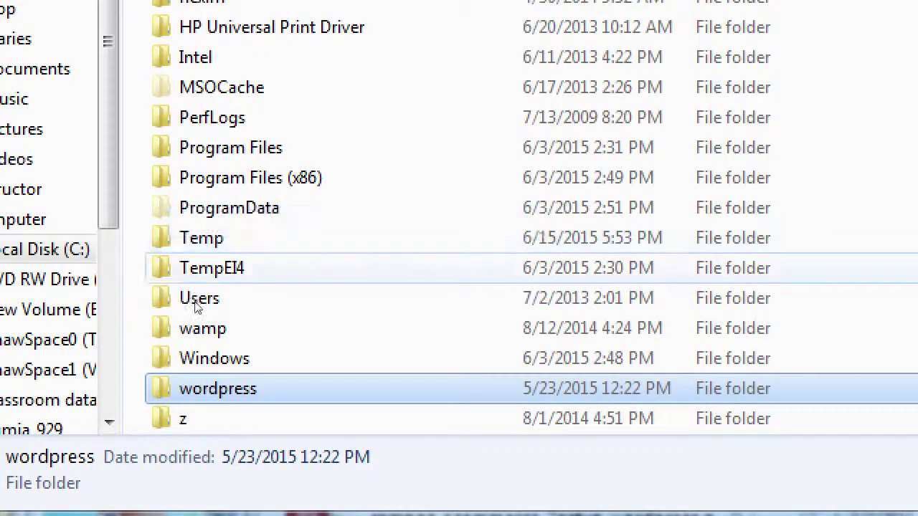
left_click(150, 339)
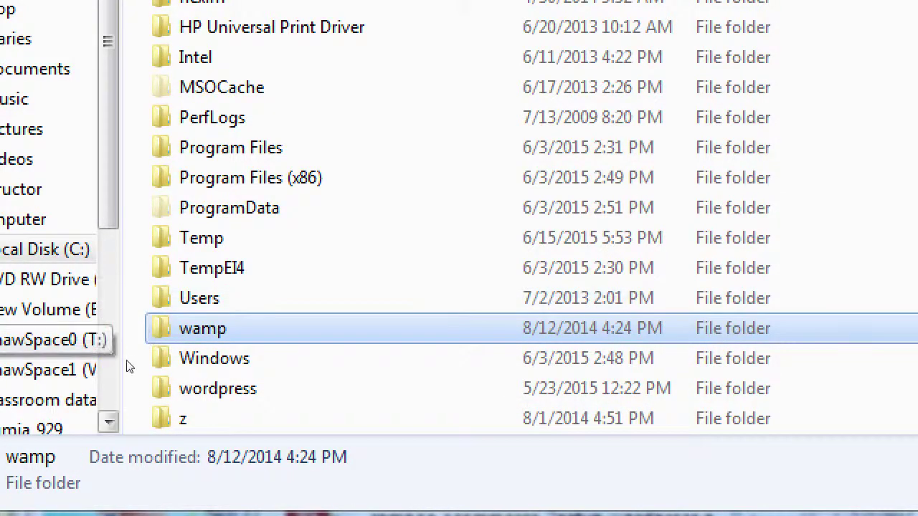
mouse_move(147, 344)
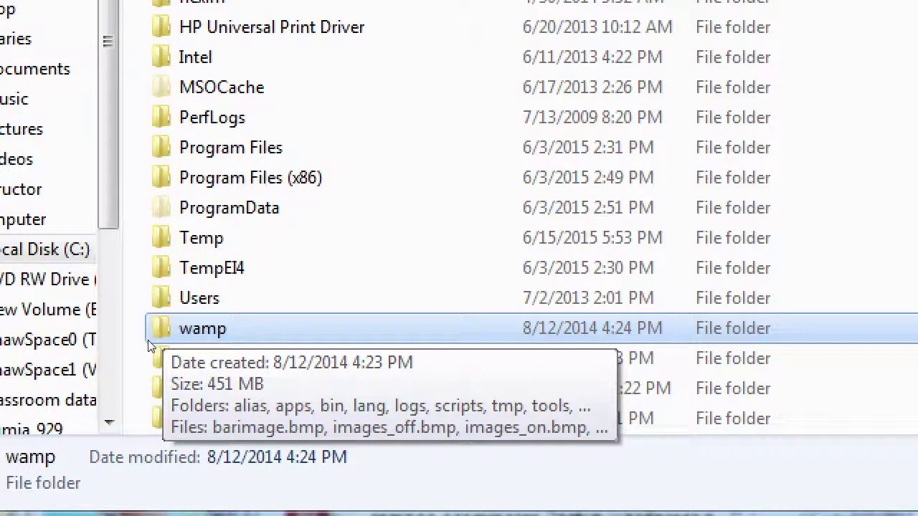
double_click(147, 340)
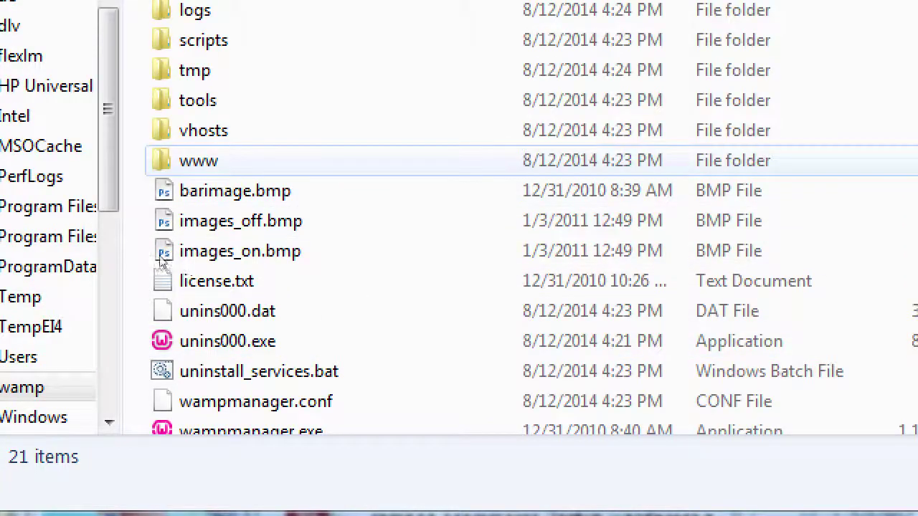
key("w")
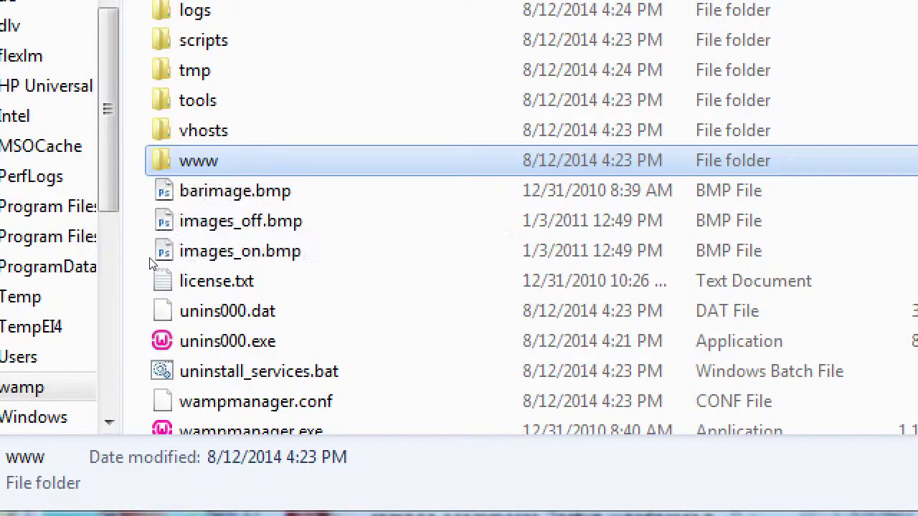
key("Return")
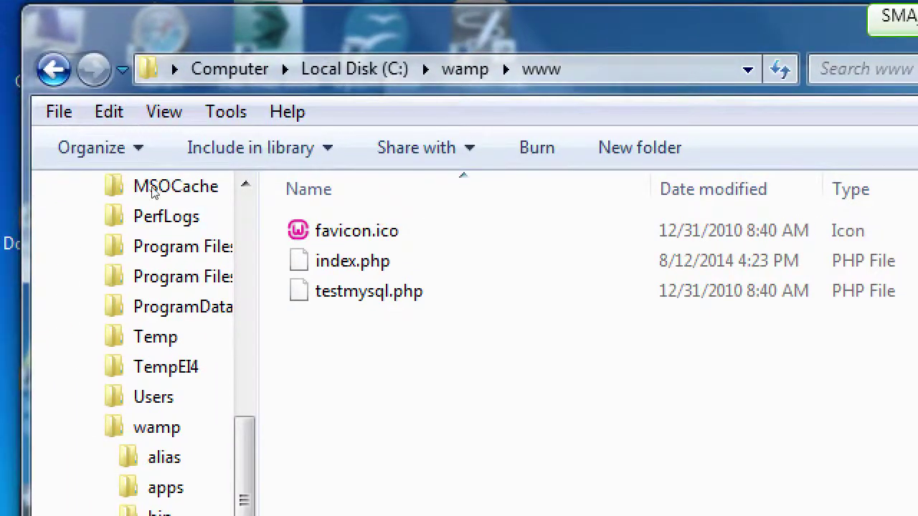
key("shift+F10")
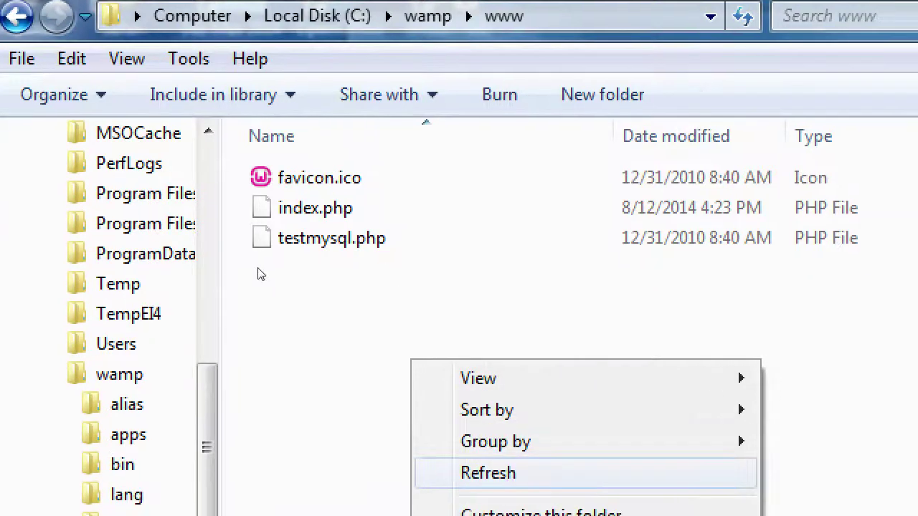
key("Up")
key("Up")
key("Up")
key("Up")
key("Up")
key("Up")
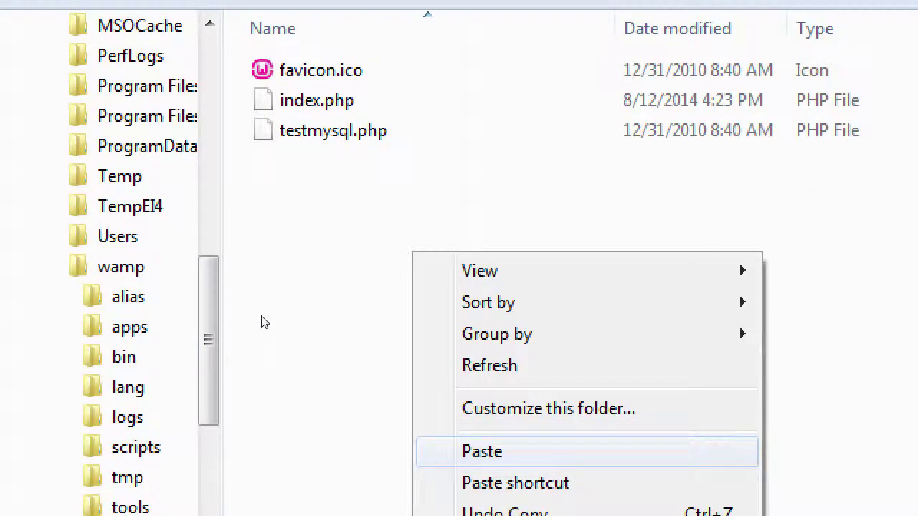
key("Return")
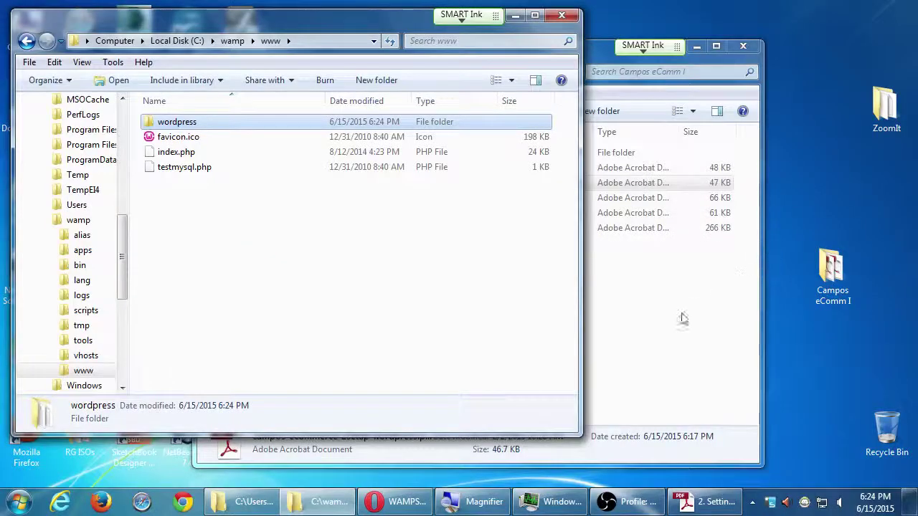
Widen the Type column in the Campos eComm I window and reposition it beside the www window.
left_click(701, 179)
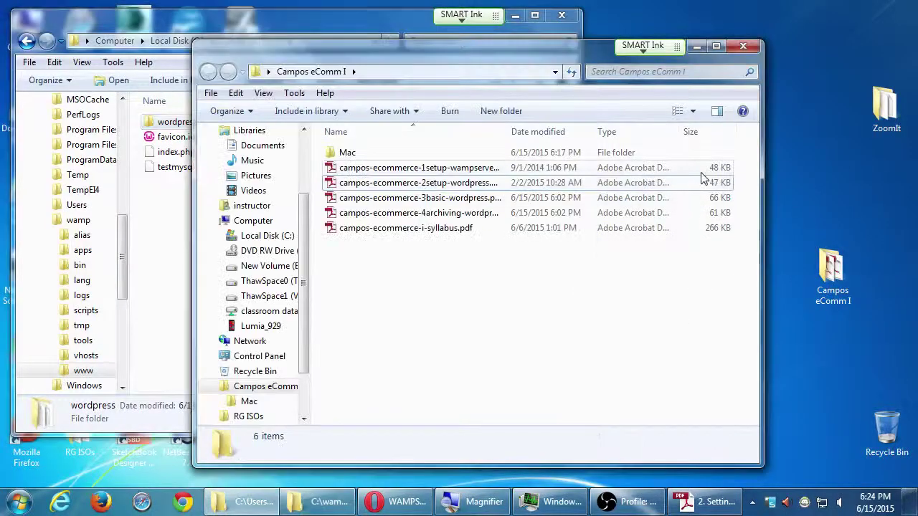
double_click(680, 135)
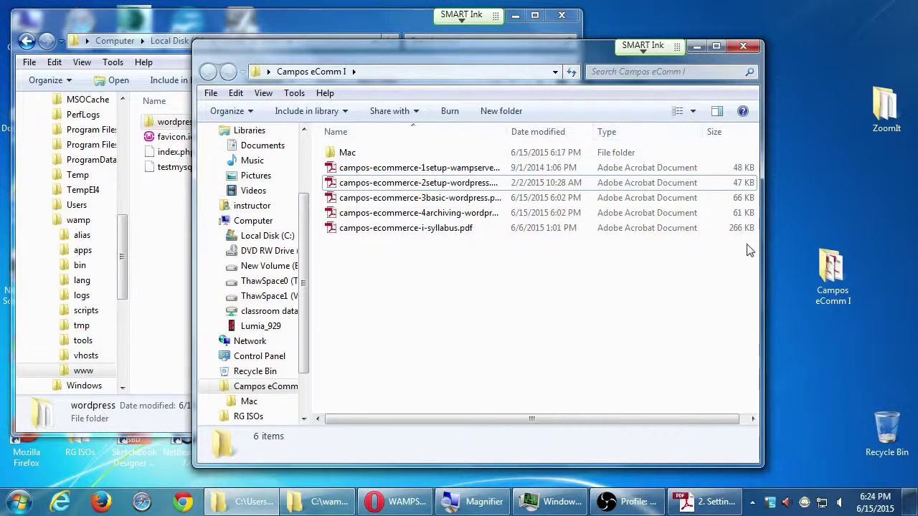
left_click_drag(763, 251, 846, 247)
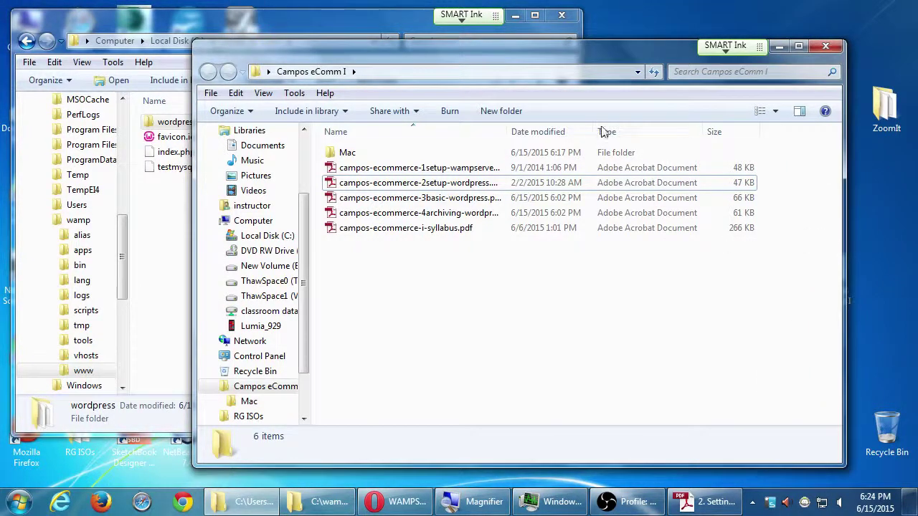
left_click_drag(544, 60, 608, 68)
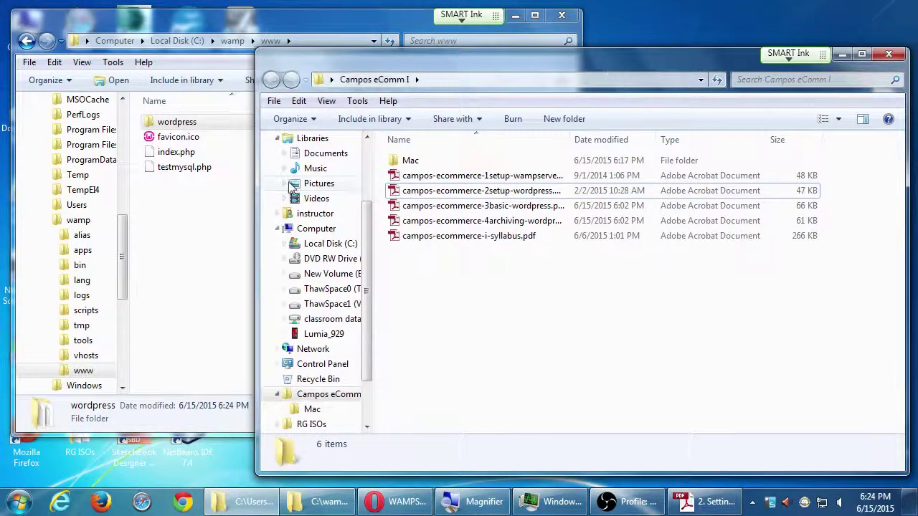
left_click(202, 220)
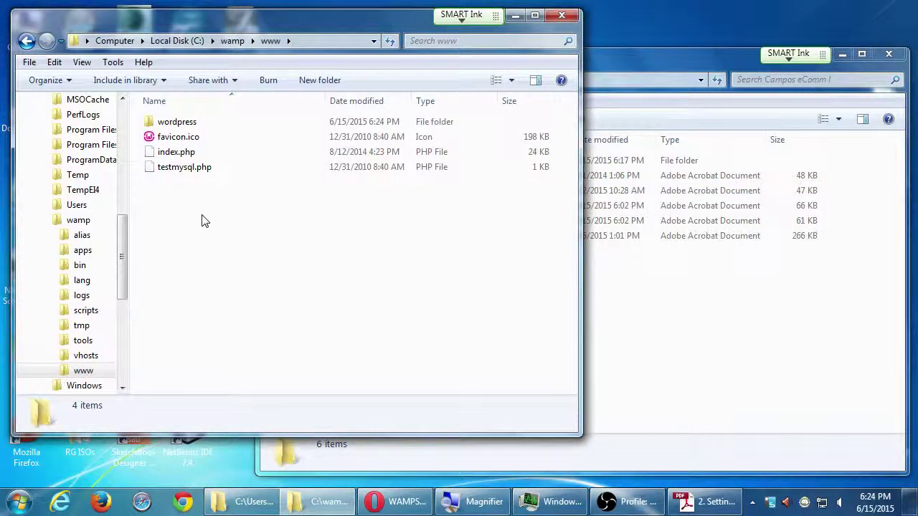
Scroll the Setting Up WordPress handout to steps 2–4 and magnify the screen to read them.
left_click(707, 501)
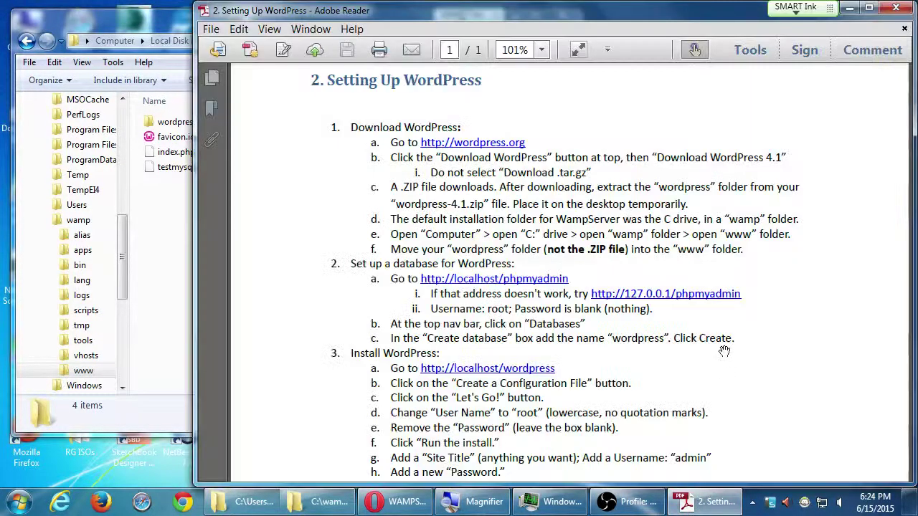
scroll(691, 363, "down", 1)
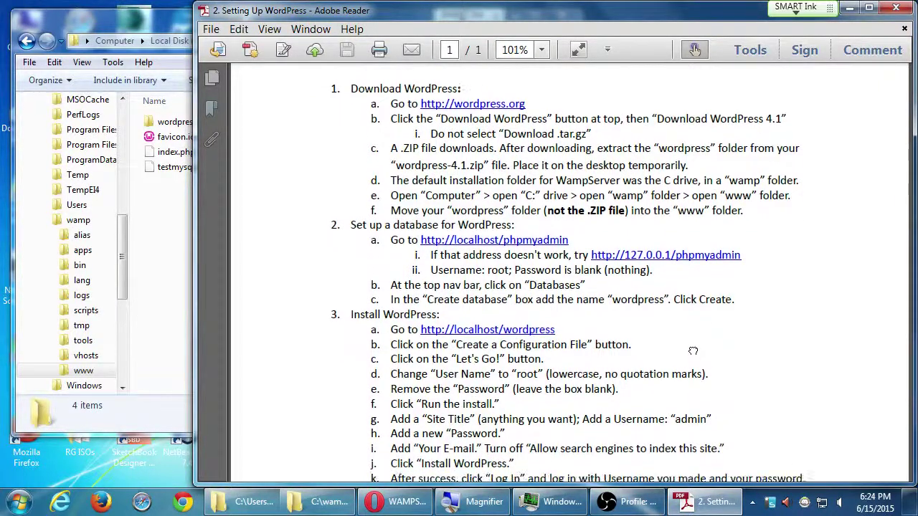
scroll(705, 301, "down", 1)
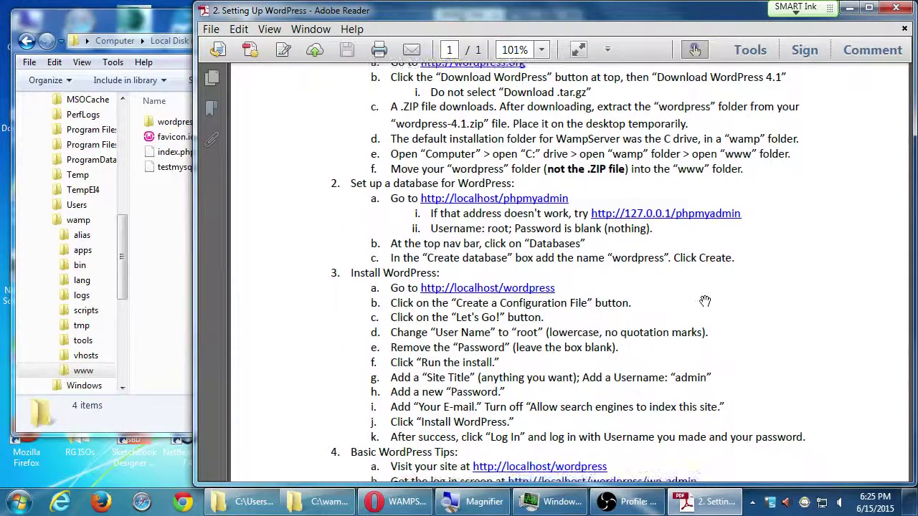
key("super+plus")
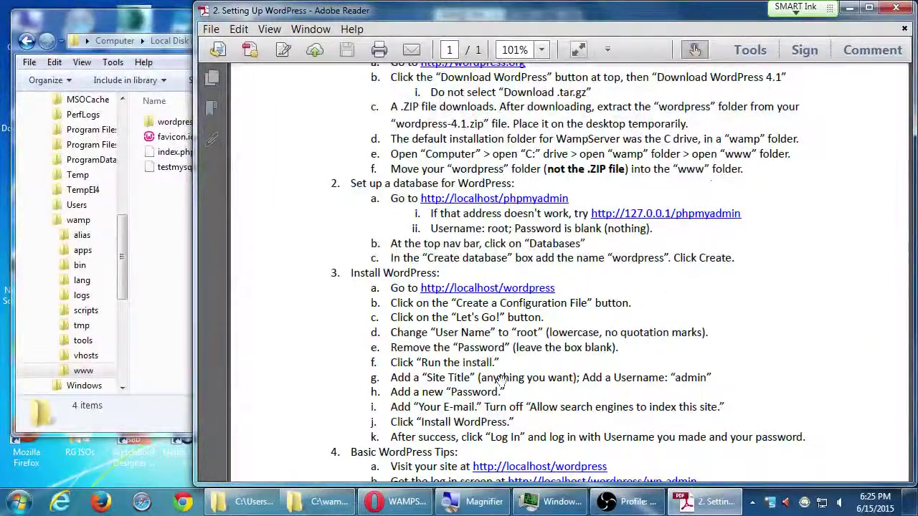
On Opera's WampServer homepage, append /phpmyadmin to the localhost address.
left_click(420, 505)
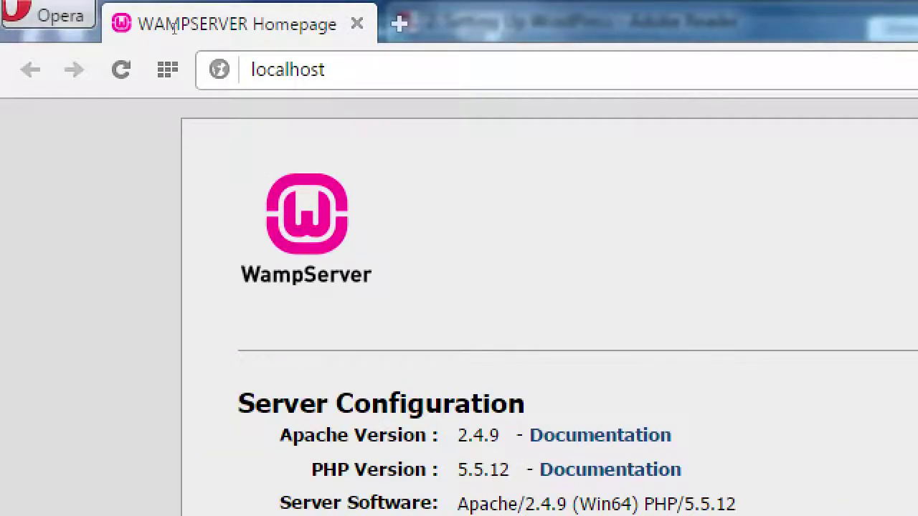
key("ctrl+l")
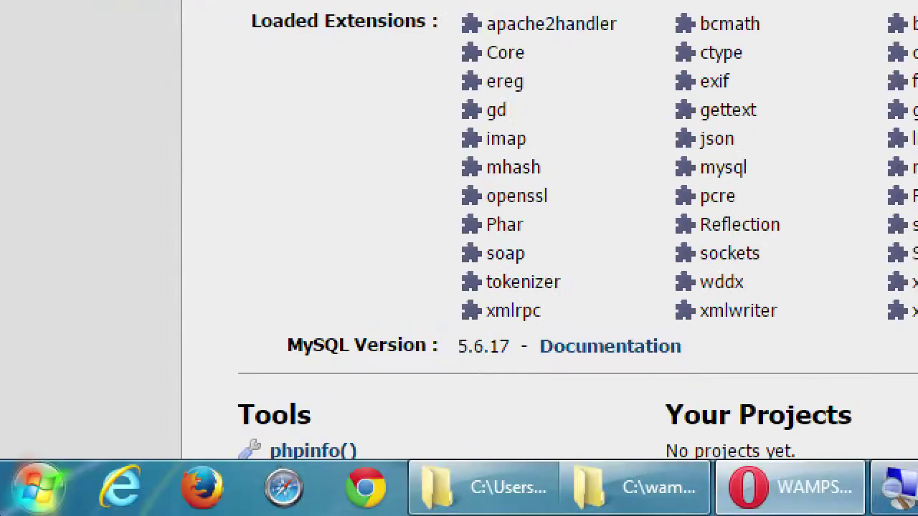
scroll(61, 410, "down", 3)
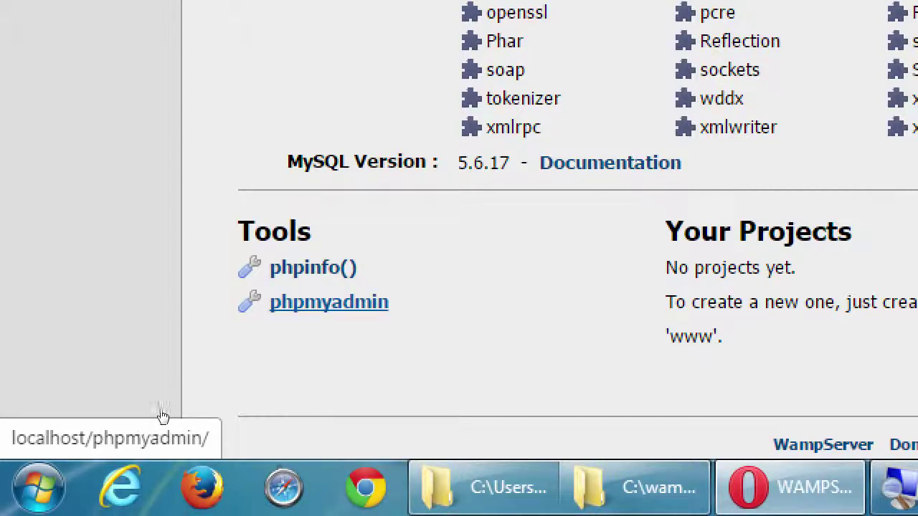
left_click(287, 69)
key("End")
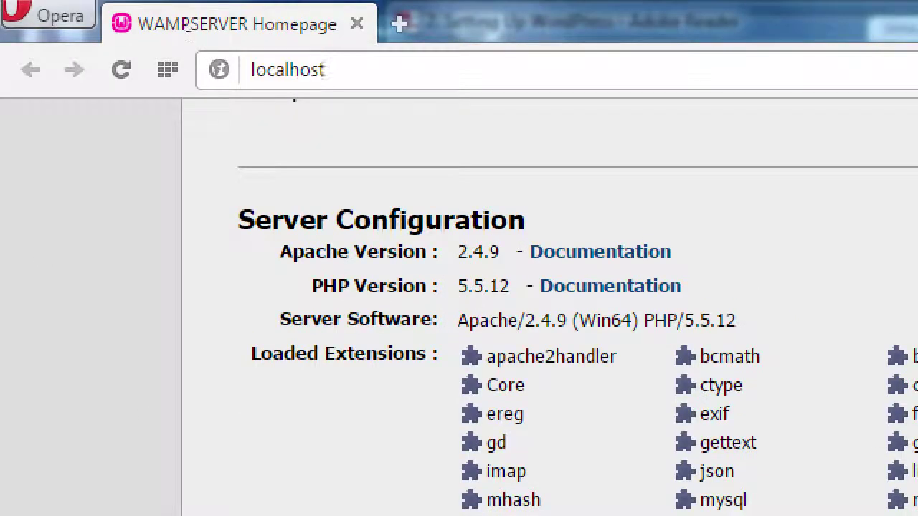
type("/php")
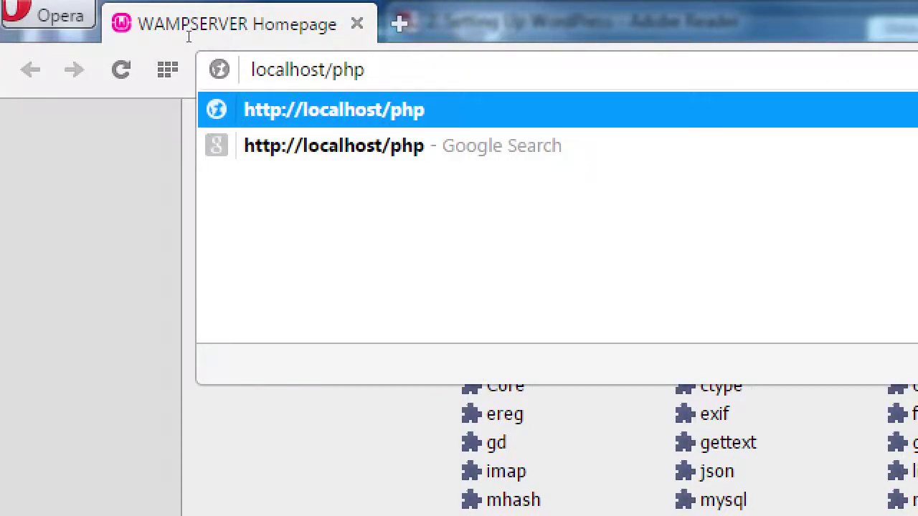
type("myadmin")
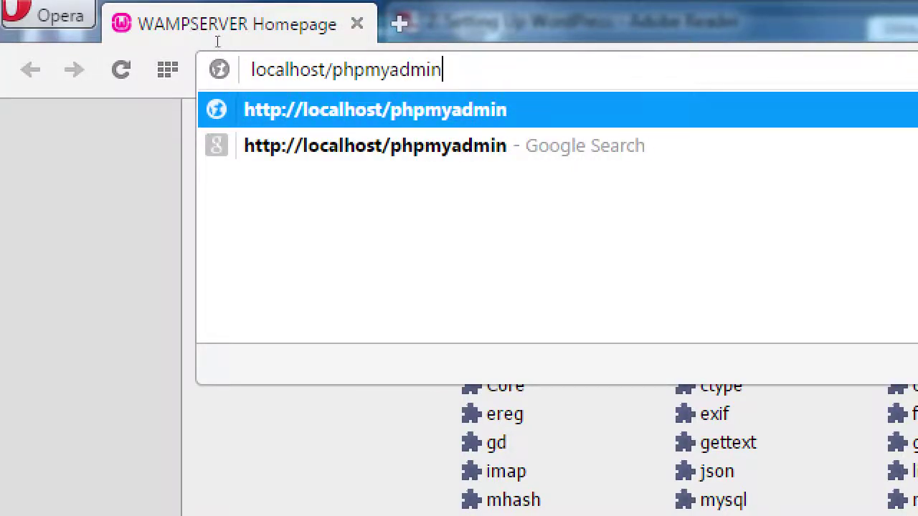
Load localhost/phpmyadmin and remove the trailing #PMAURL text from the address.
key("Return")
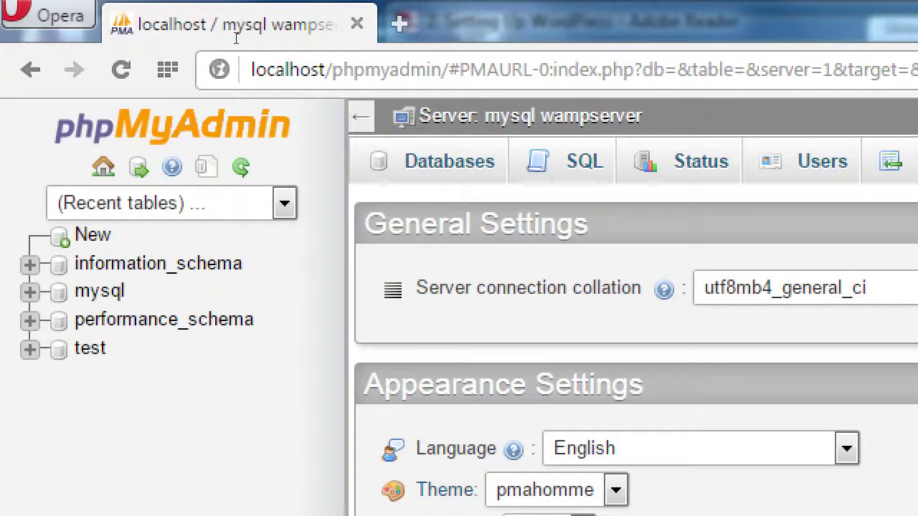
left_click(443, 70)
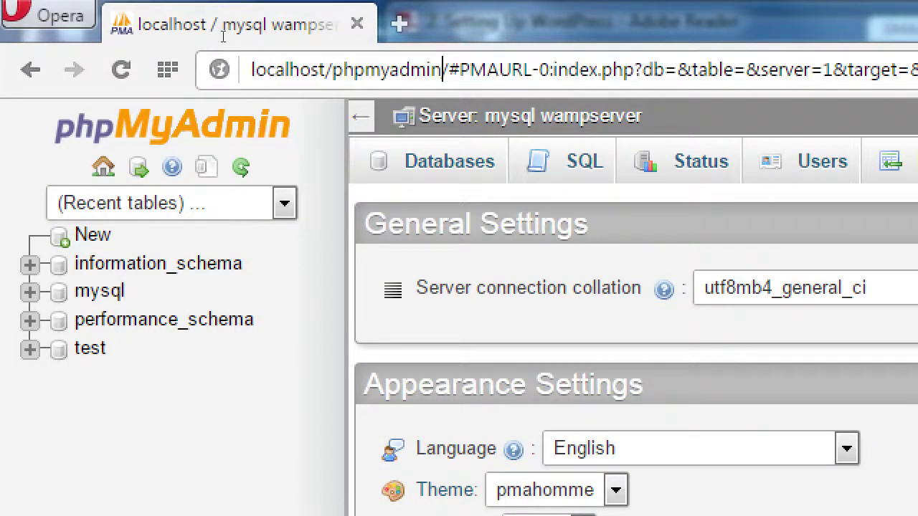
key("shift+End")
key("Delete")
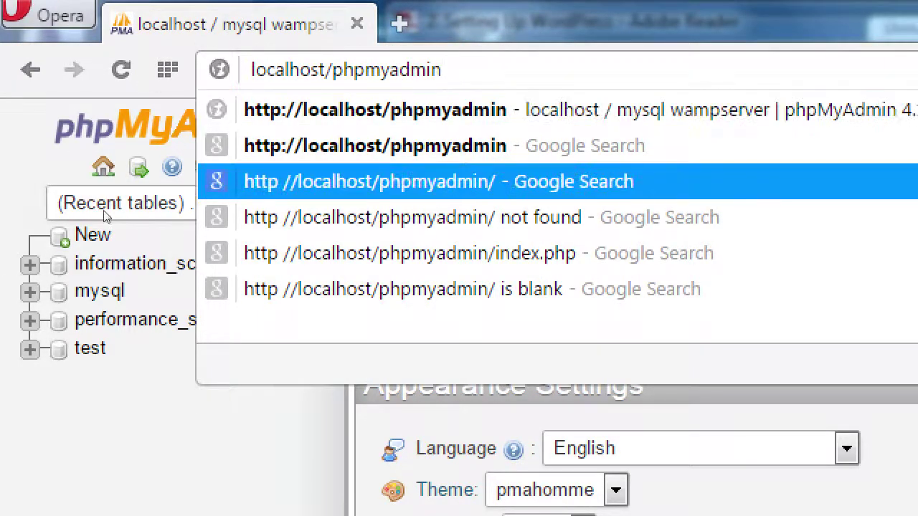
key("Escape")
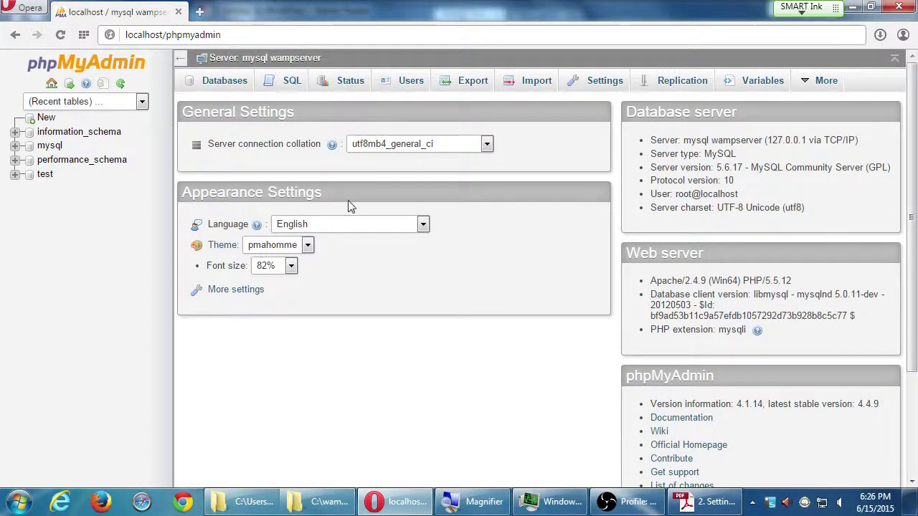
Bring the handout back and magnify step 2c, which creates a database named 'wordpress'.
left_click(707, 502)
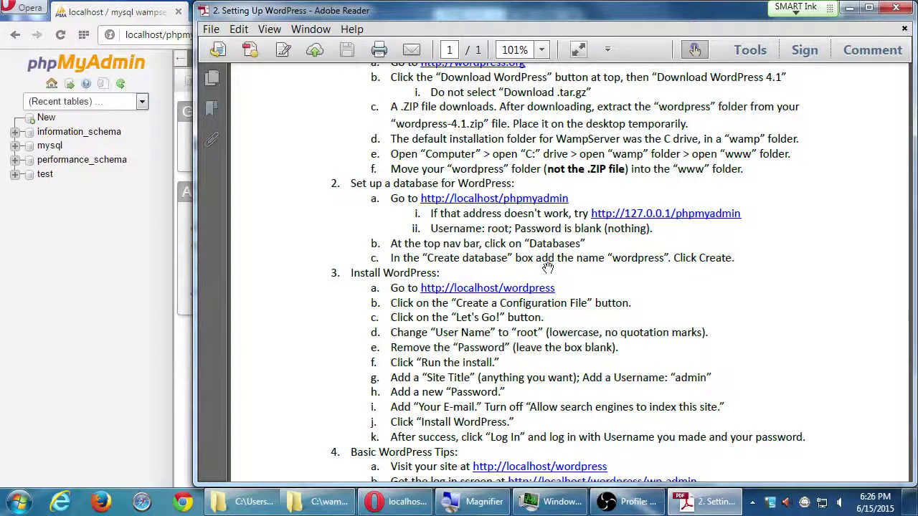
key("super+plus")
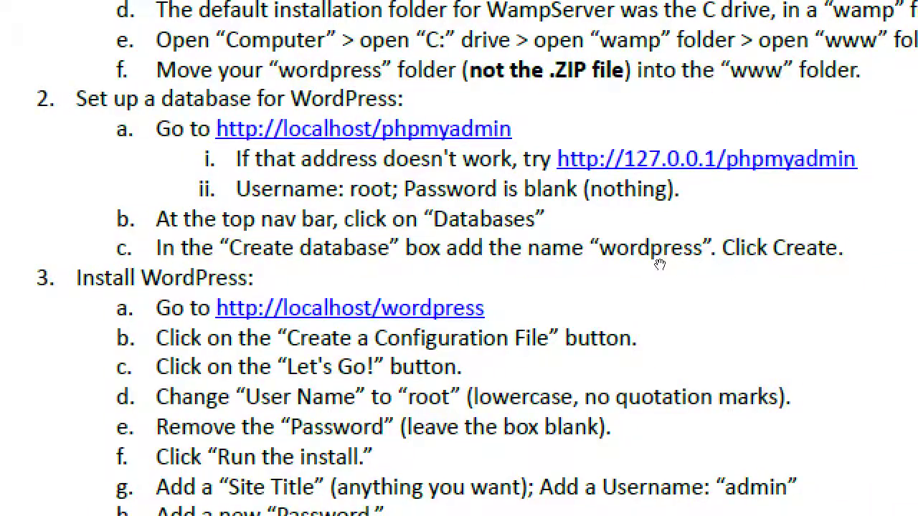
key("super+minus")
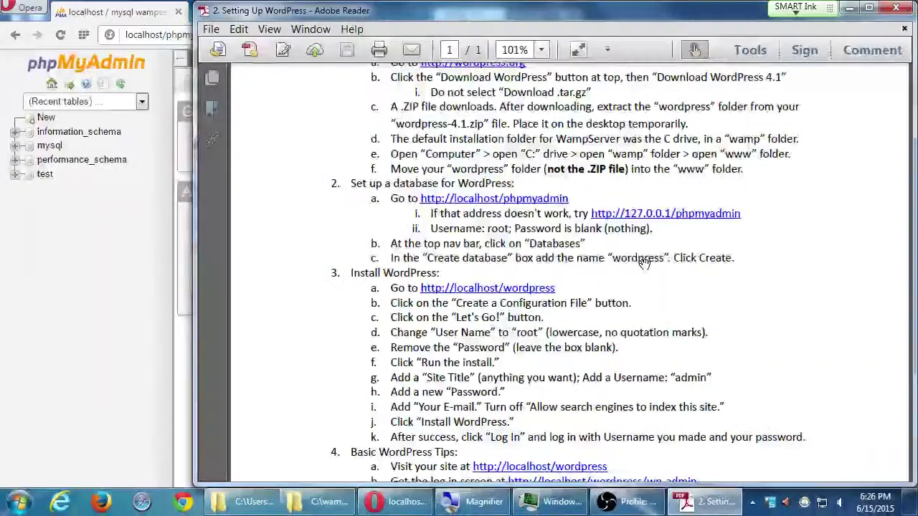
On phpMyAdmin's Databases page, create a database named wordpress, then return to the handout.
left_click(157, 327)
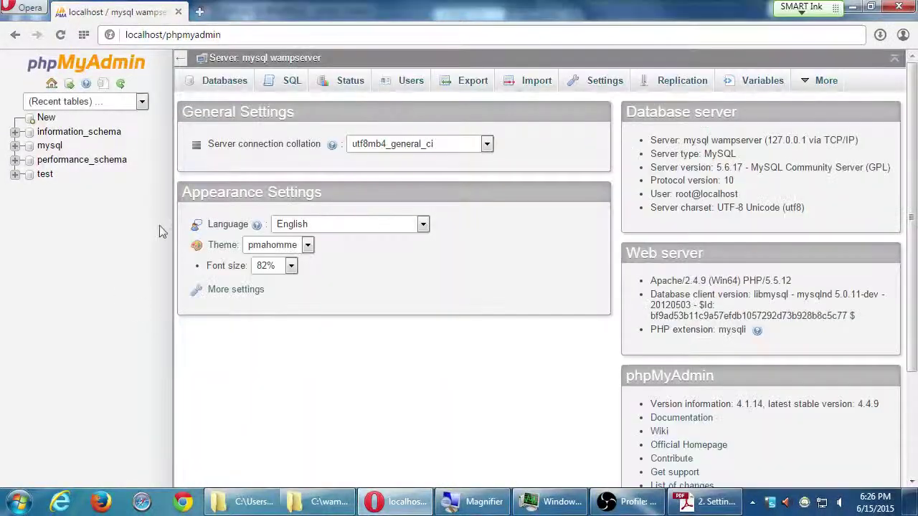
left_click(226, 81)
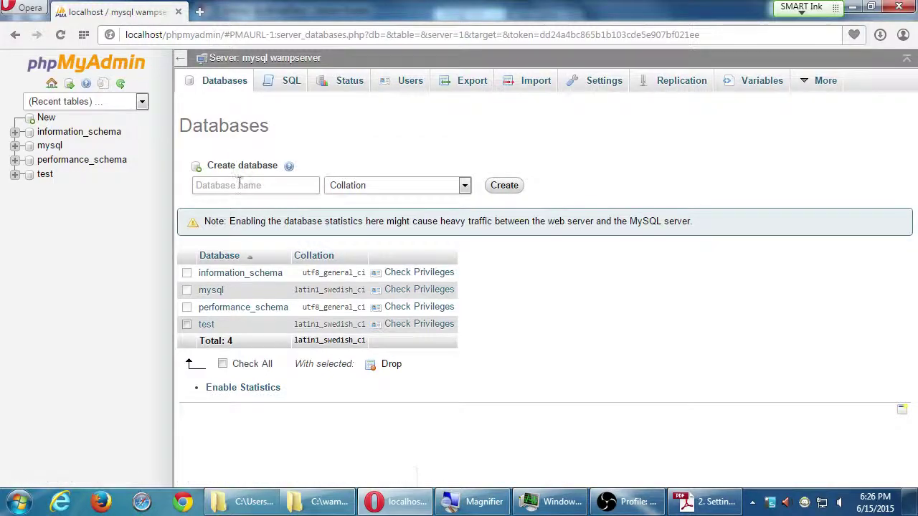
left_click(239, 185)
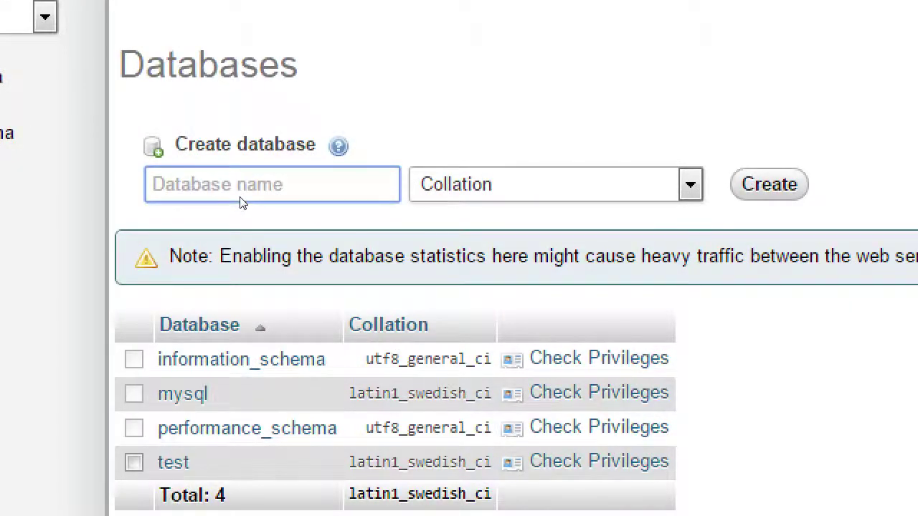
type("wordpress")
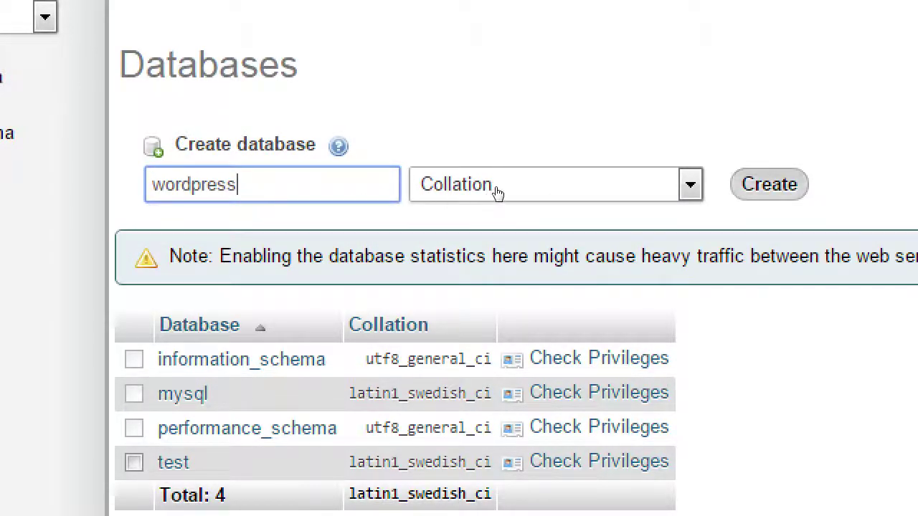
key("Return")
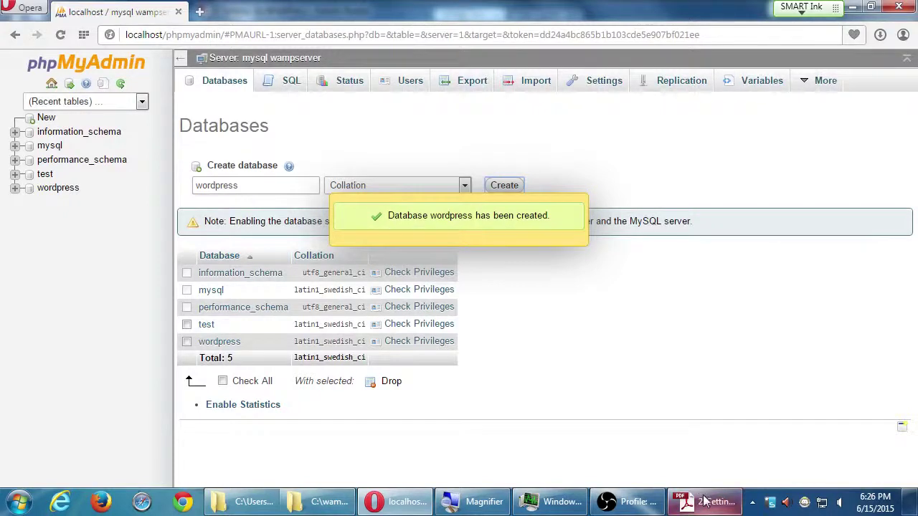
left_click(706, 502)
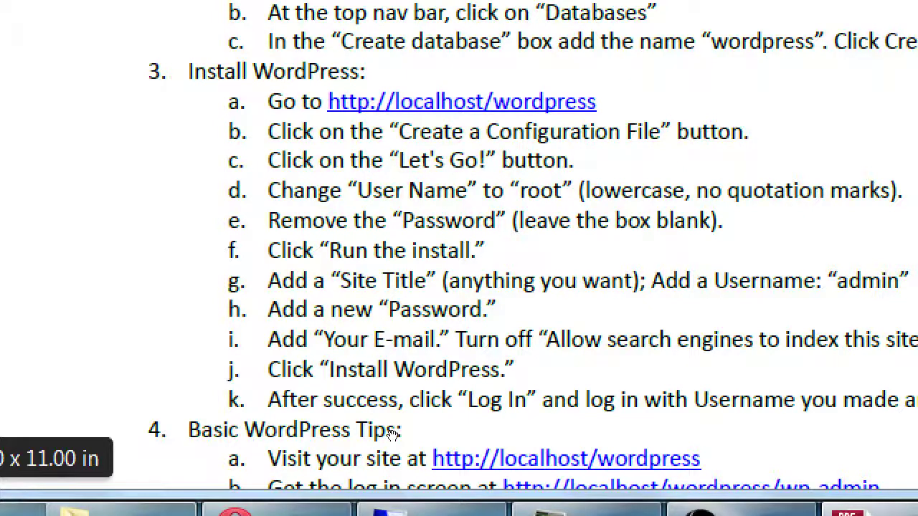
Reset the magnifier to normal size and snap the handout to the right half of the screen.
key("super+minus")
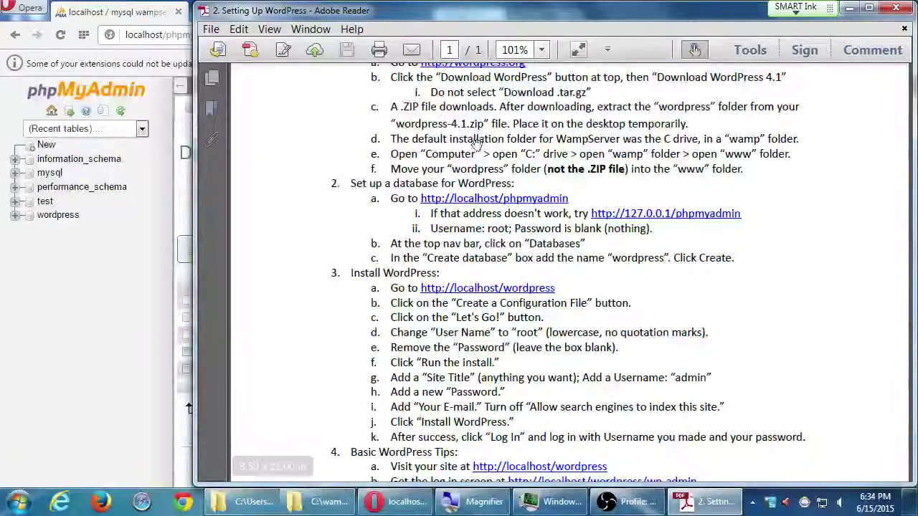
key("super+Right")
Load localhost/wordpress in Opera, keep English (United States), and dismiss the extensions notice.
left_click(405, 28)
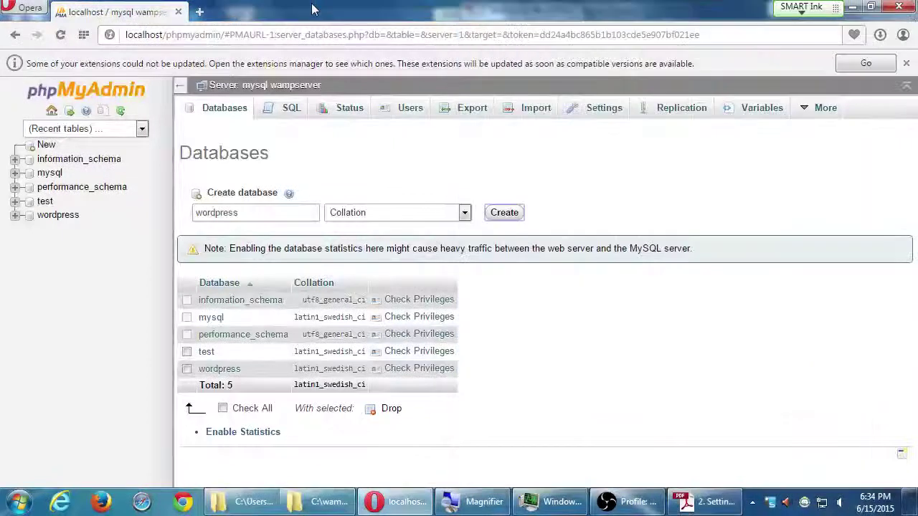
left_click(292, 35)
type("loca")
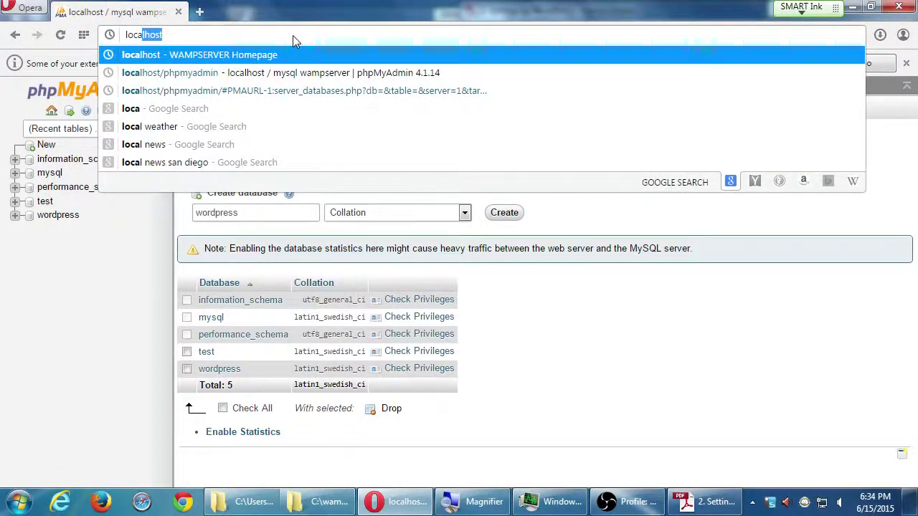
key("Right")
type("/wordpress")
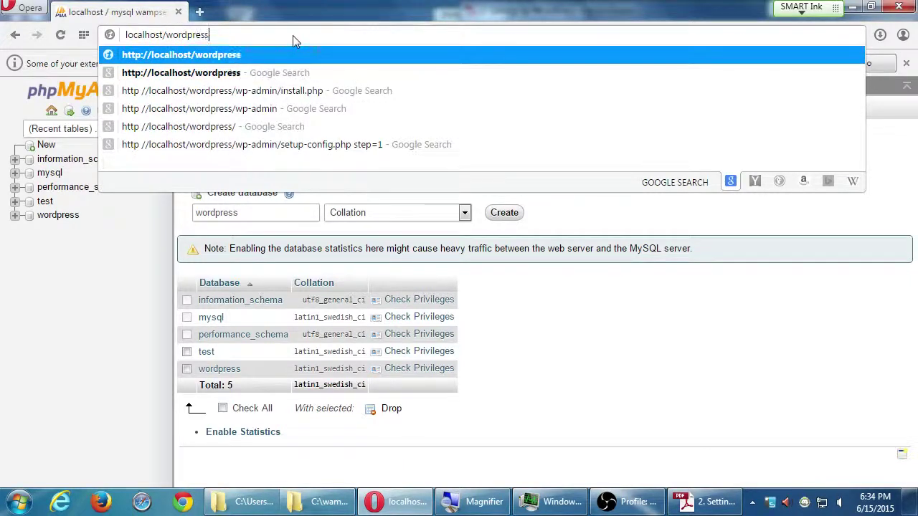
key("Return")
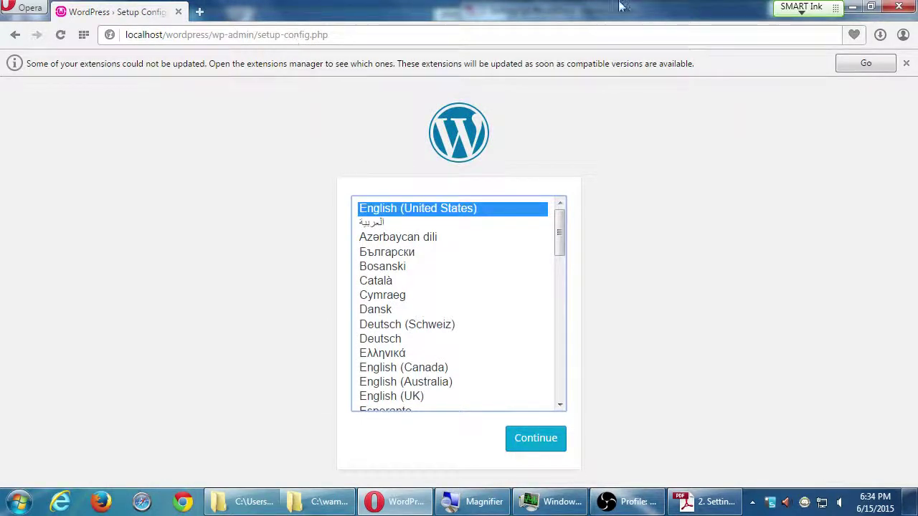
left_click(533, 448)
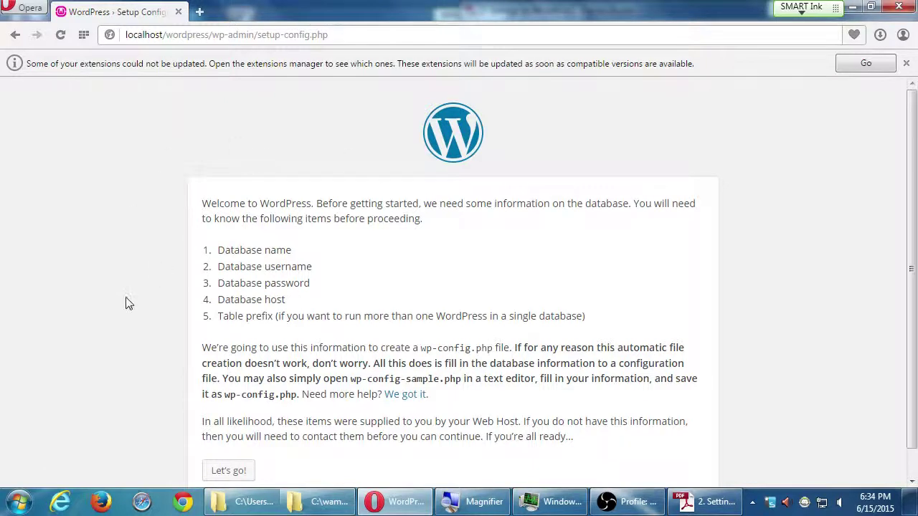
left_click(905, 63)
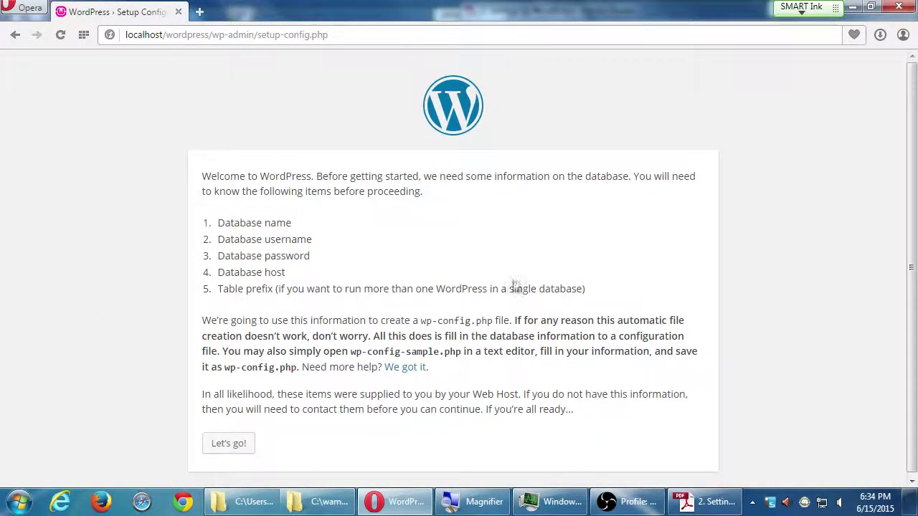
Start the database setup with user name root and an empty password, then edit the database name.
left_click(228, 446)
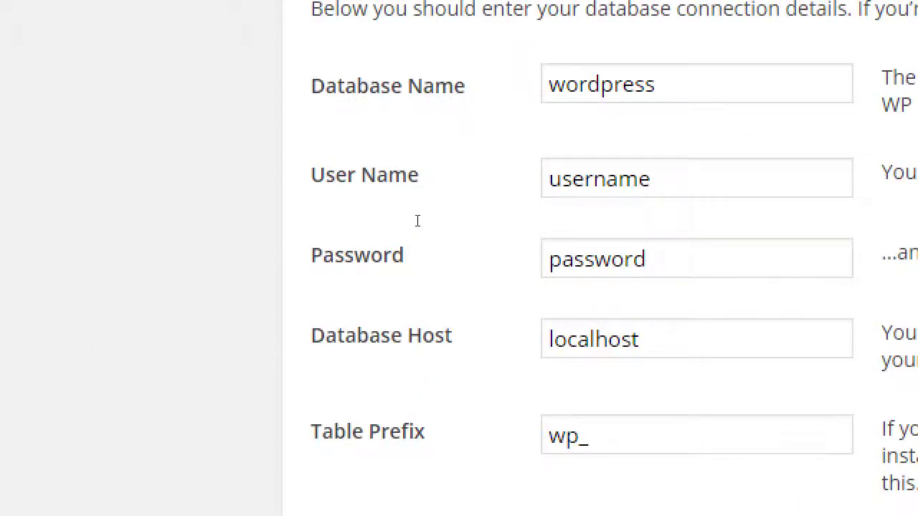
key("Tab")
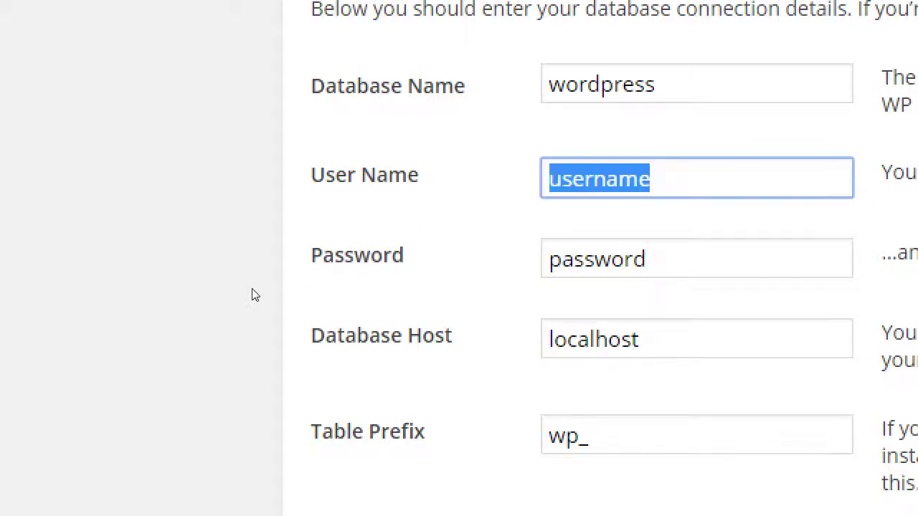
type("root")
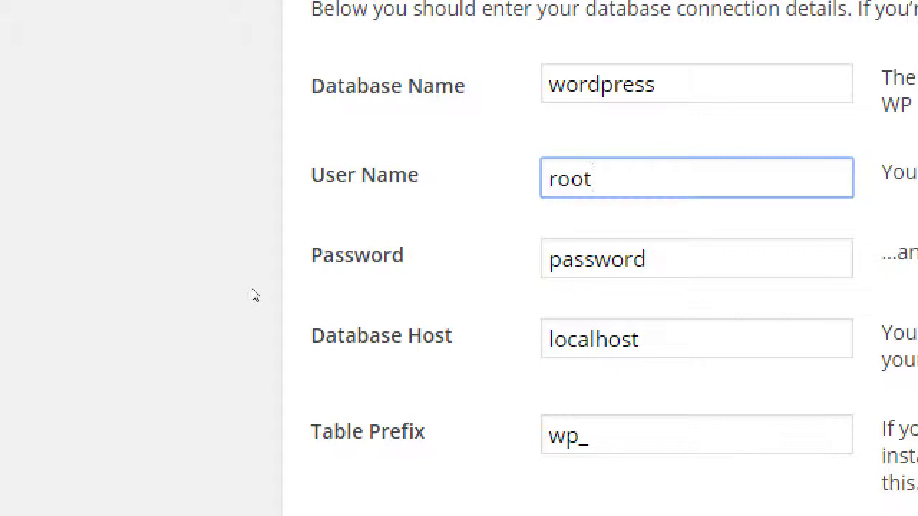
key("Tab")
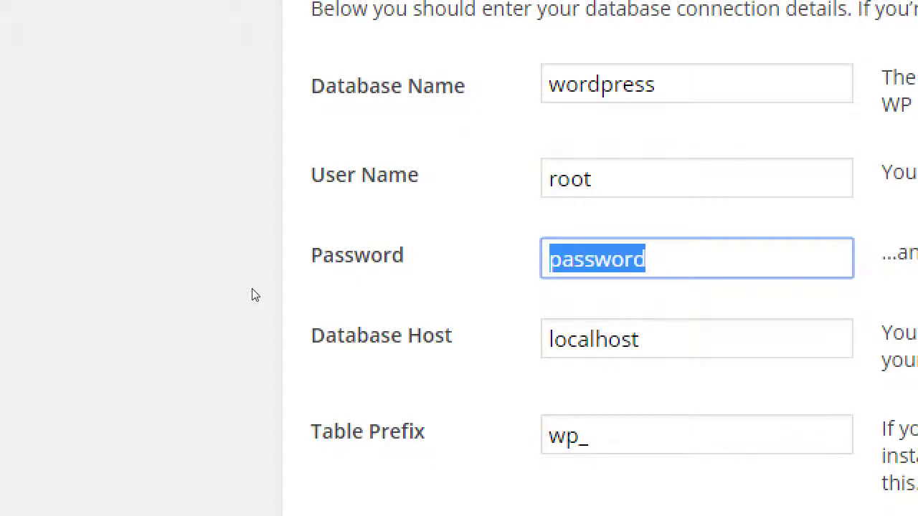
key("BackSpace")
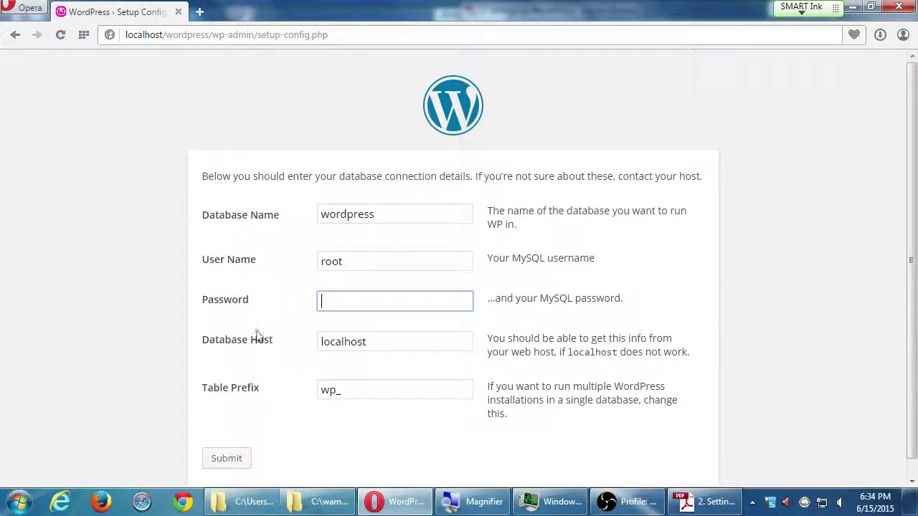
left_click(426, 216)
Submit the database name wordpressz and return to the form after the 'Can't select database' error.
type("z")
left_click(234, 461)
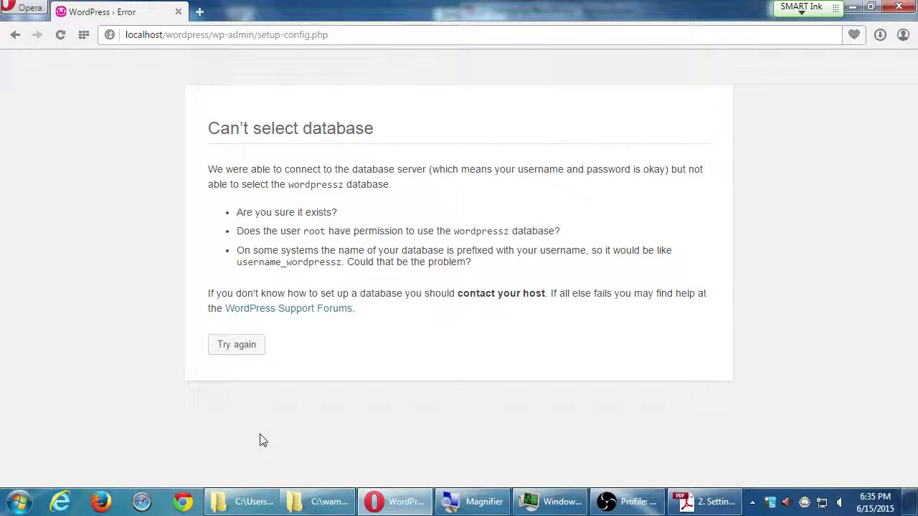
key("alt+Left")
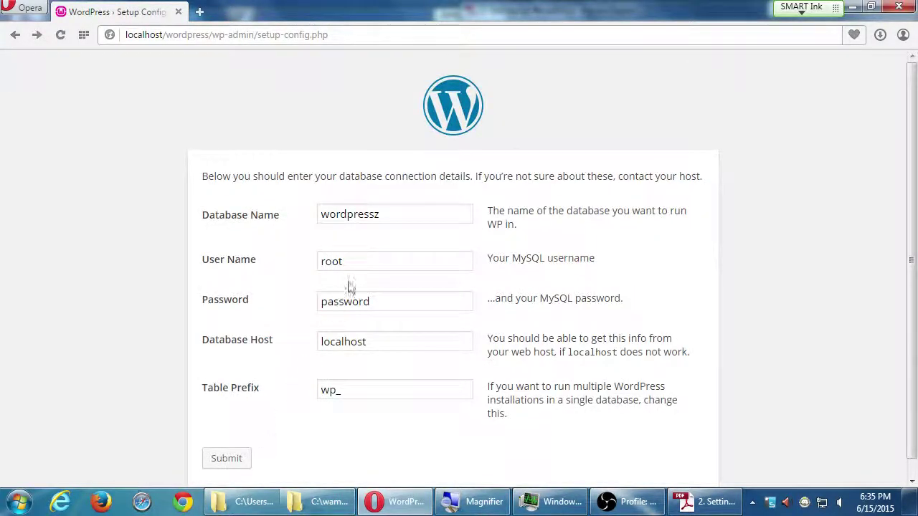
Remove the stray z from the database name, submit, and return to the form after the error.
left_click(410, 210)
key("BackSpace")
type("s")
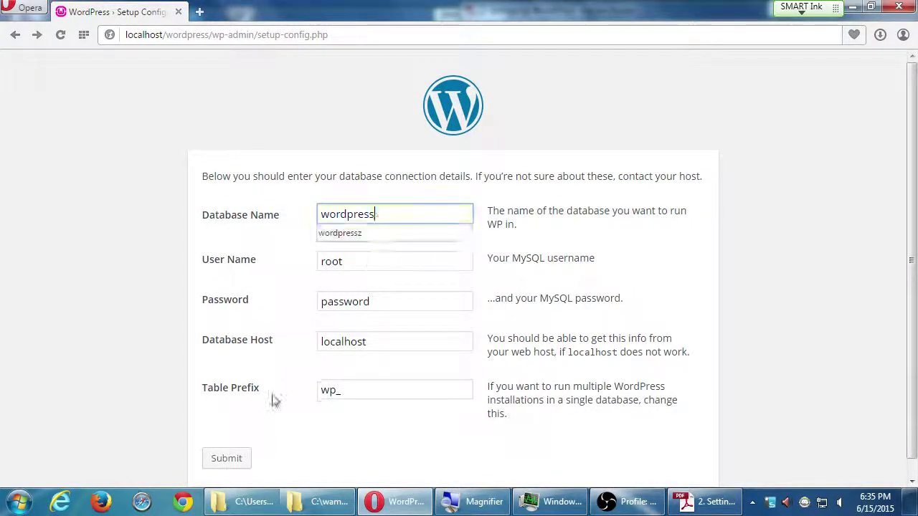
left_click(228, 464)
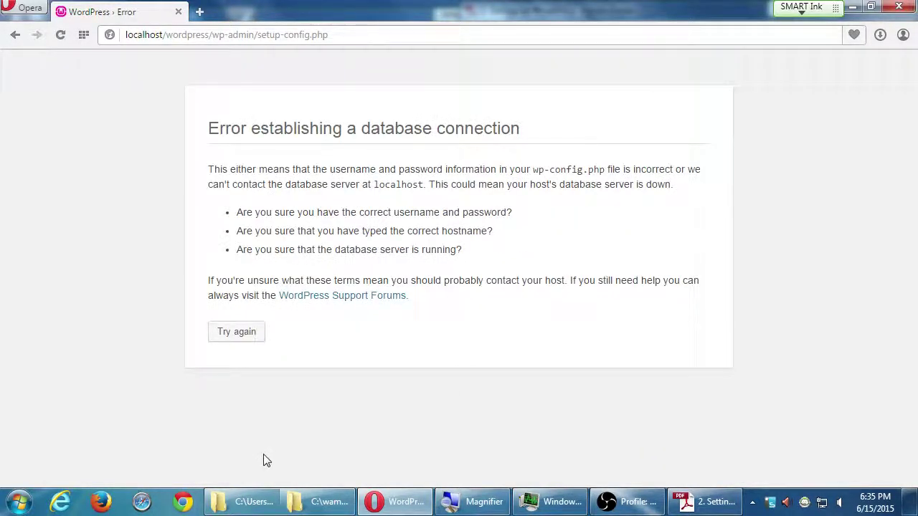
key("alt+Left")
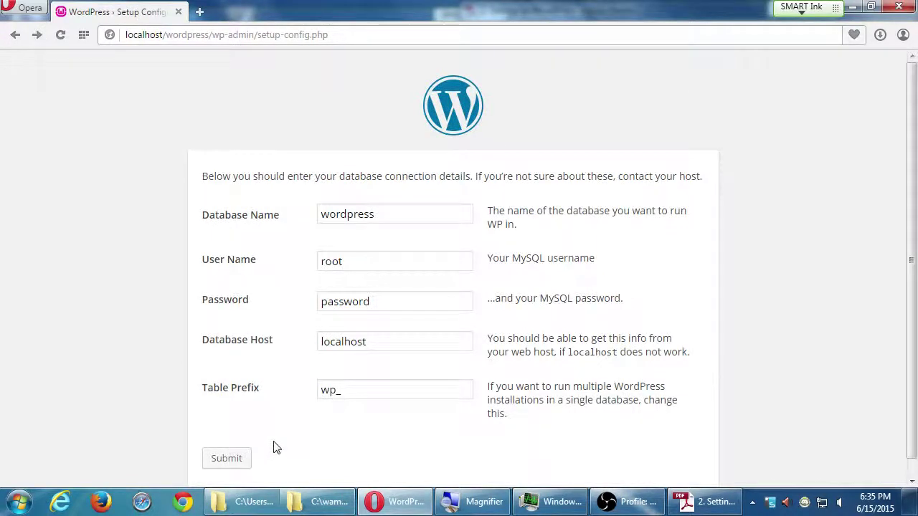
Clear the leftover password so it is blank and resubmit the connection details.
double_click(356, 302)
key("BackSpace")
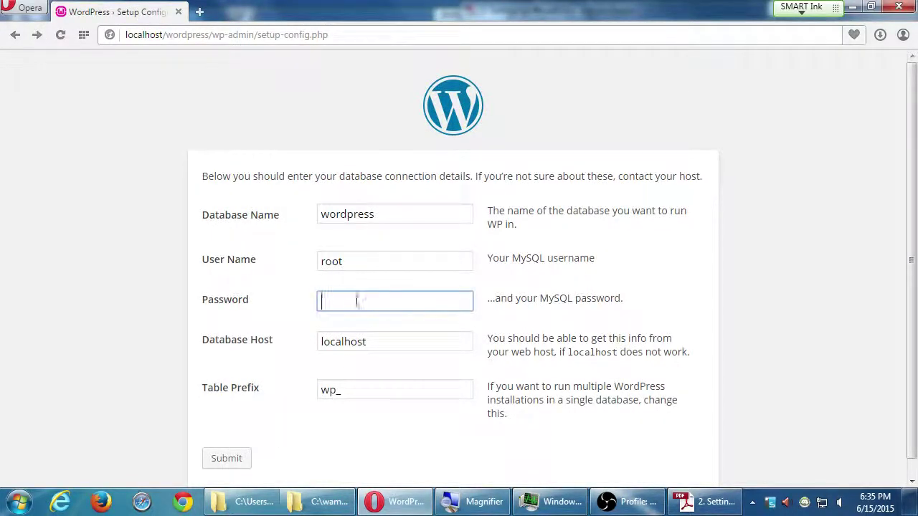
left_click(226, 459)
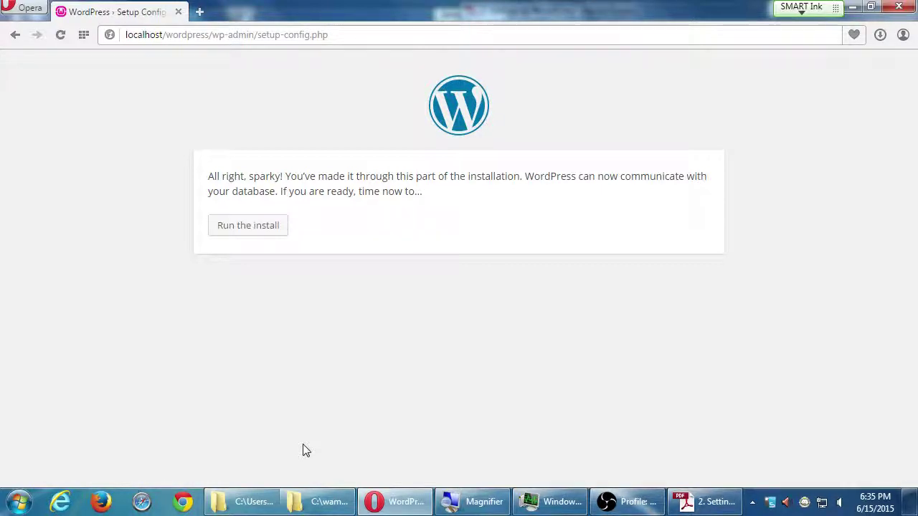
Run the installer and enter the Site Title 'Victor's Bakery', fixing the mistyped capital letter.
left_click(272, 233)
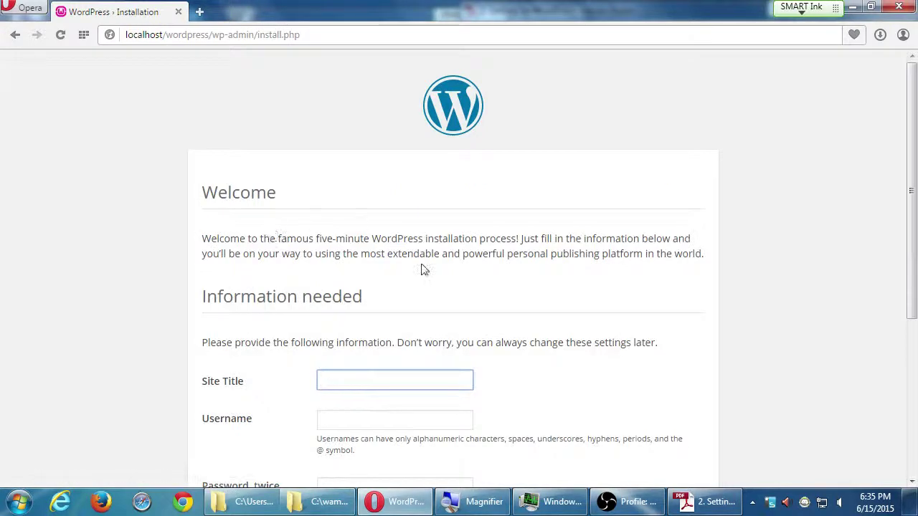
scroll(444, 323, "down", 2)
scroll(635, 351, "down", 1)
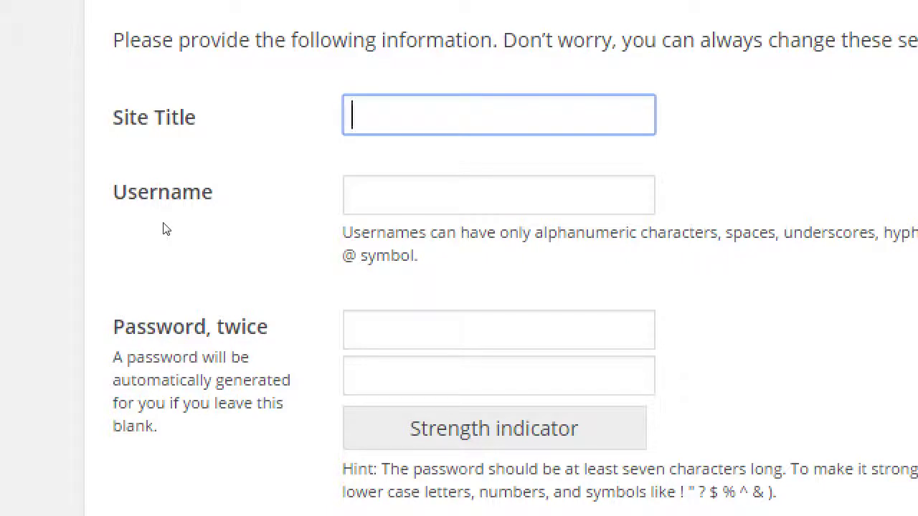
type("Victor's BAkery")
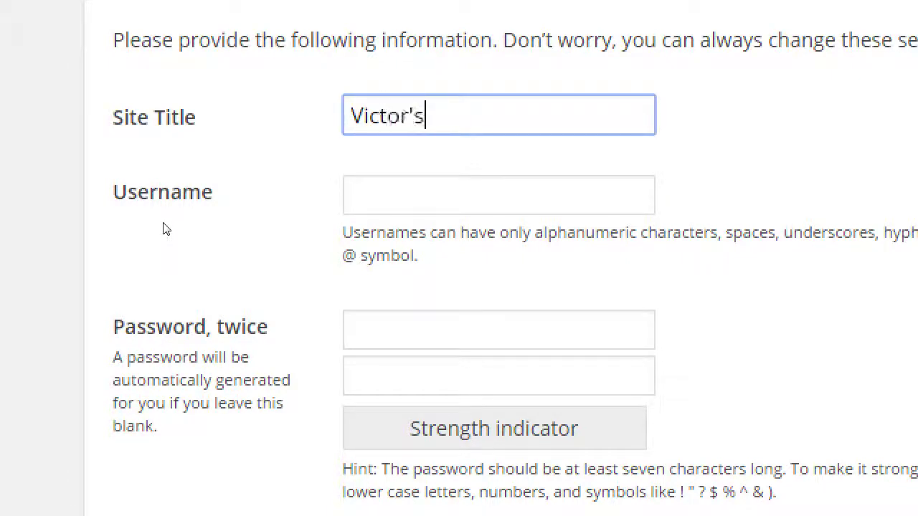
key("BackSpace")
key("BackSpace")
key("BackSpace")
key("BackSpace")
key("BackSpace")
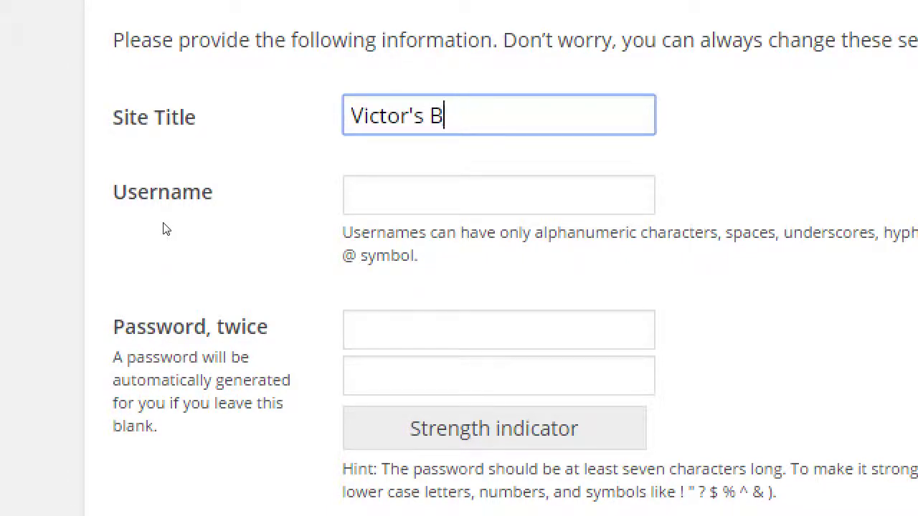
type("akery")
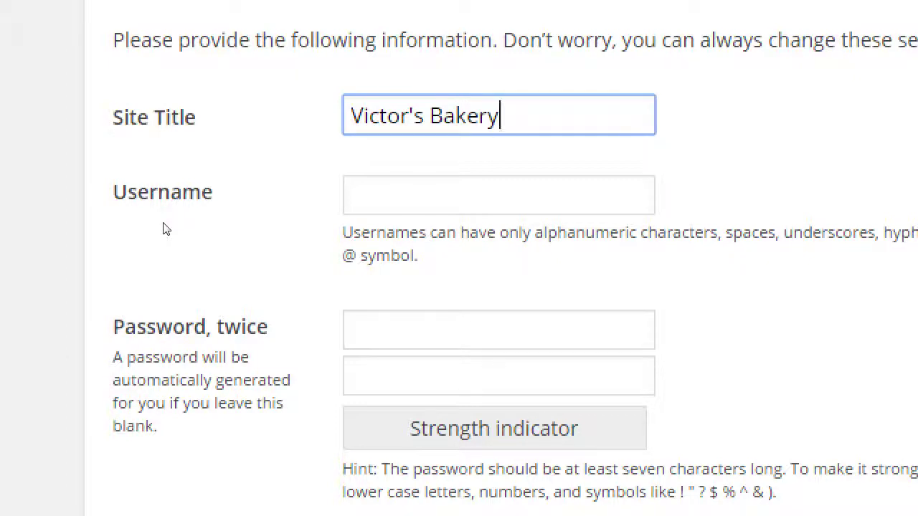
Enter the username admin and the chosen password.
key("Tab")
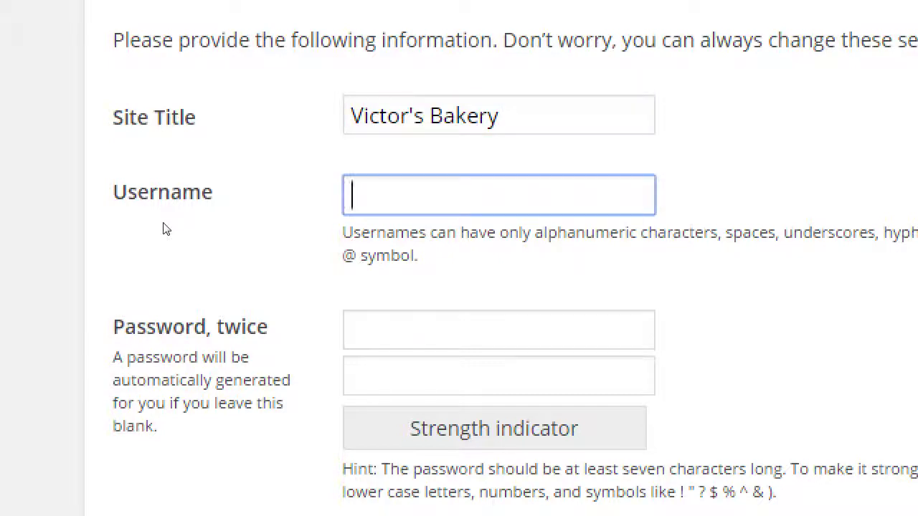
type("admin")
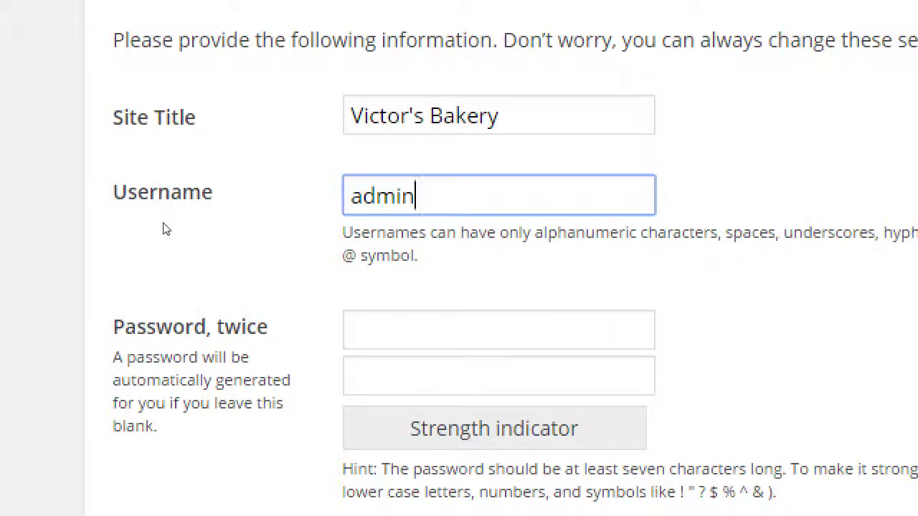
key("Tab")
type("••")
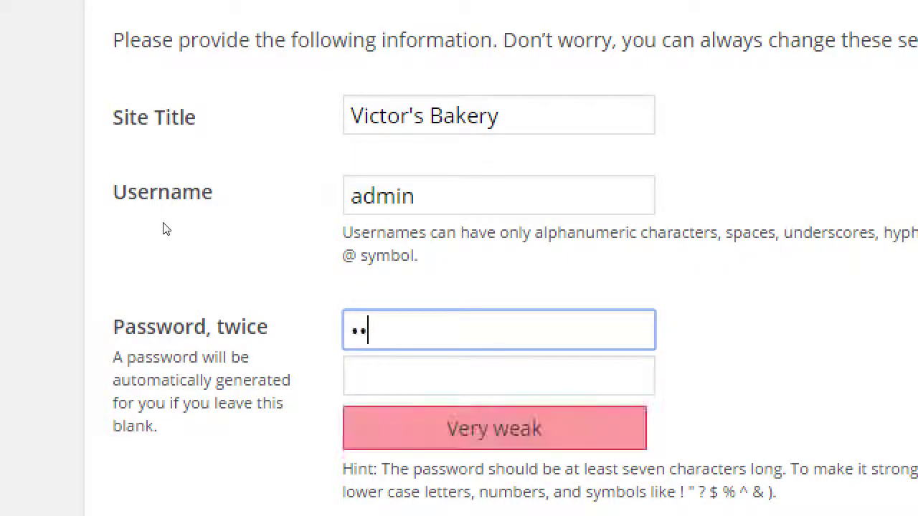
type("••••••")
key("Tab")
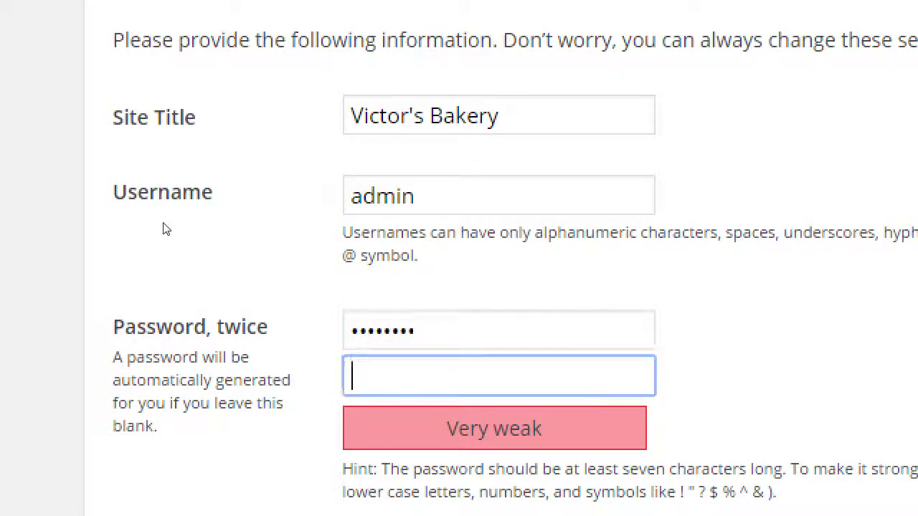
type("••••••••")
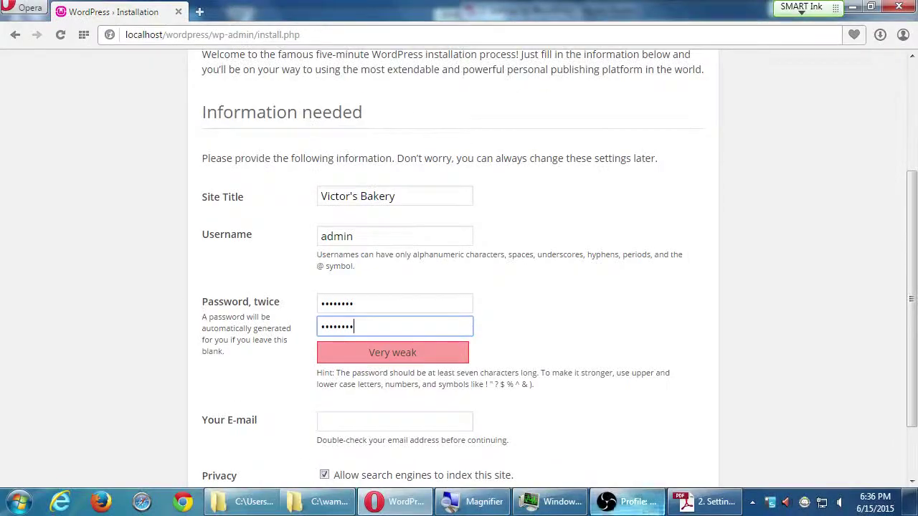
Switch to the Setting Up WordPress handout in Adobe Reader and scroll to its install steps.
left_click(715, 502)
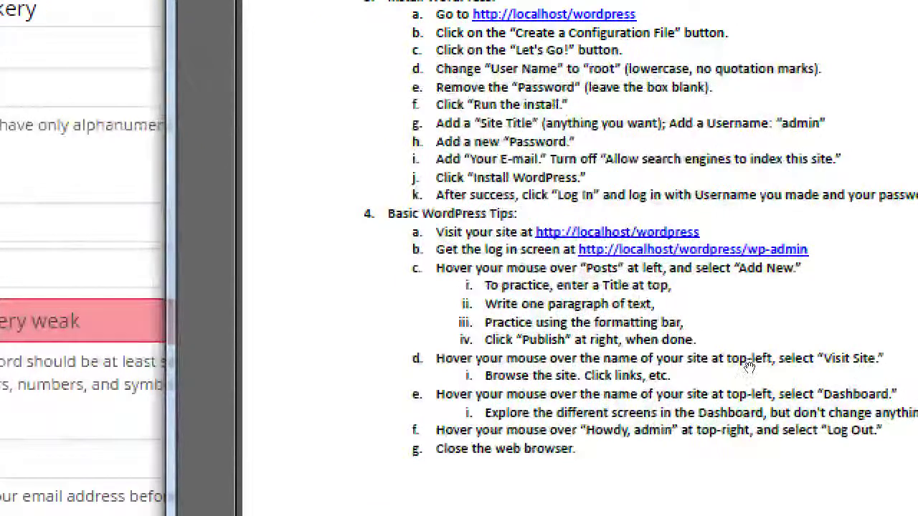
scroll(750, 385, "up", 5)
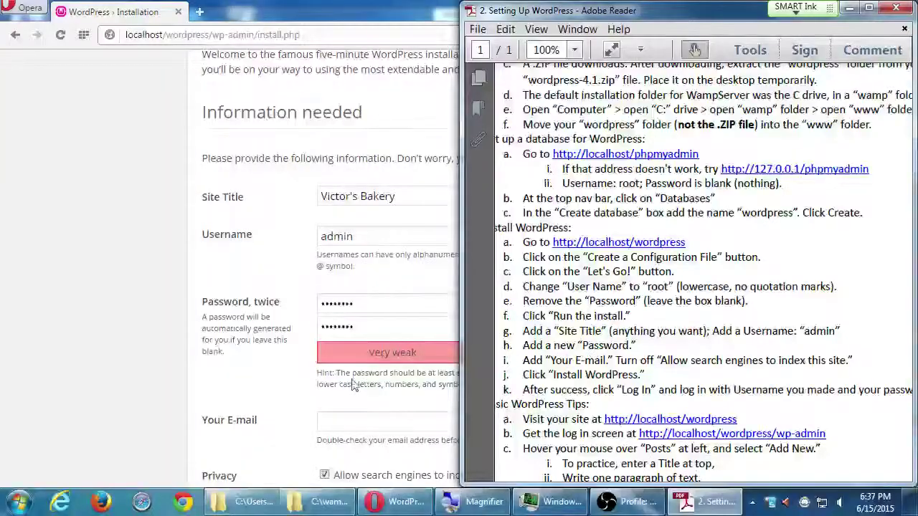
Enter the admin's e-mail address in Your E-mail and uncheck 'Allow search engines to index this site'.
left_click(63, 339)
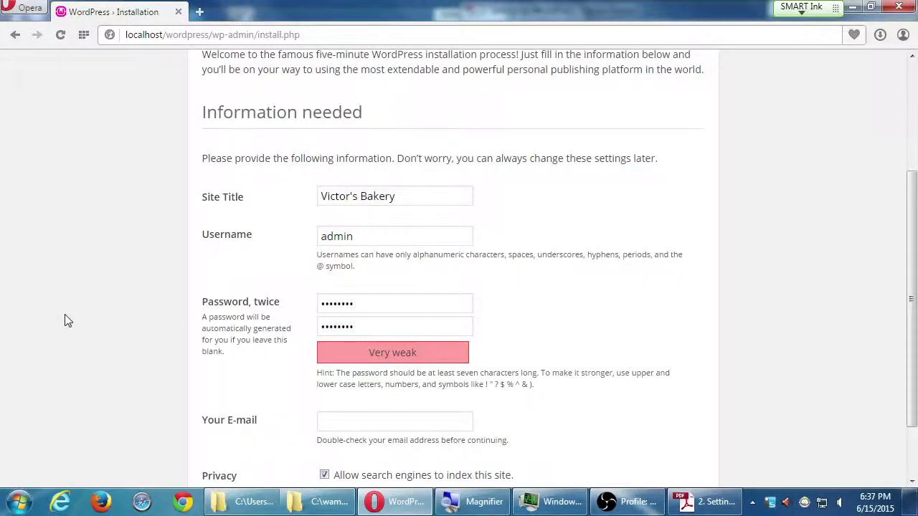
scroll(66, 320, "down", 2)
left_click(350, 364)
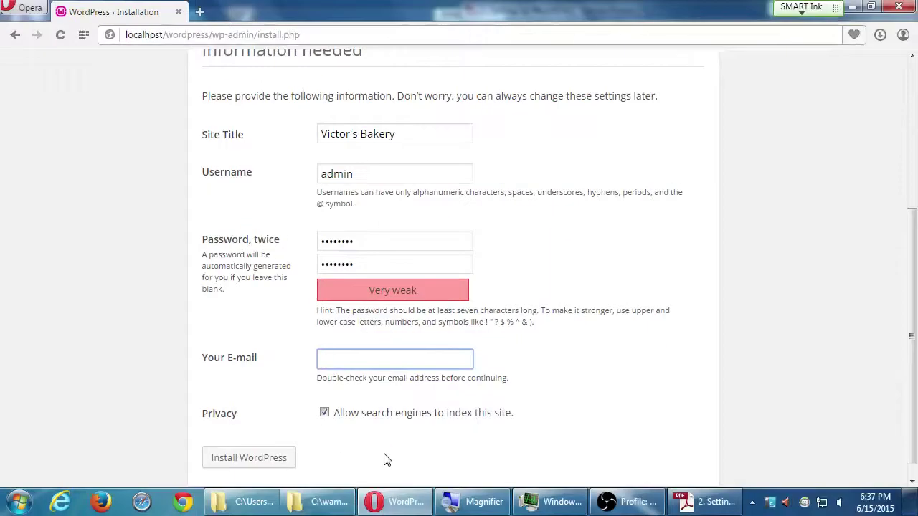
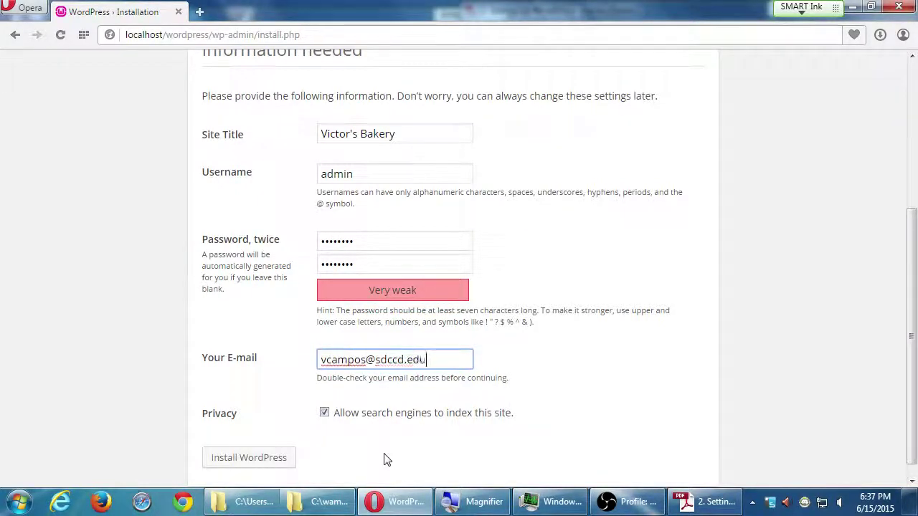
left_click(324, 414)
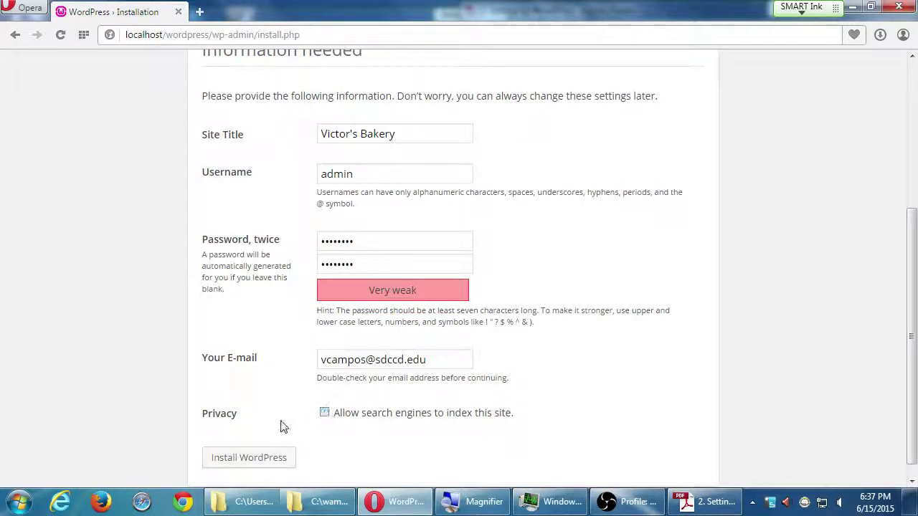
Run Install WordPress, then log in with username admin and the account password.
left_click(275, 462)
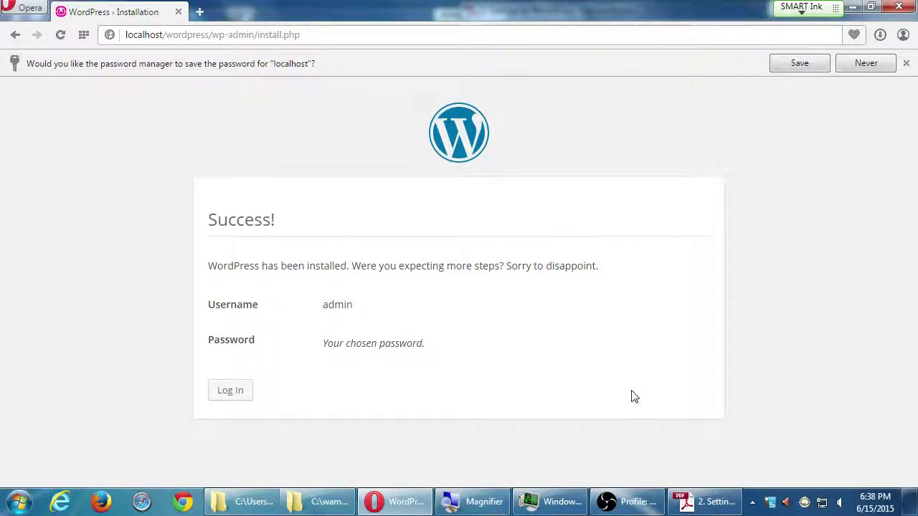
left_click(242, 392)
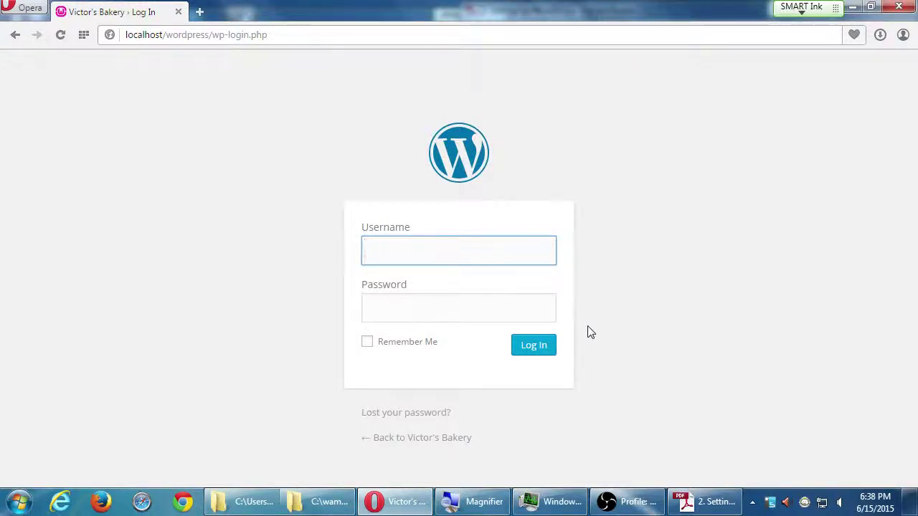
type("admin")
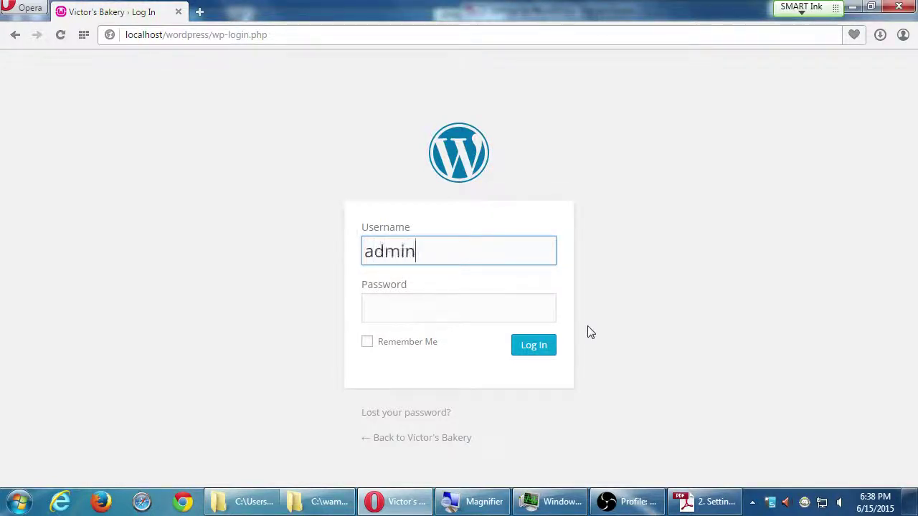
key("Tab")
type("admin123")
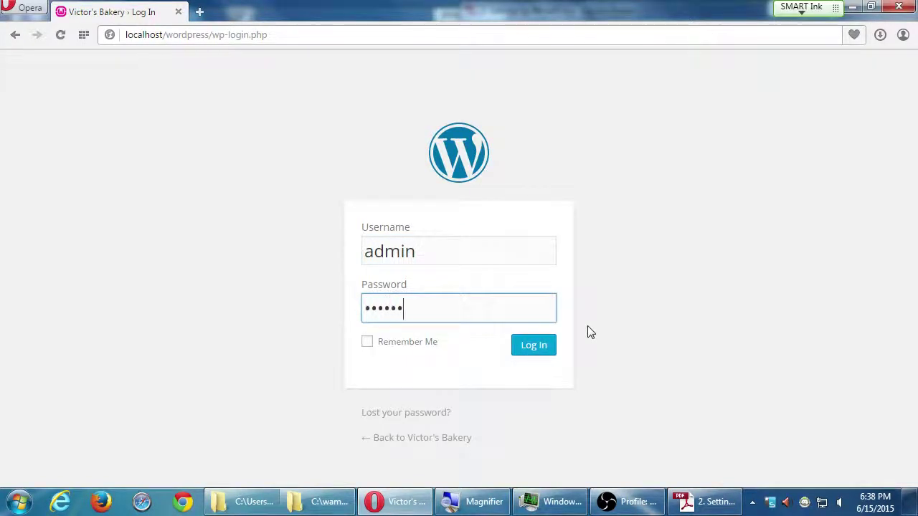
key("Return")
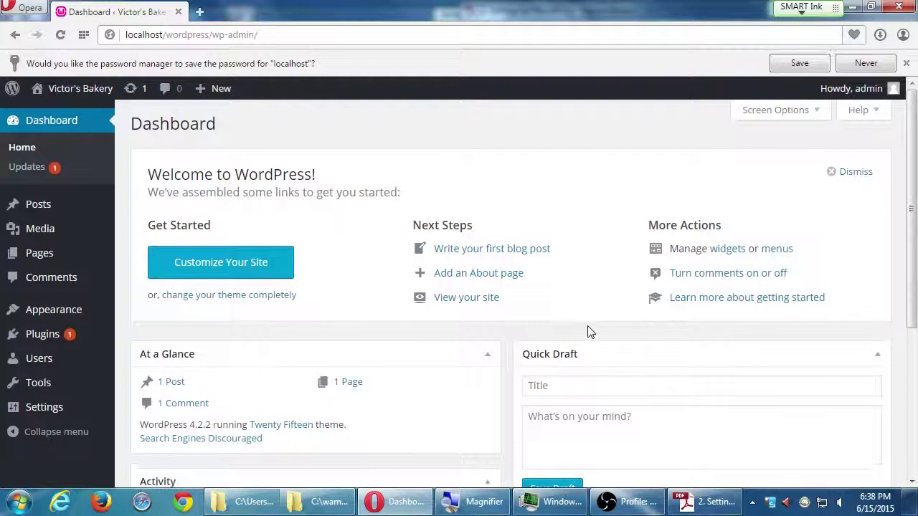
In Settings > General, replace the admin e-mail address with a new one and save changes.
mouse_move(91, 346)
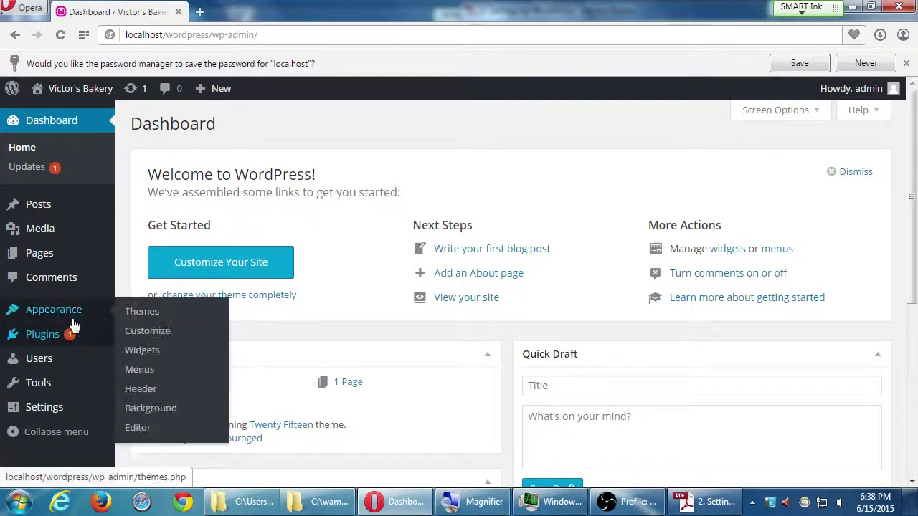
mouse_move(66, 417)
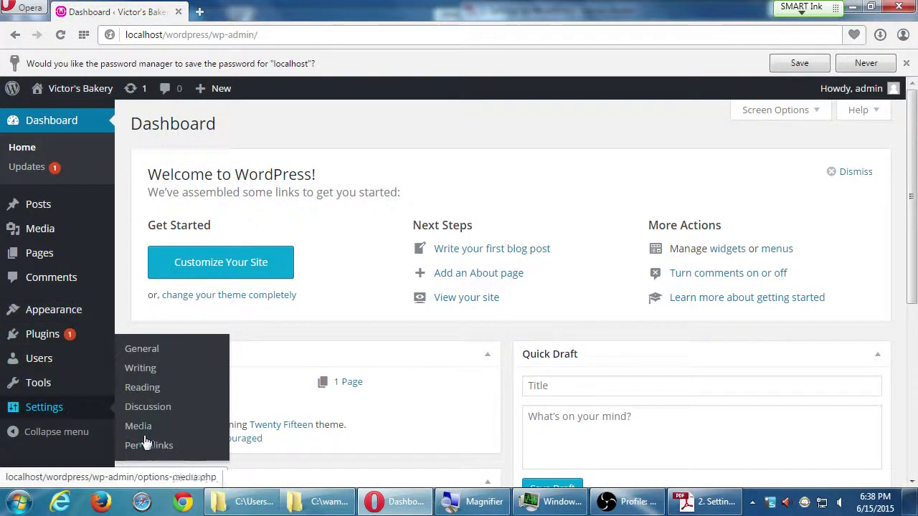
left_click(145, 353)
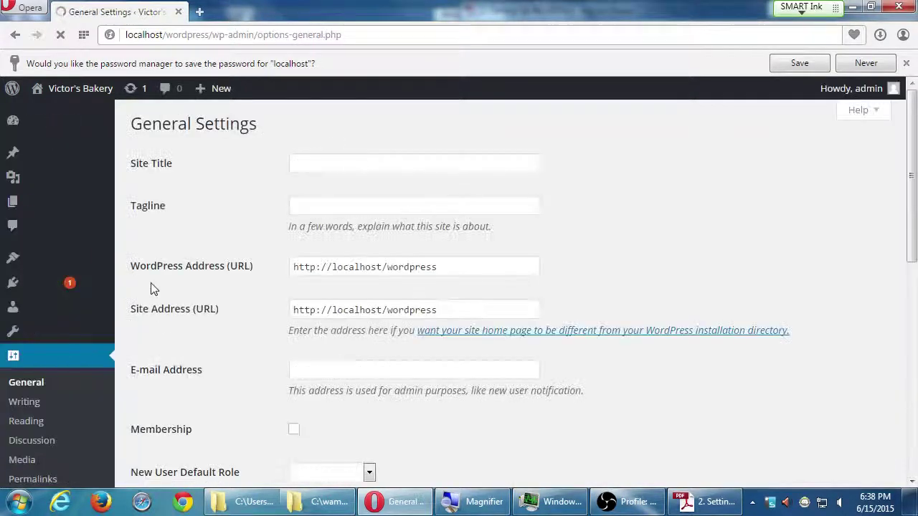
scroll(205, 327, "down", 8)
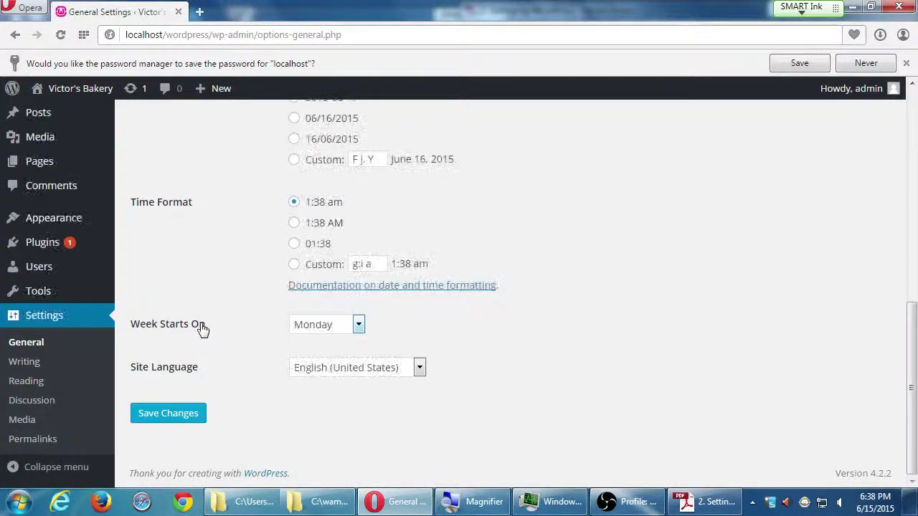
scroll(205, 328, "up", 8)
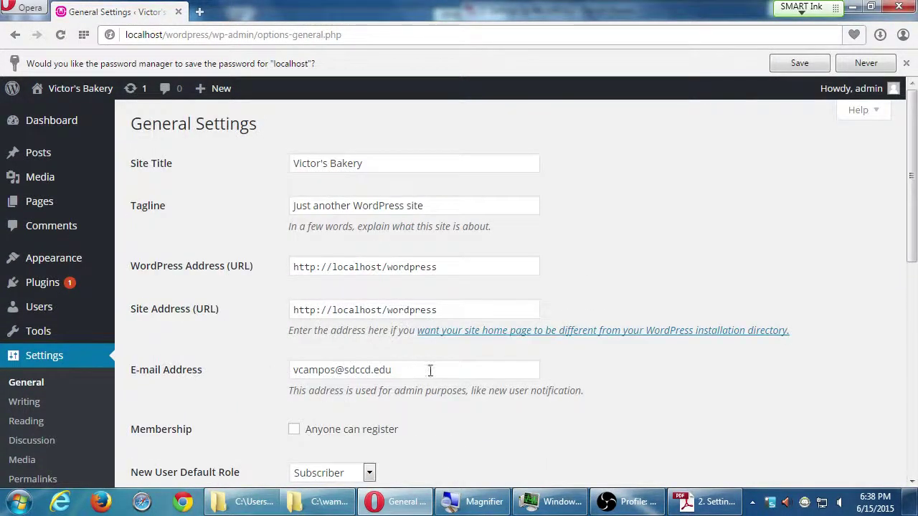
left_click_drag(430, 370, 133, 337)
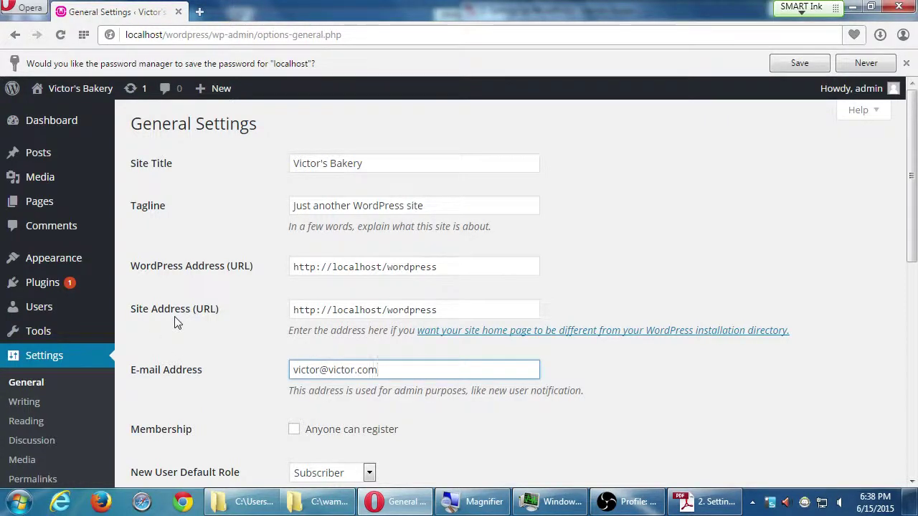
scroll(177, 323, "down", 7)
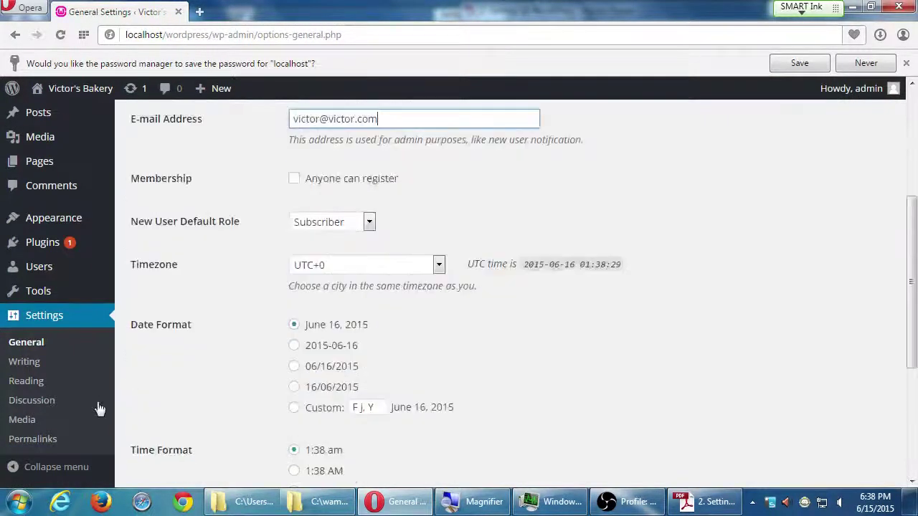
left_click(177, 423)
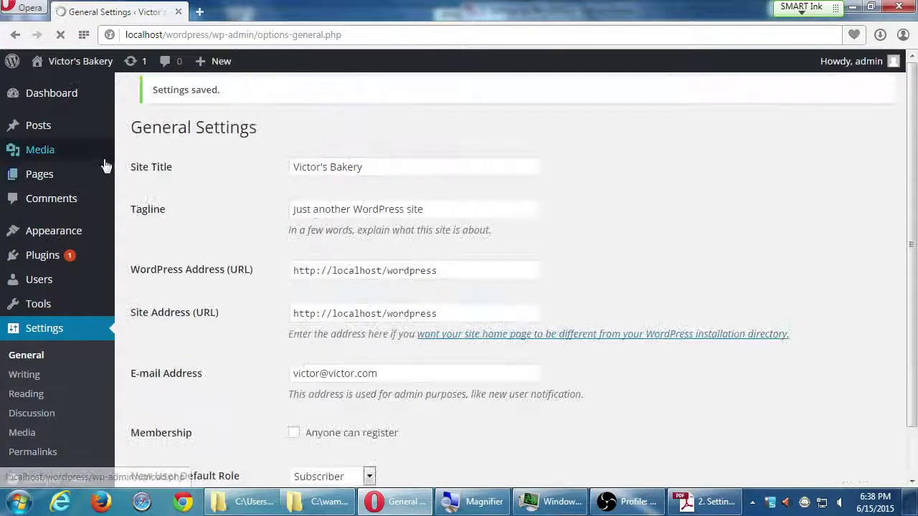
Return to the Dashboard home page from the admin sidebar.
left_click(76, 94)
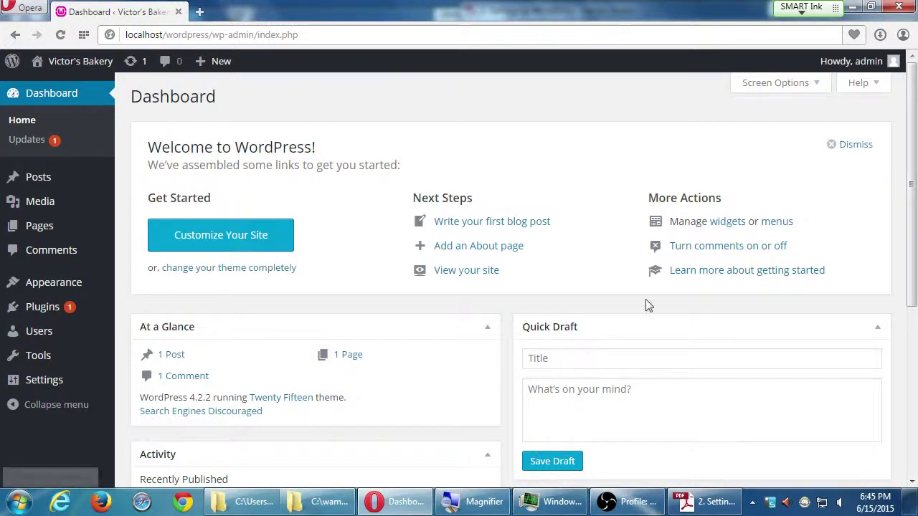
left_click(728, 505)
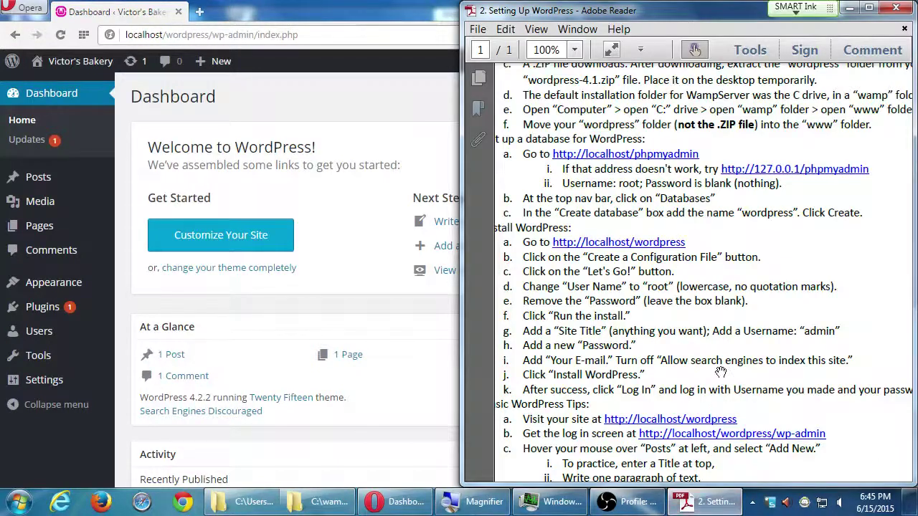
left_click_drag(721, 373, 768, 156)
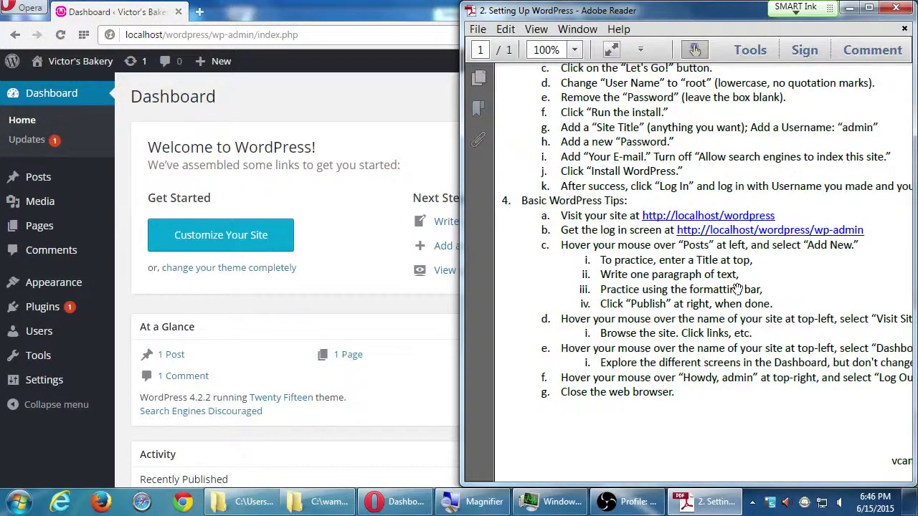
scroll(702, 374, "down", 1)
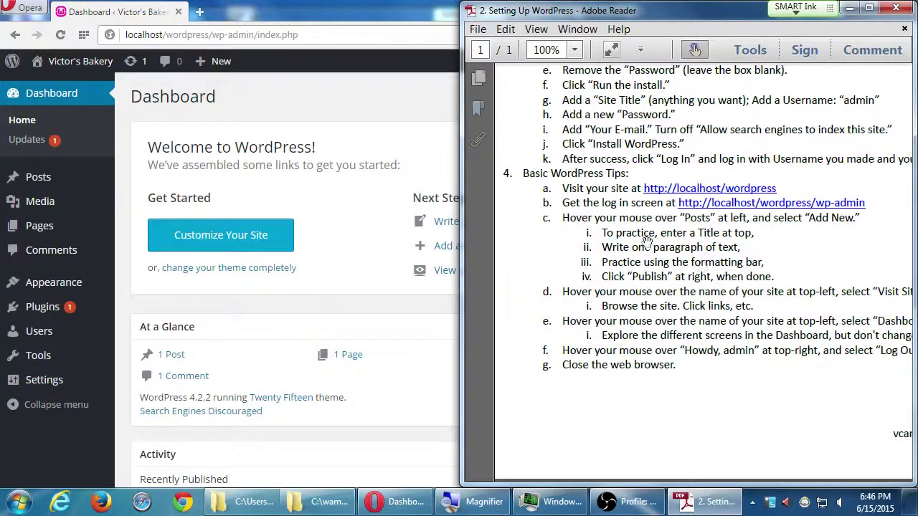
left_click(332, 96)
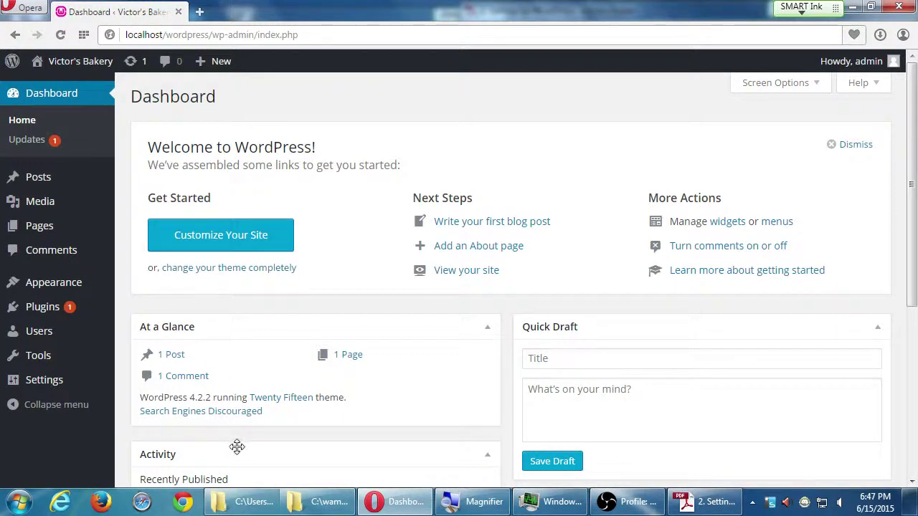
Close the Setting Up WordPress handout and the Campos eComm I folder window.
left_click(316, 502)
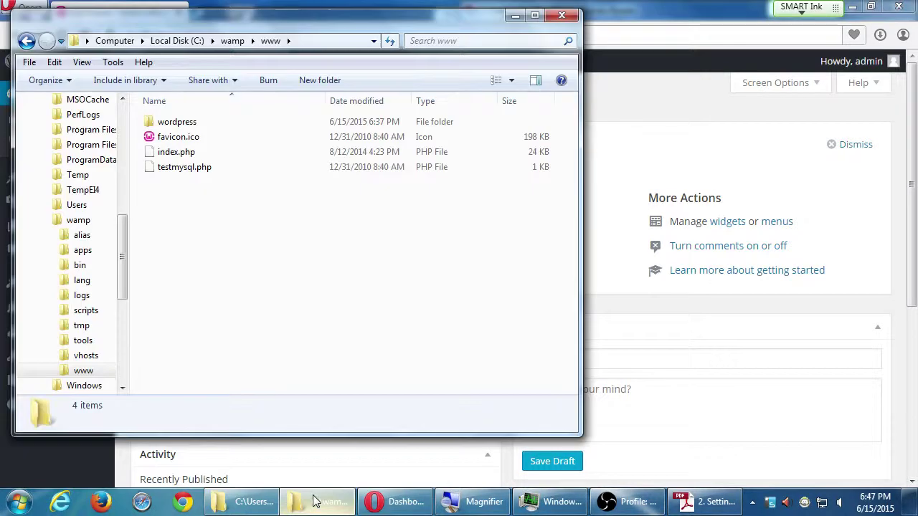
left_click(258, 501)
left_click(506, 221)
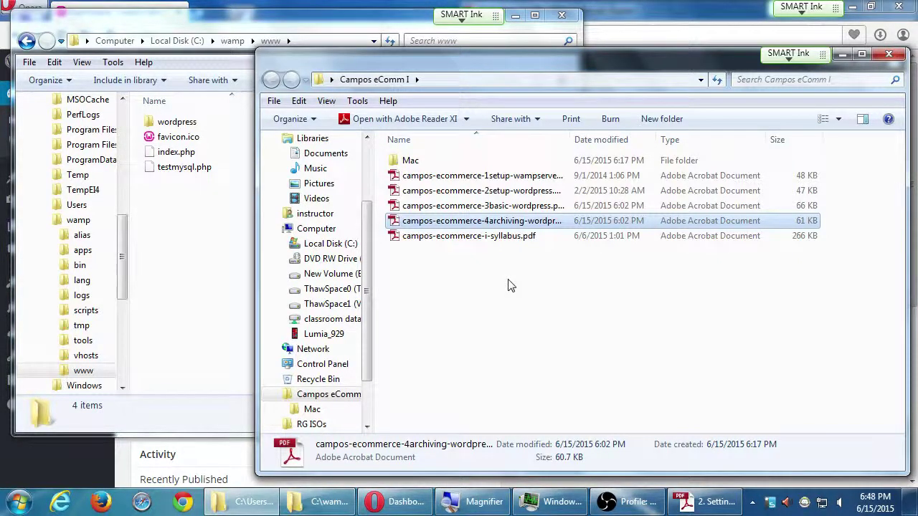
left_click(406, 3)
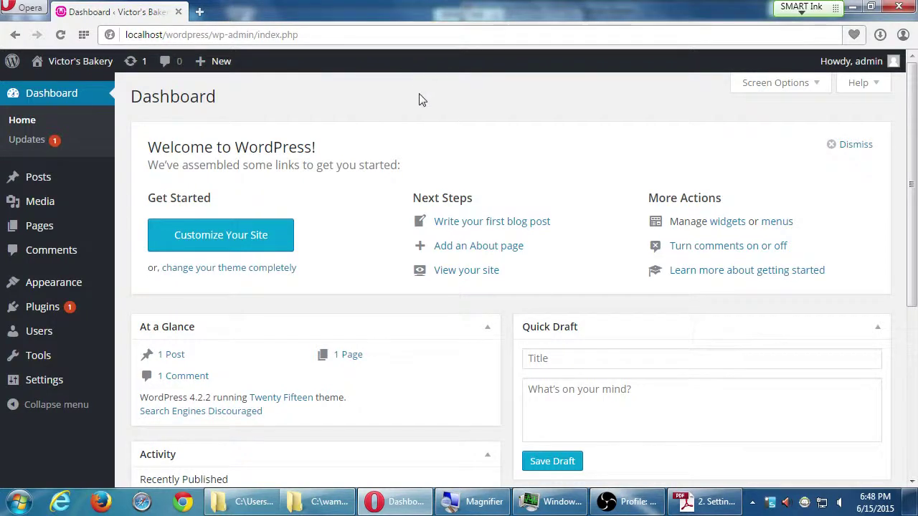
left_click(852, 7)
left_click(726, 18)
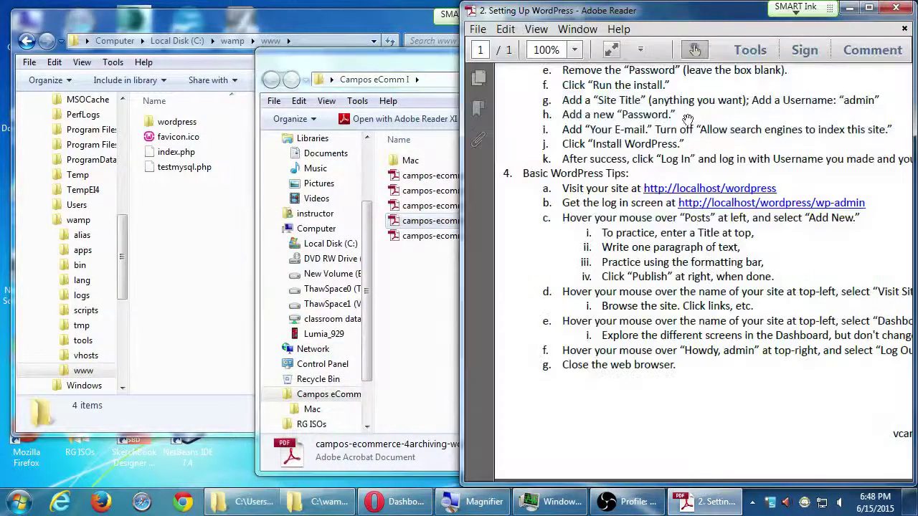
scroll(689, 215, "right", 2)
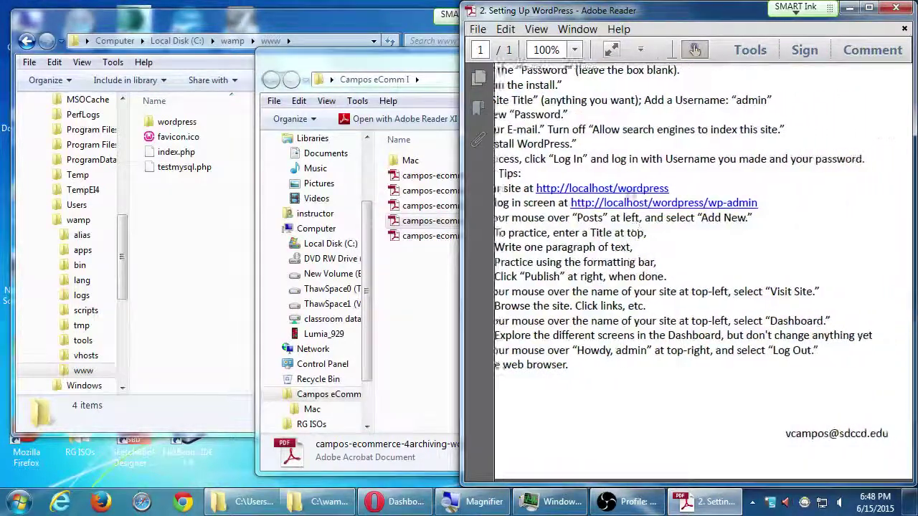
left_click(896, 8)
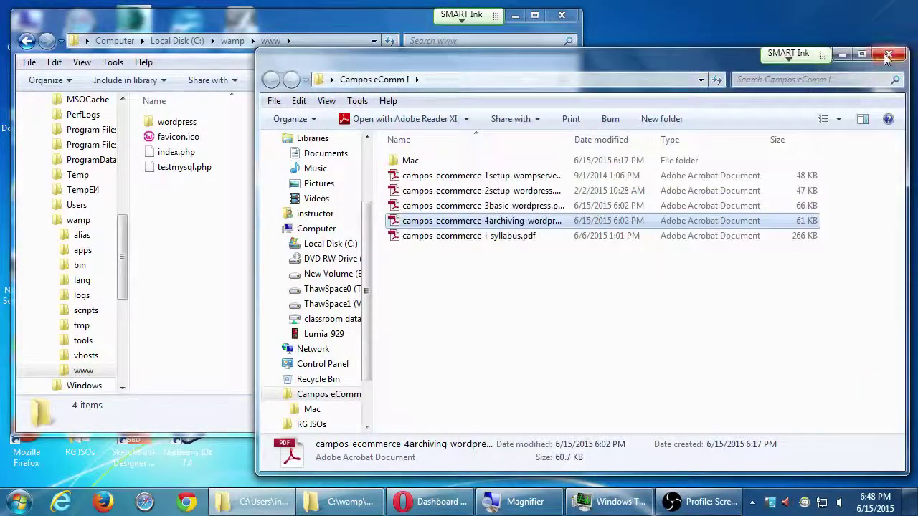
left_click(888, 55)
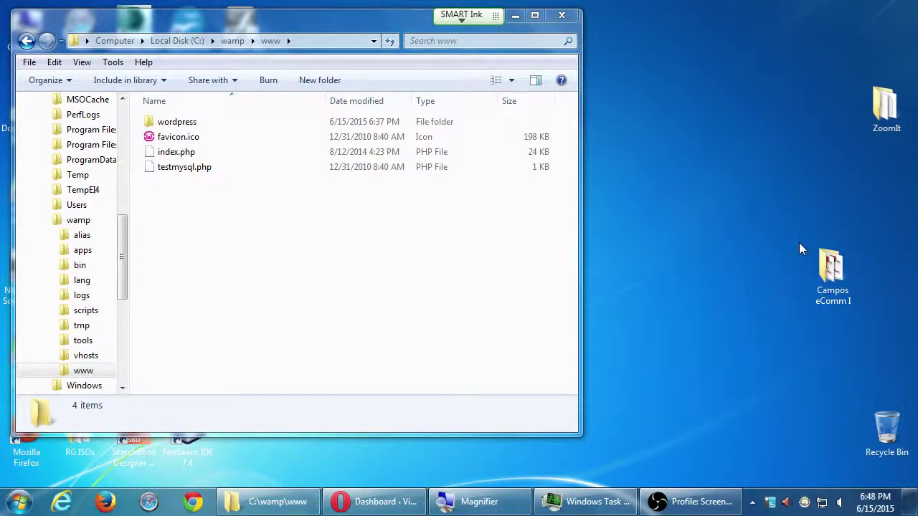
Reopen the Campos eComm I folder and open campos-ecommerce-3basic-wordpress.pdf in Adobe Reader.
double_click(831, 267)
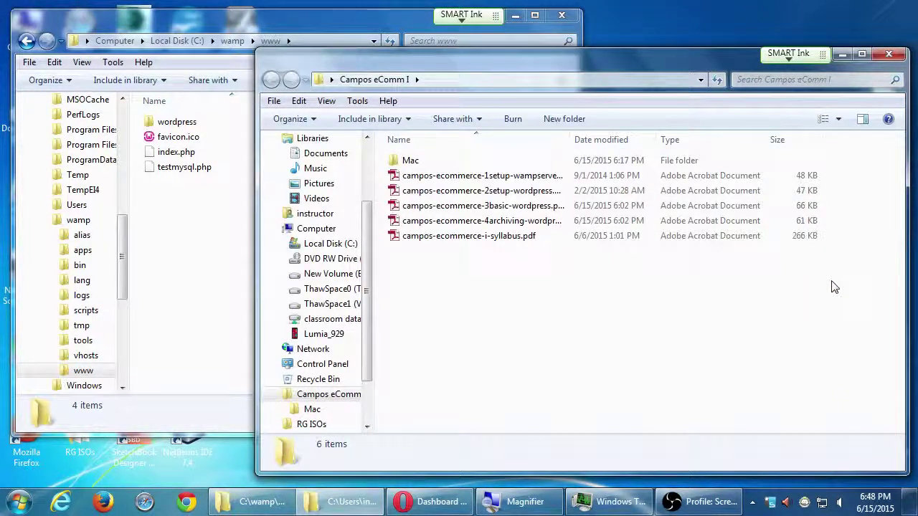
left_click_drag(650, 63, 690, 42)
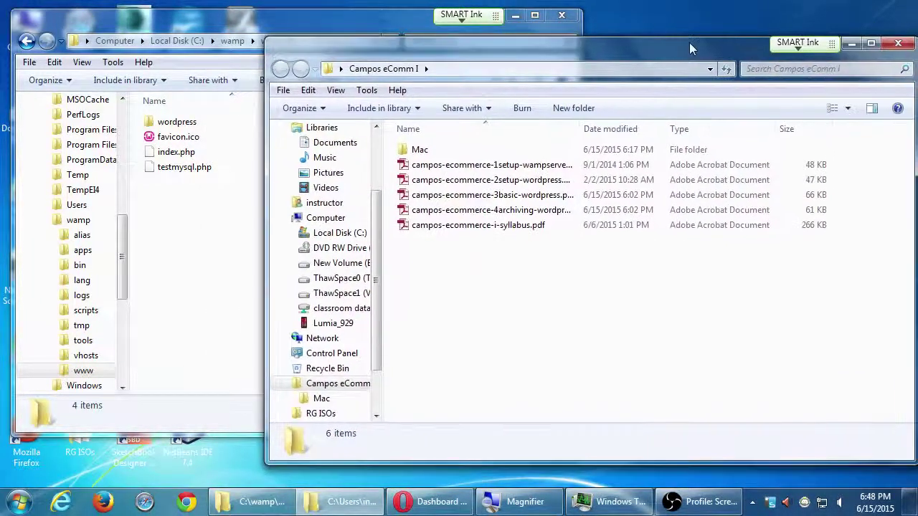
left_click(532, 198)
double_click(532, 199)
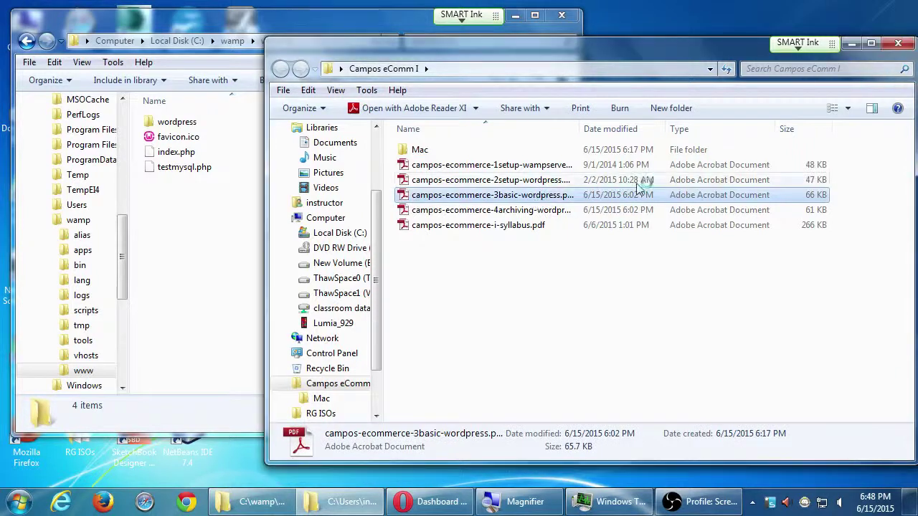
Dismiss the untagged-document prompt and view the handout at 100% with its title visible.
key("Return")
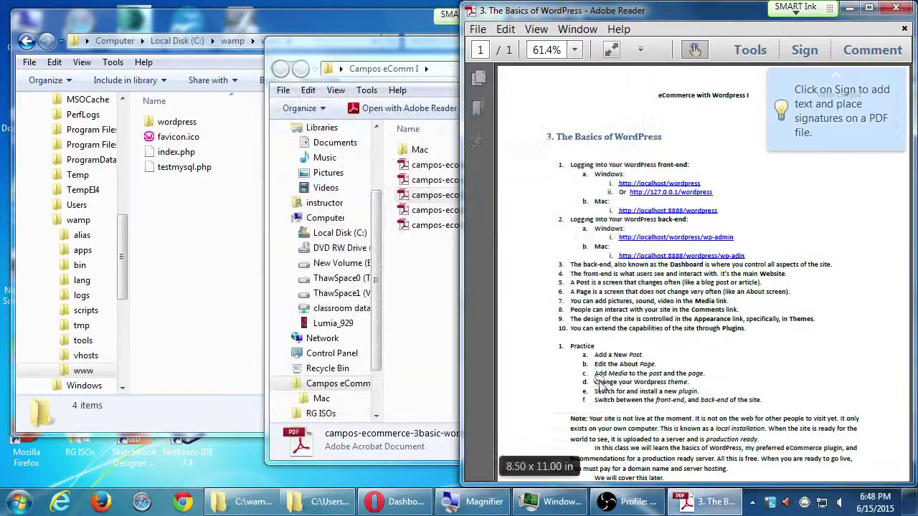
key("ctrl+1")
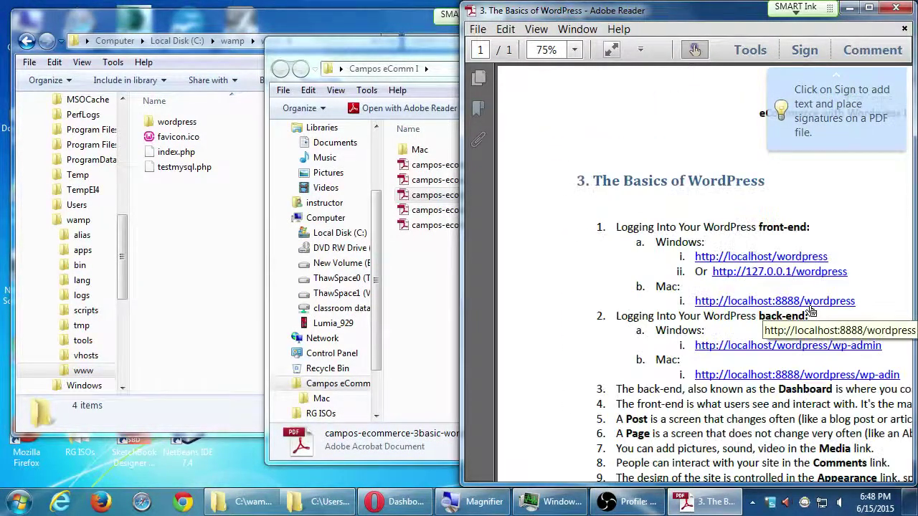
left_click_drag(801, 406, 749, 320)
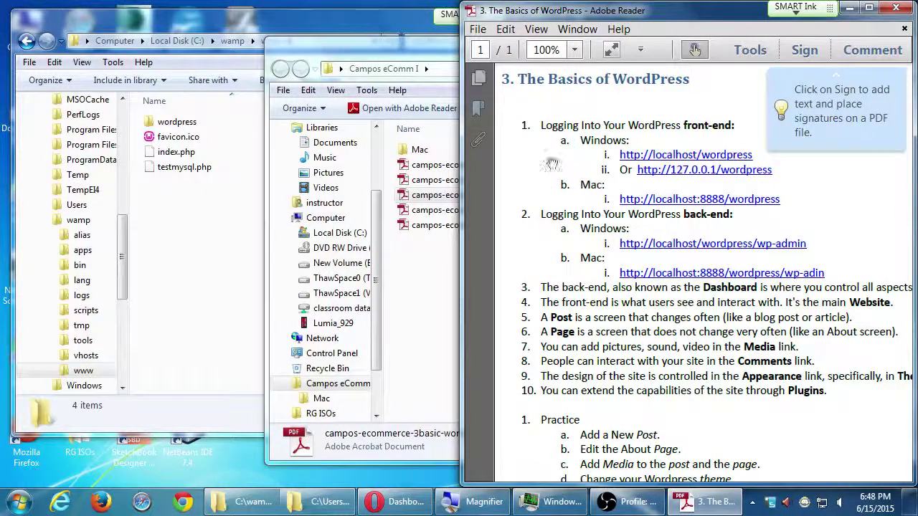
Briefly bring the WordPress Dashboard forward, return to the handout, then reveal hidden tray icons for WampServer.
left_click(404, 506)
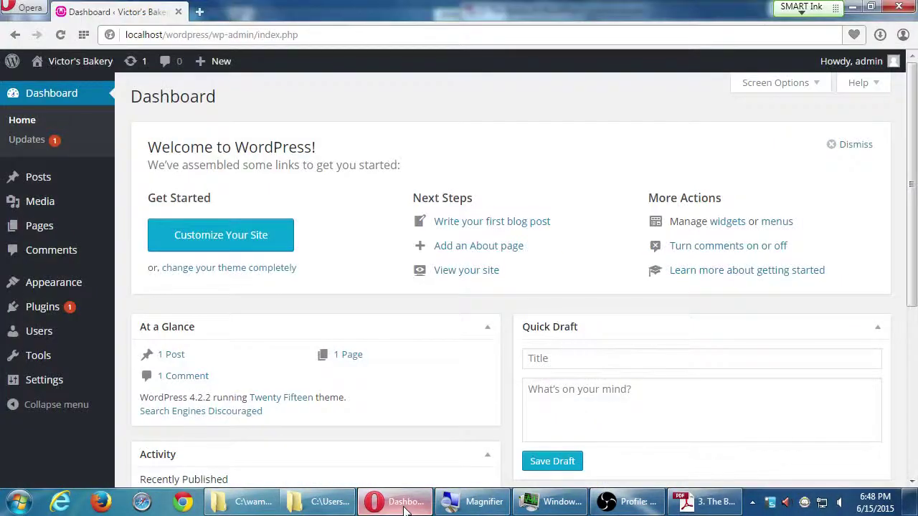
left_click(403, 506)
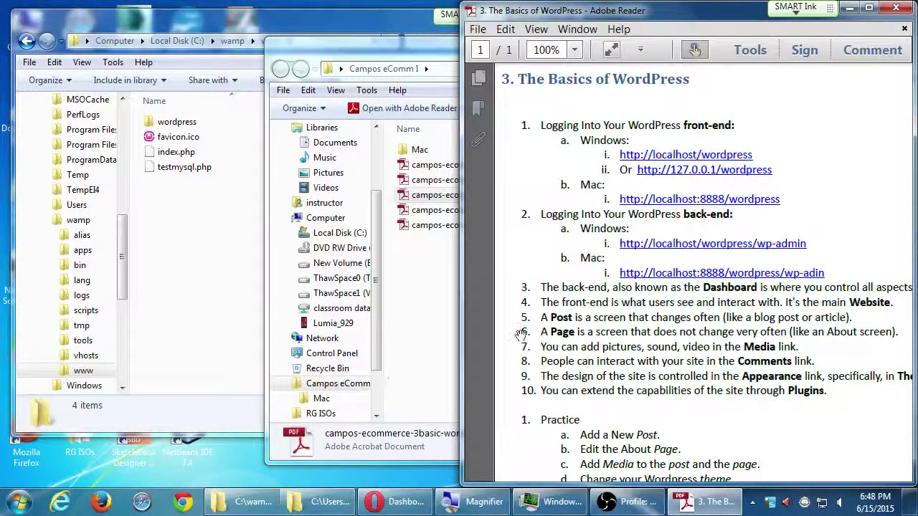
left_click(752, 504)
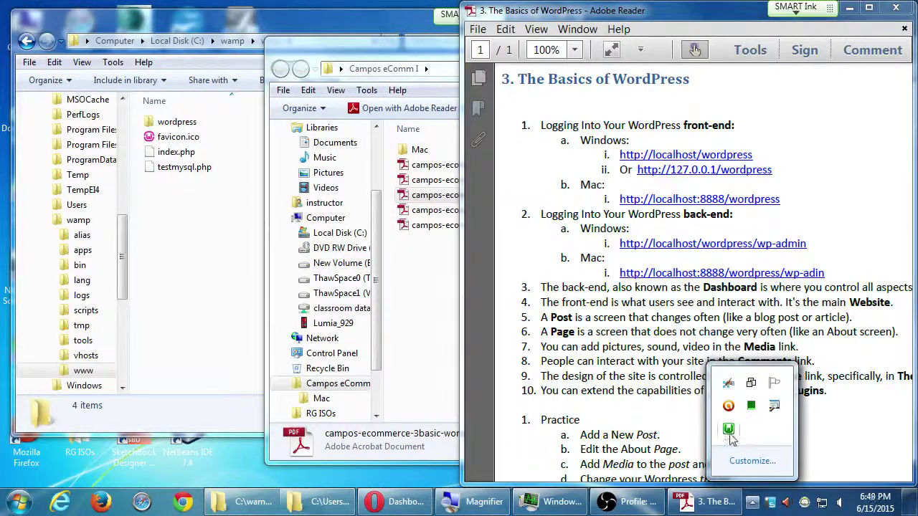
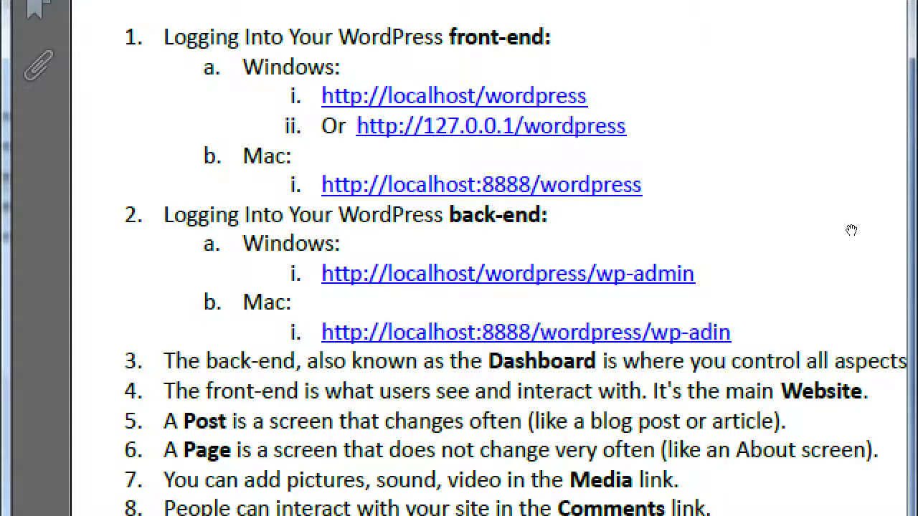
Widen the Adobe Reader window so the full lines of the 'Basics of WordPress' handout show.
key("super+minus")
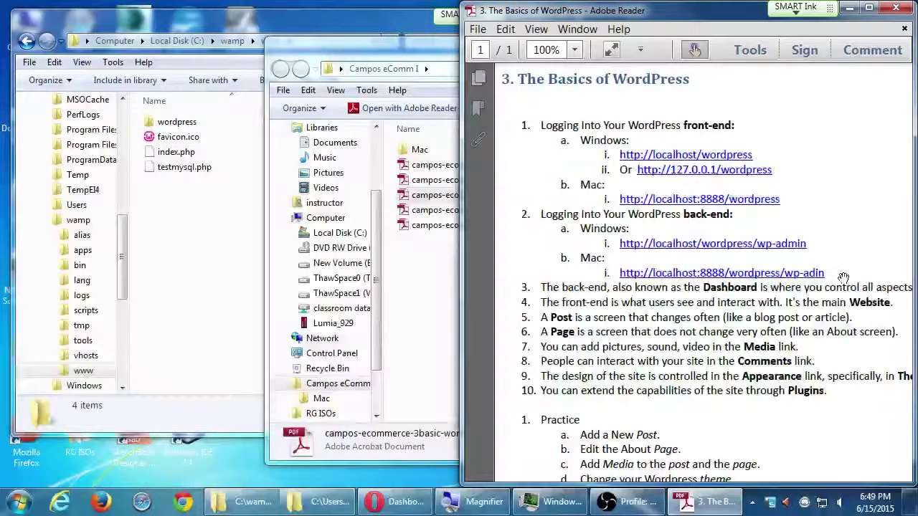
scroll(599, 312, "down", 1)
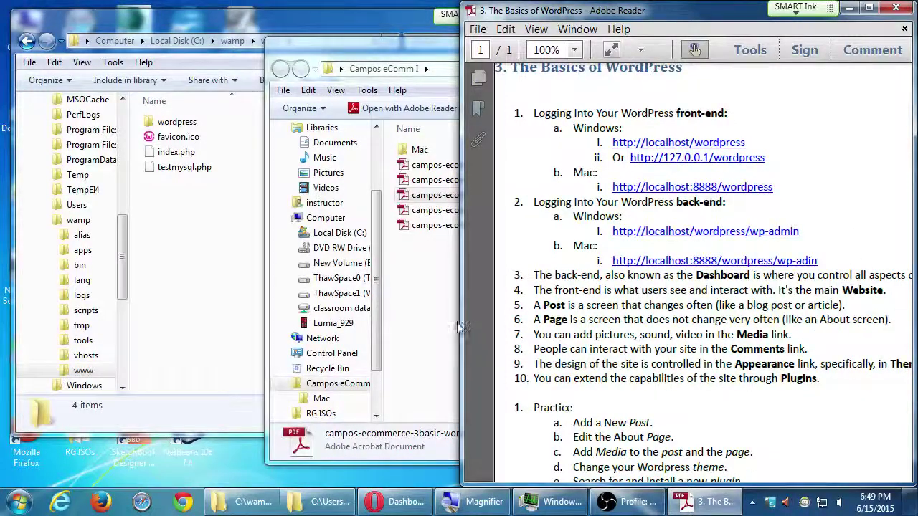
left_click_drag(461, 329, 424, 316)
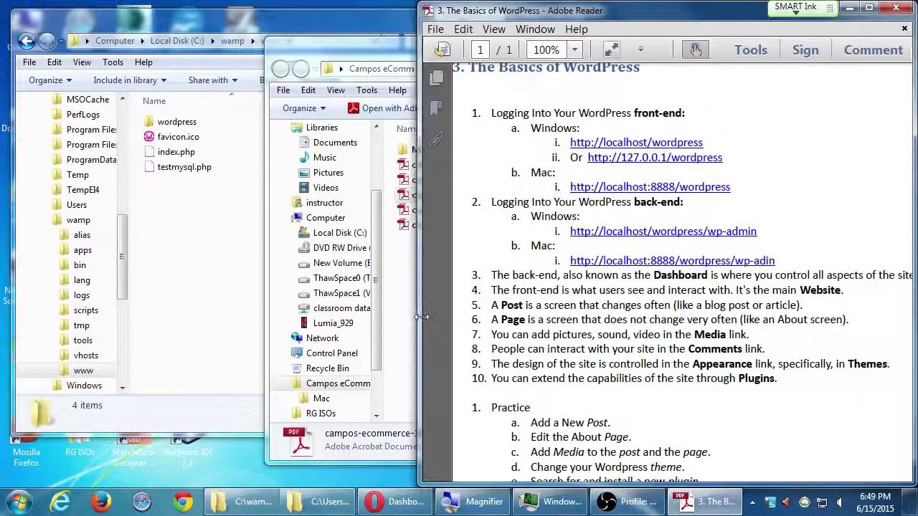
scroll(514, 299, "down", 1)
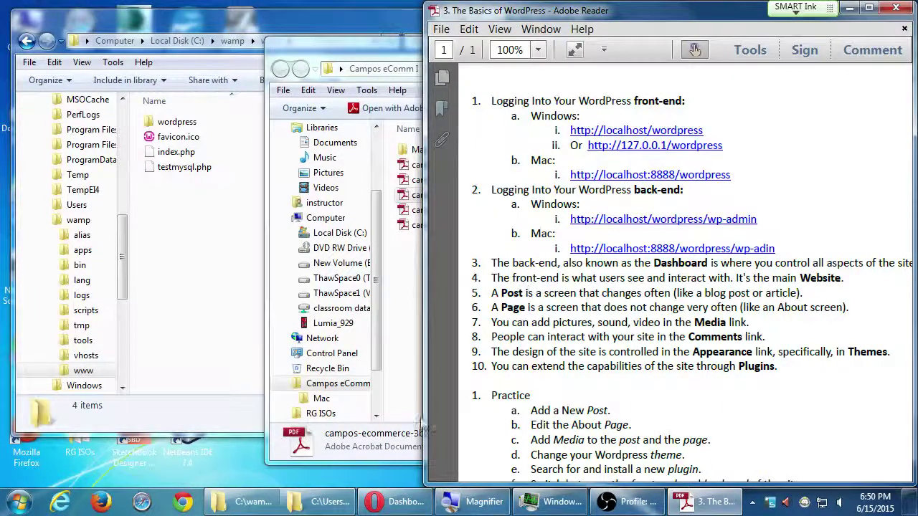
Bring the Opera WordPress dashboard to the front, snap it left, then maximize it.
left_click(396, 502)
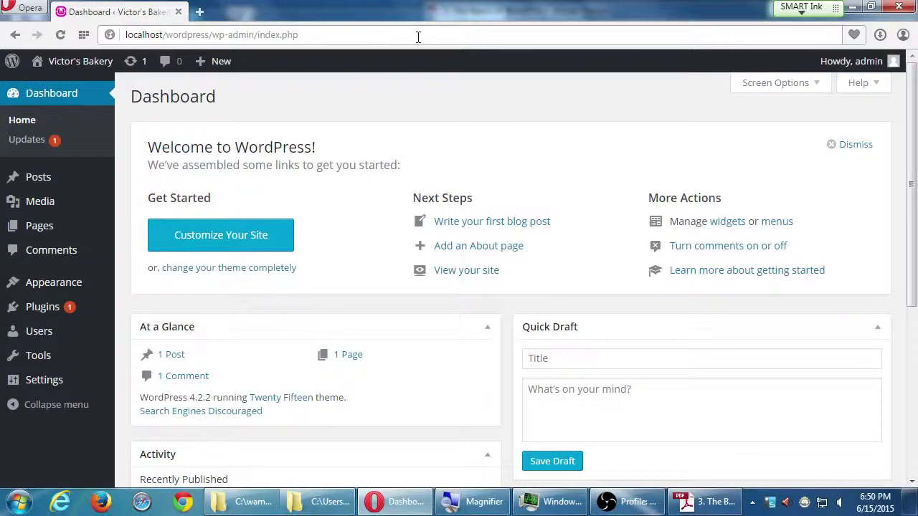
key("super+Left")
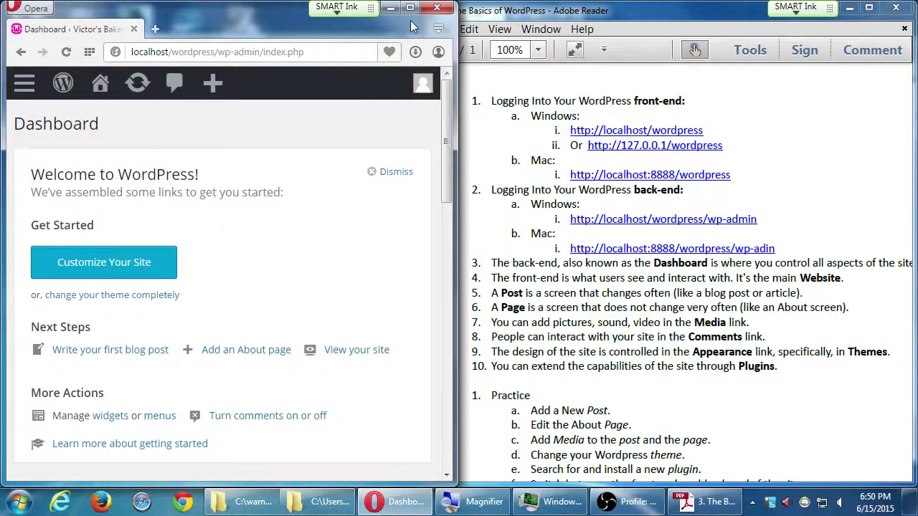
left_click(409, 8)
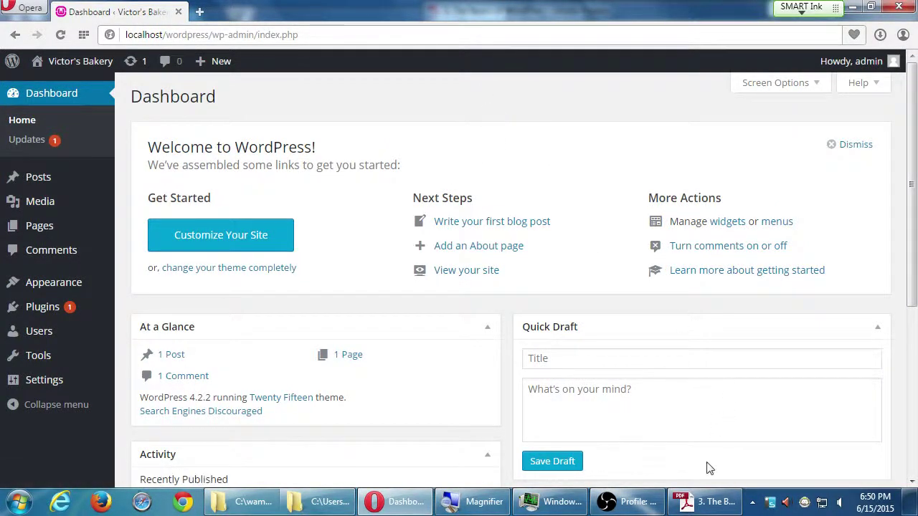
Check line 3 of the handout PDF, then return to the dashboard and zoom in.
left_click(713, 502)
left_click_drag(788, 363, 782, 351)
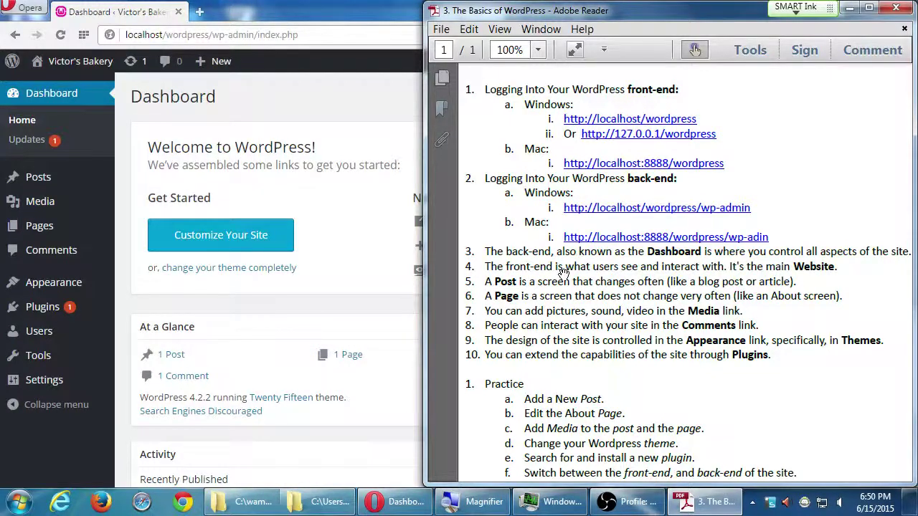
left_click(321, 102)
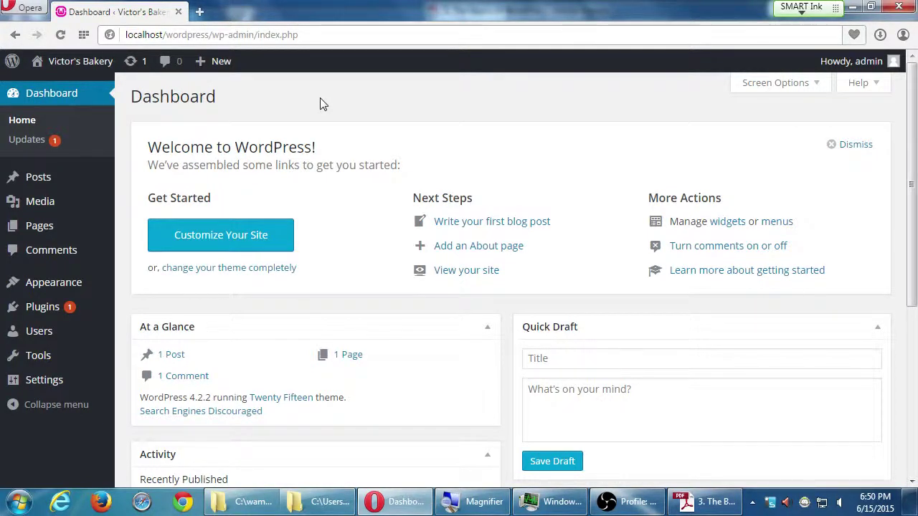
key("super+plus")
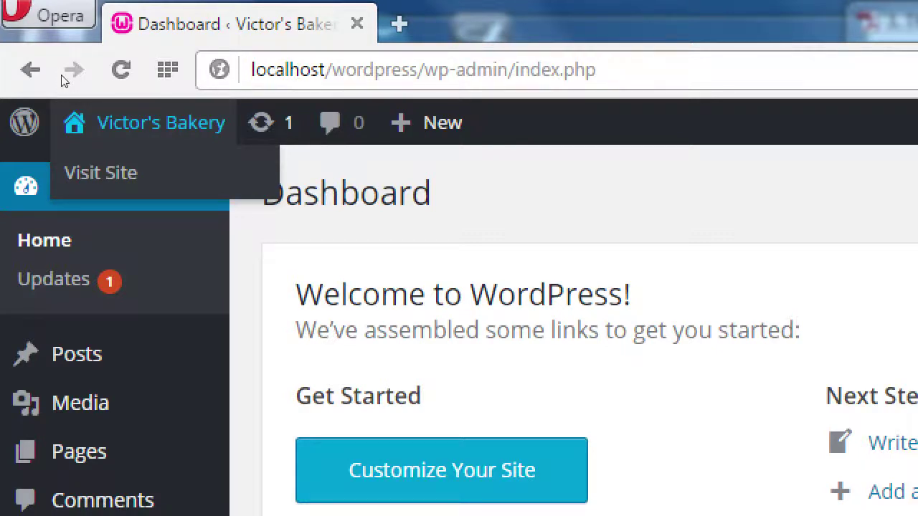
key("Return")
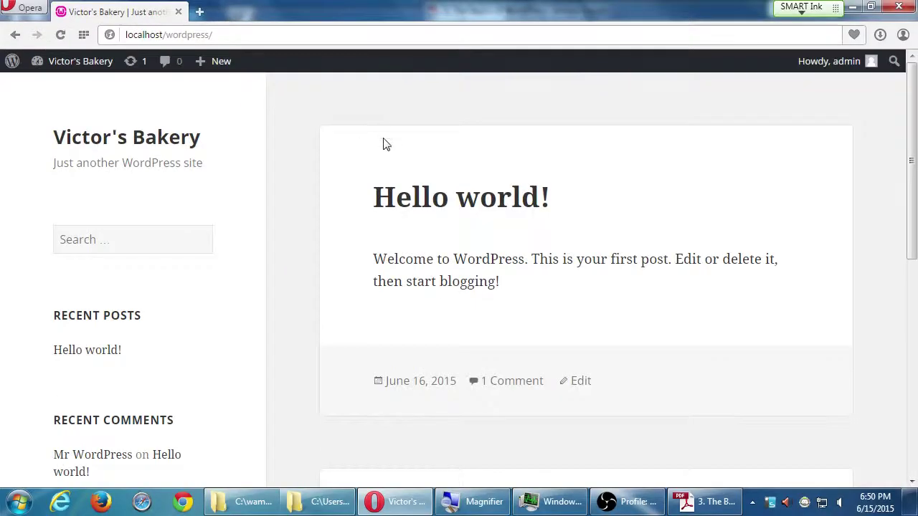
scroll(328, 223, "down", 8)
scroll(310, 264, "up", 10)
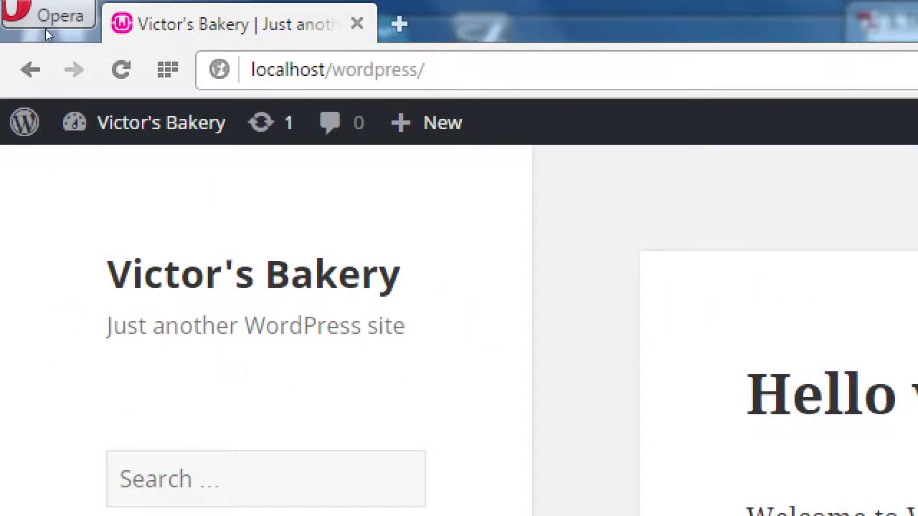
mouse_move(143, 122)
left_click(76, 68)
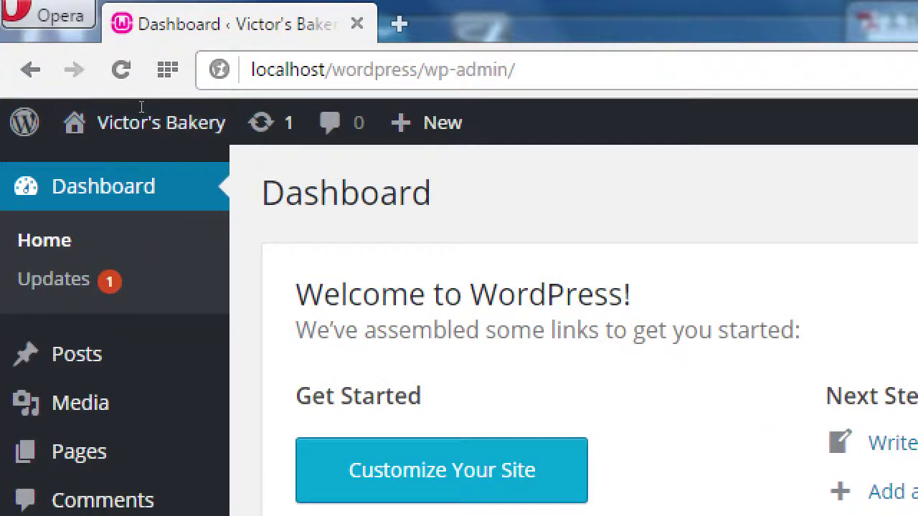
key("alt+Left")
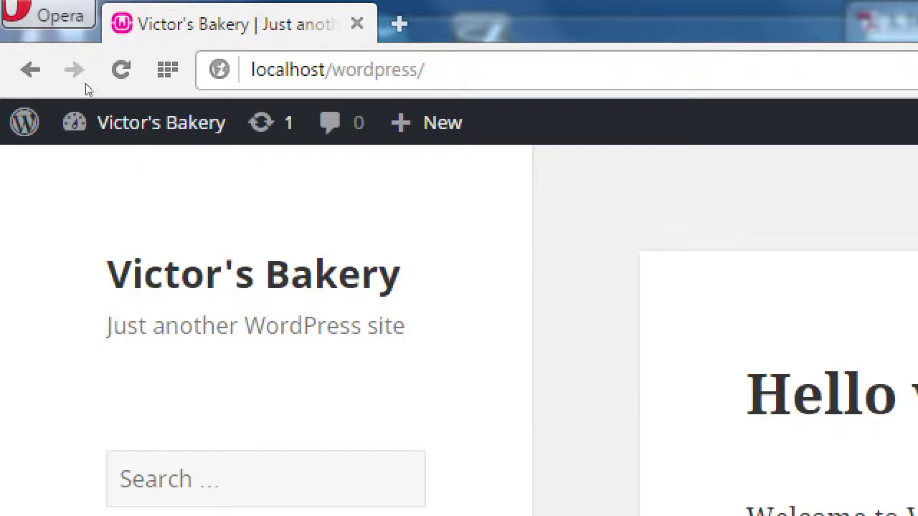
left_click(75, 66)
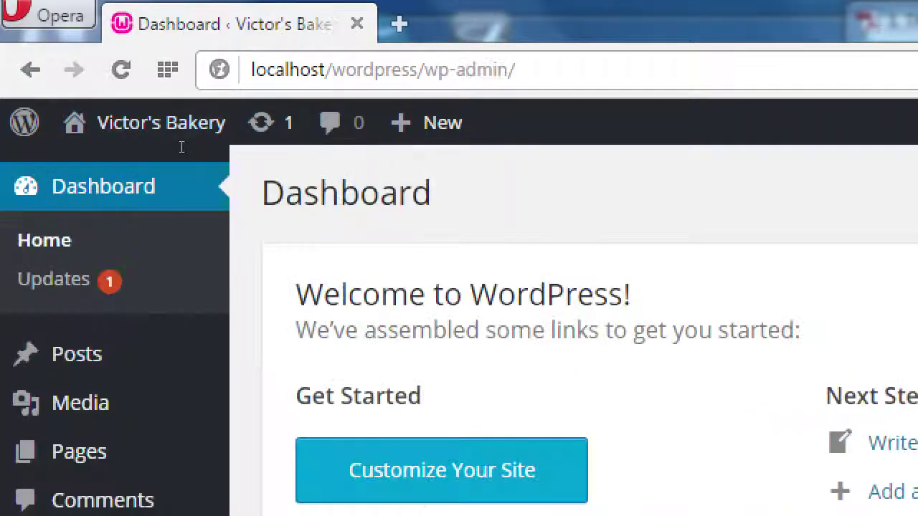
key("alt+Left")
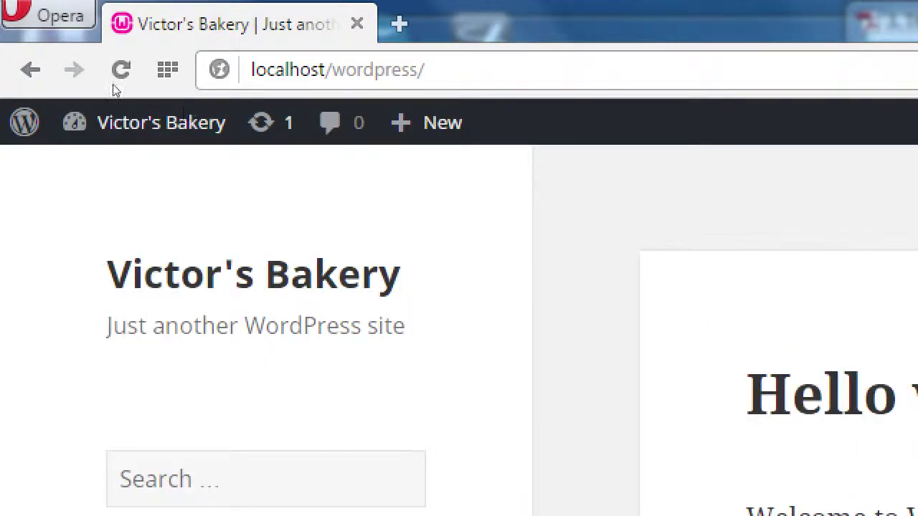
left_click(80, 69)
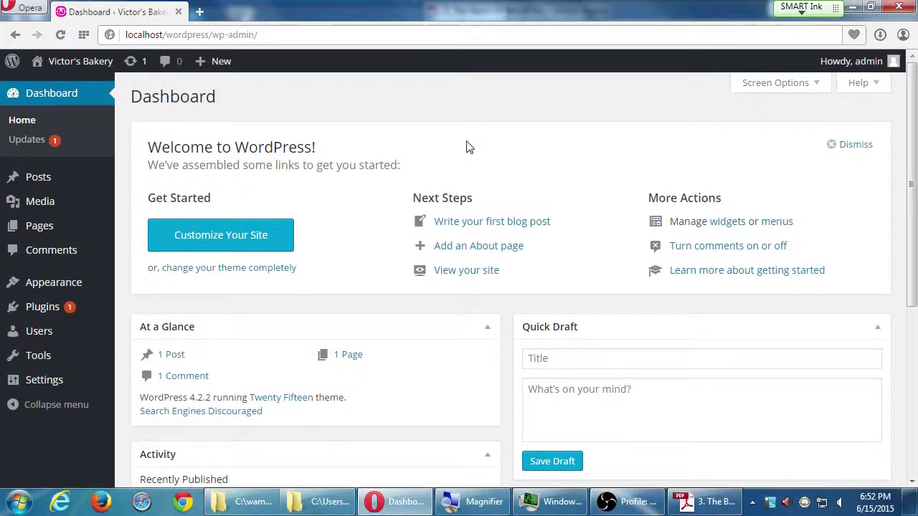
scroll(482, 319, "down", 3)
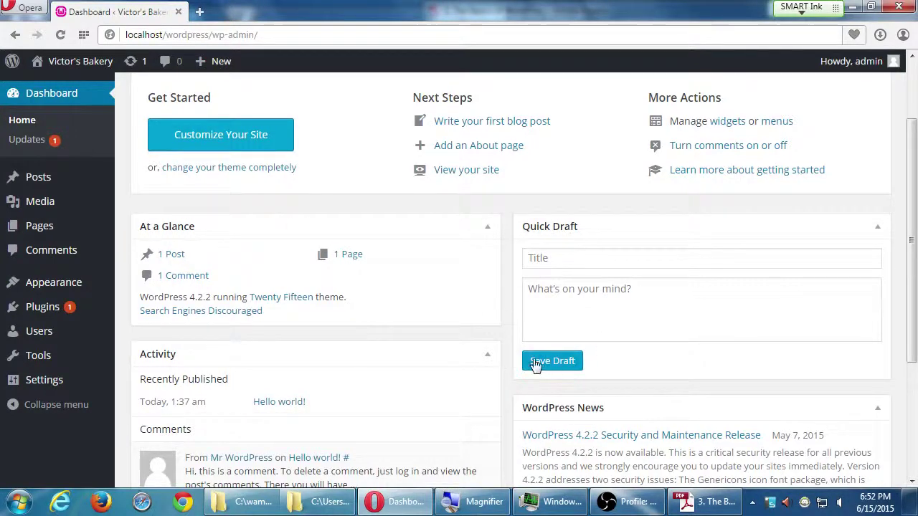
scroll(534, 364, "down", 3)
scroll(525, 406, "up", 3)
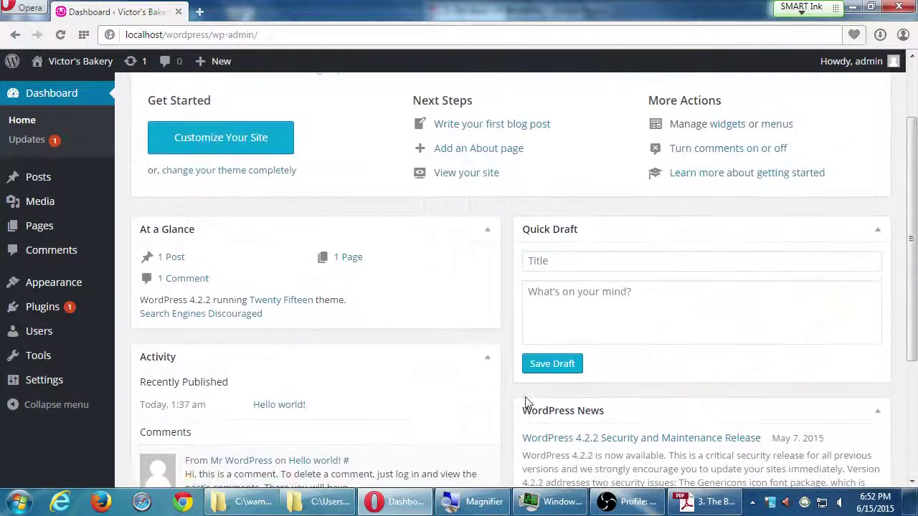
scroll(526, 404, "up", 2)
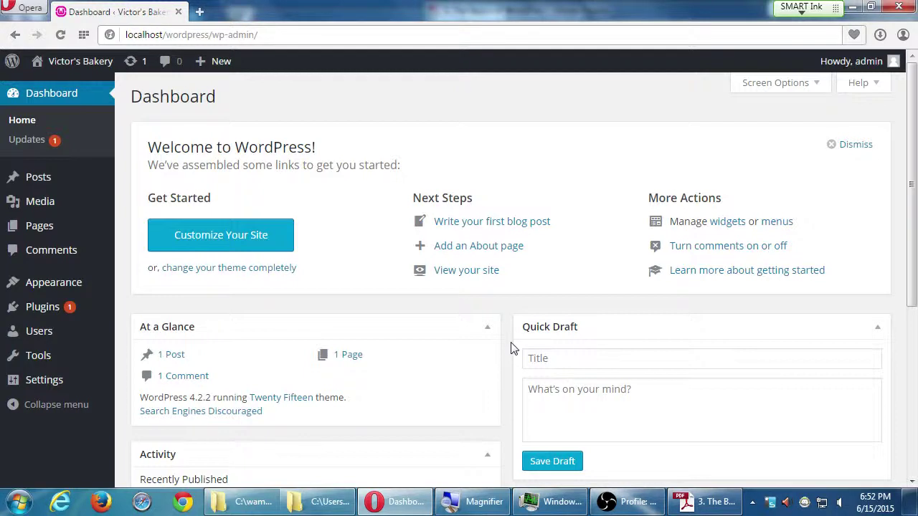
scroll(511, 348, "down", 2)
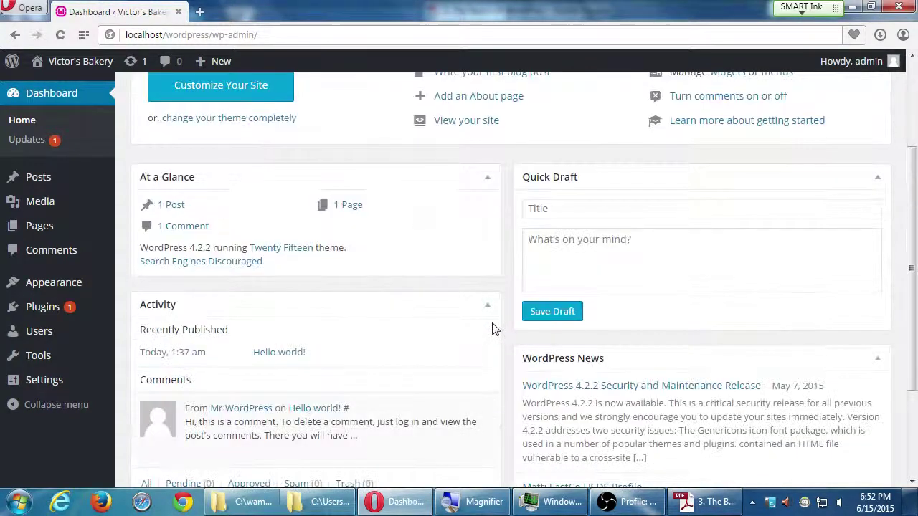
scroll(494, 341, "down", 2)
scroll(495, 352, "up", 1)
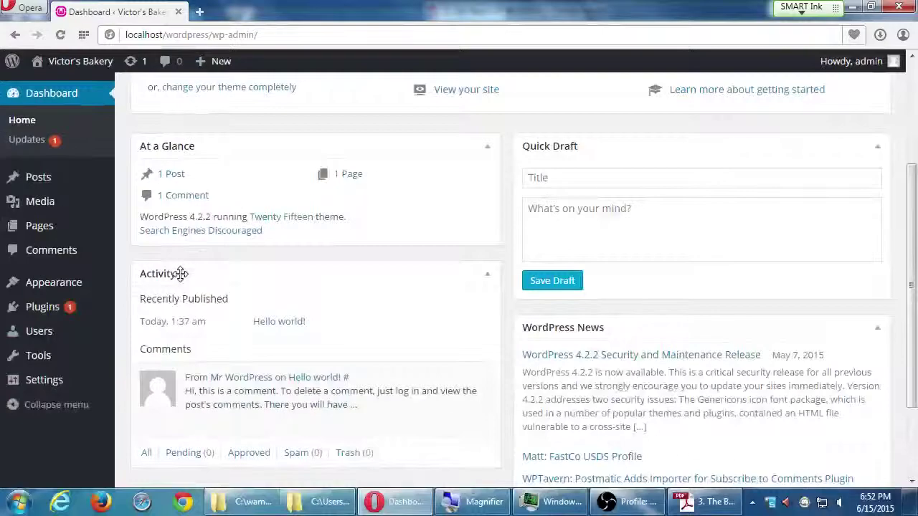
left_click_drag(180, 274, 205, 149)
scroll(239, 297, "up", 2)
scroll(242, 292, "down", 1)
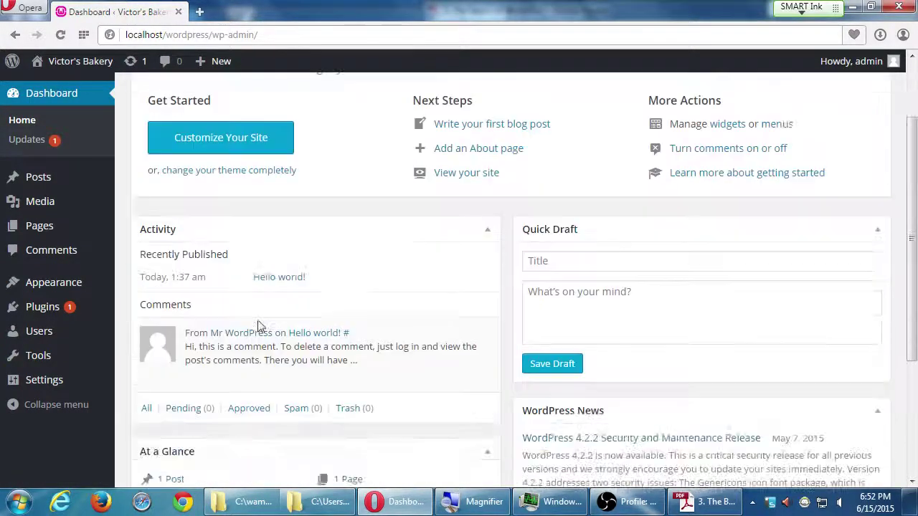
scroll(258, 330, "down", 2)
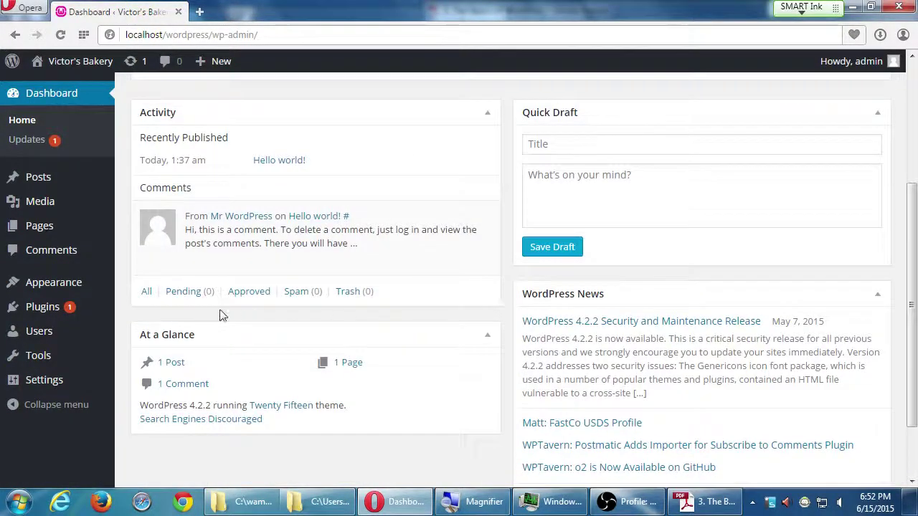
left_click_drag(174, 330, 208, 119)
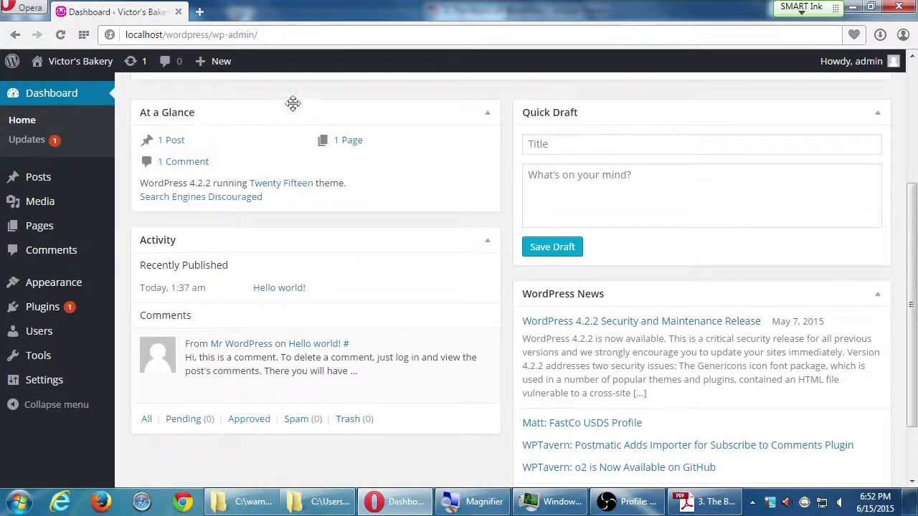
scroll(294, 103, "up", 3)
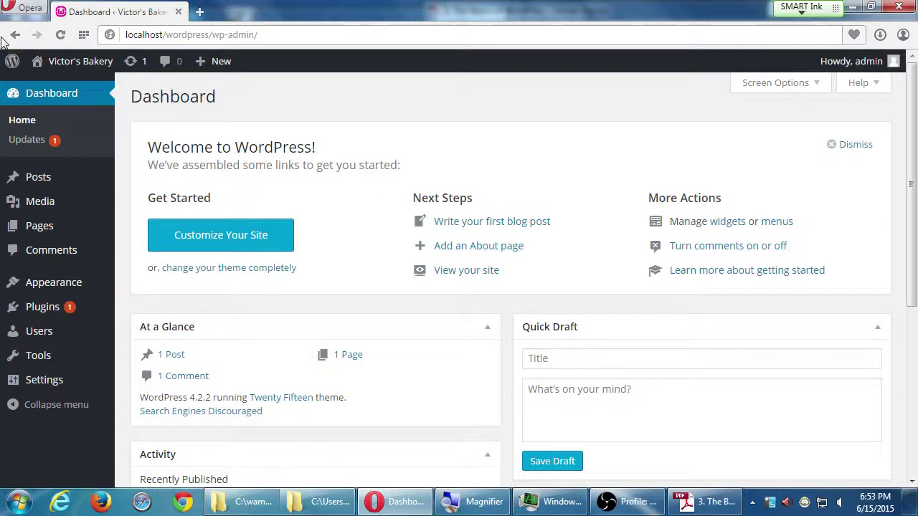
Drag the At a Glance box over toward the Quick Draft box.
left_click_drag(163, 328, 222, 324)
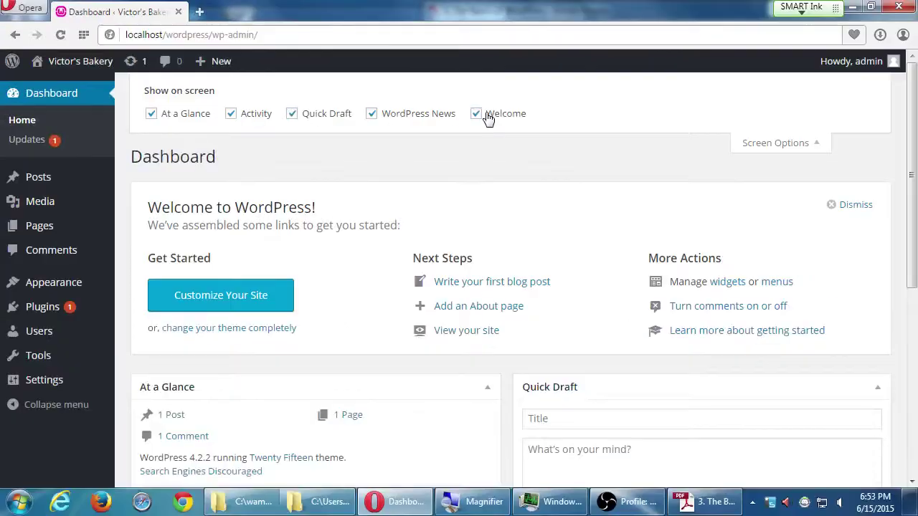
scroll(539, 248, "down", 4)
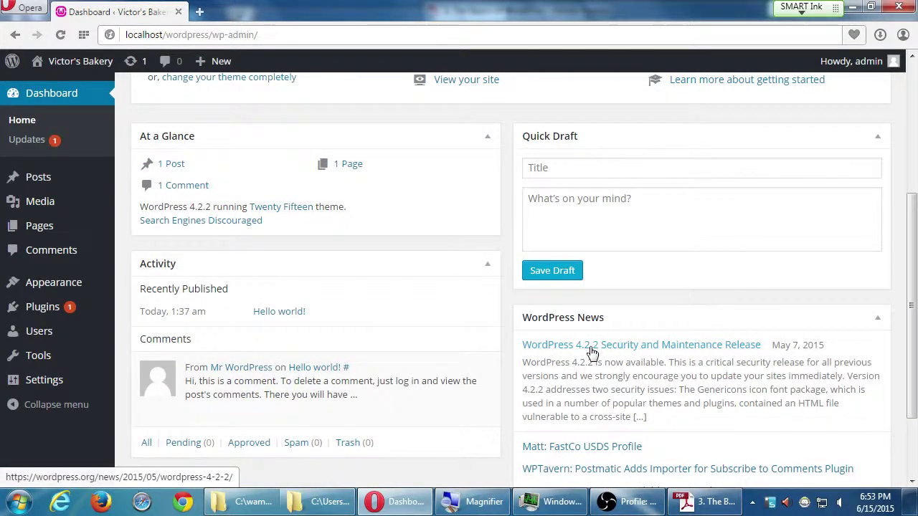
scroll(590, 352, "up", 5)
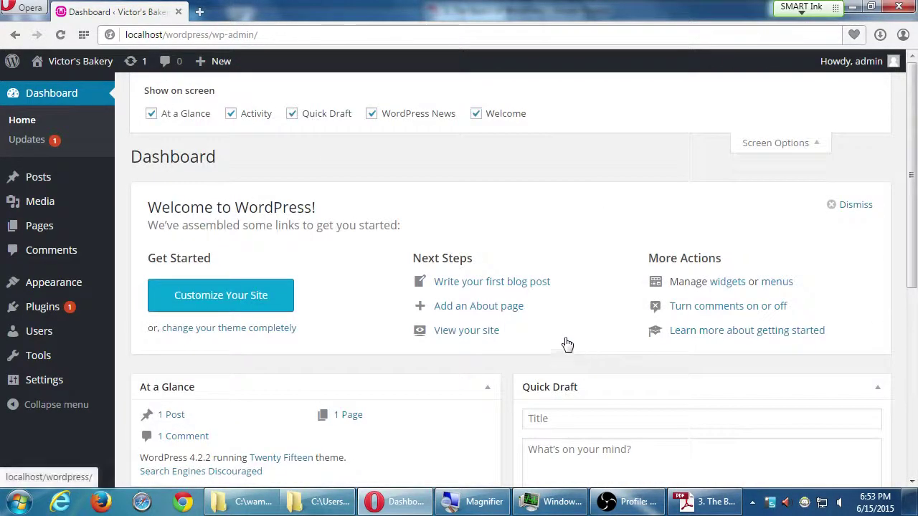
Uncheck WordPress News in Screen Options so that box is hidden from the dashboard.
left_click(372, 116)
left_click(372, 117)
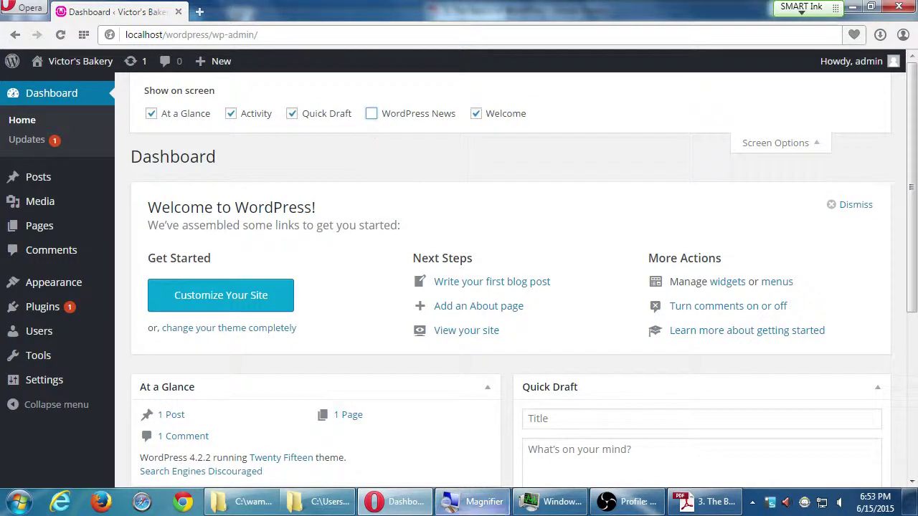
scroll(461, 359, "down", 3)
scroll(460, 359, "down", 1)
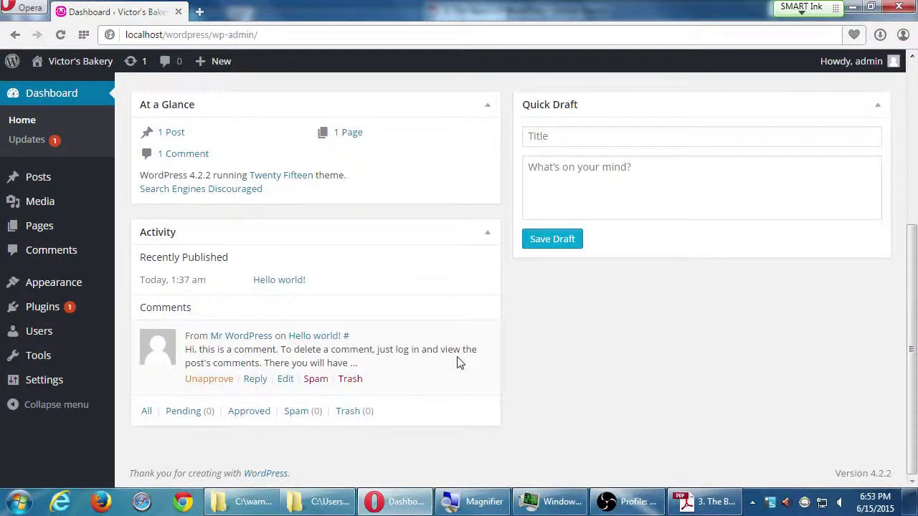
scroll(607, 359, "up", 4)
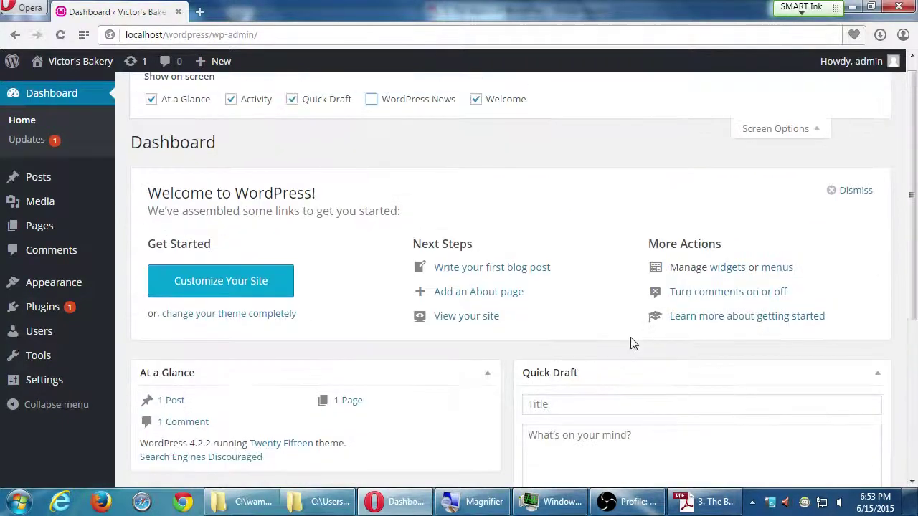
left_click(368, 117)
scroll(468, 255, "down", 1)
scroll(467, 255, "down", 4)
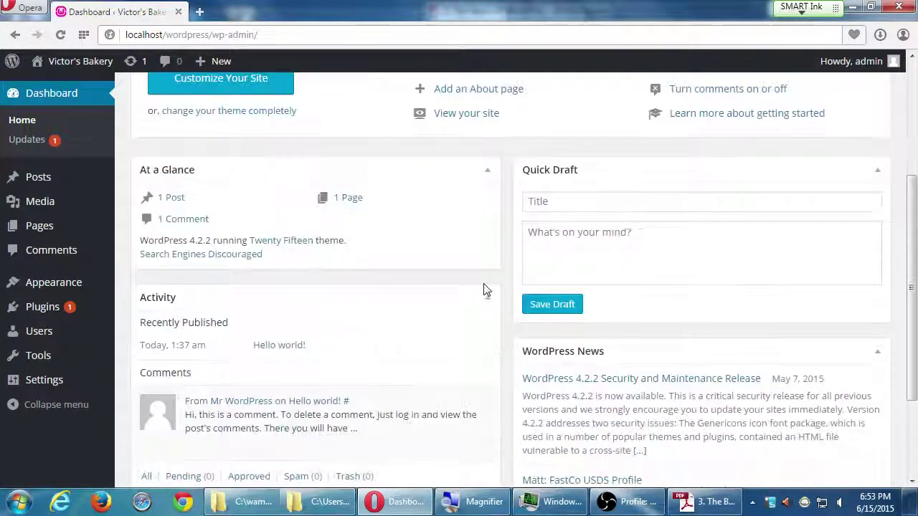
scroll(492, 297, "up", 4)
scroll(500, 294, "up", 1)
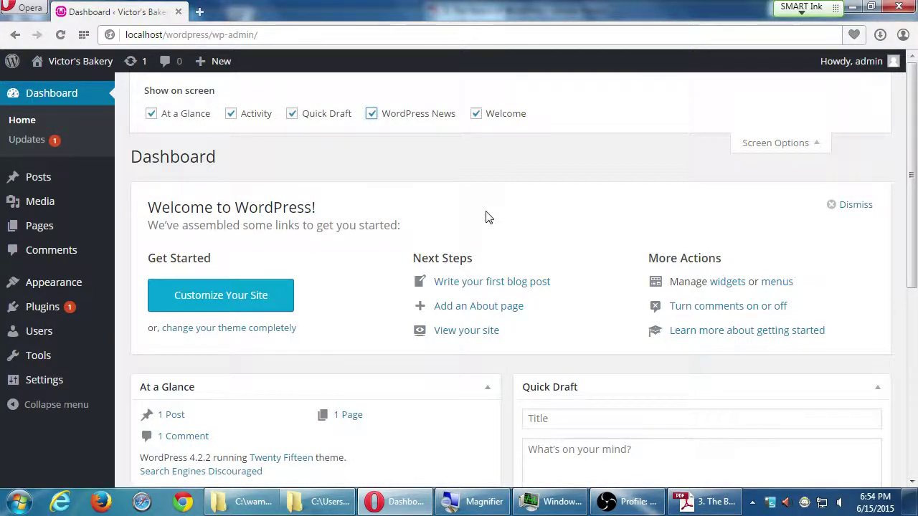
left_click(371, 115)
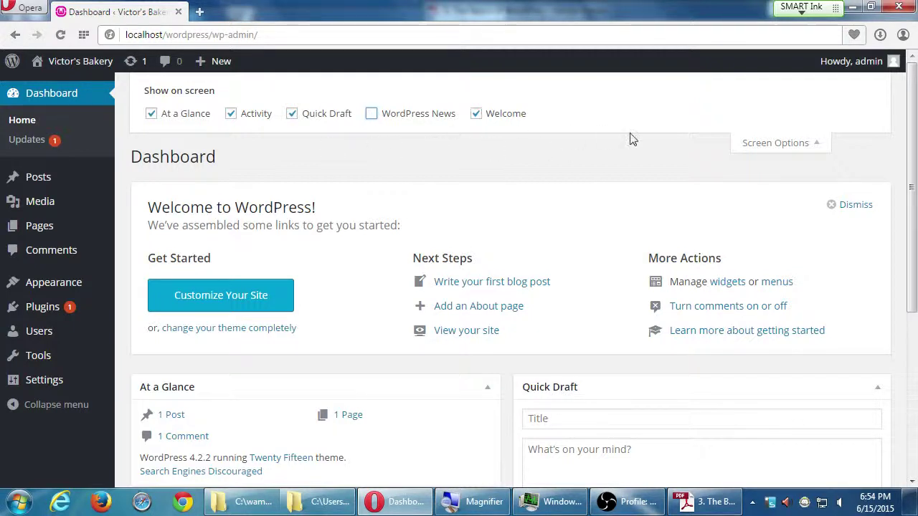
Close Screen Options and go to Dashboard > Updates in the admin menu.
left_click(760, 148)
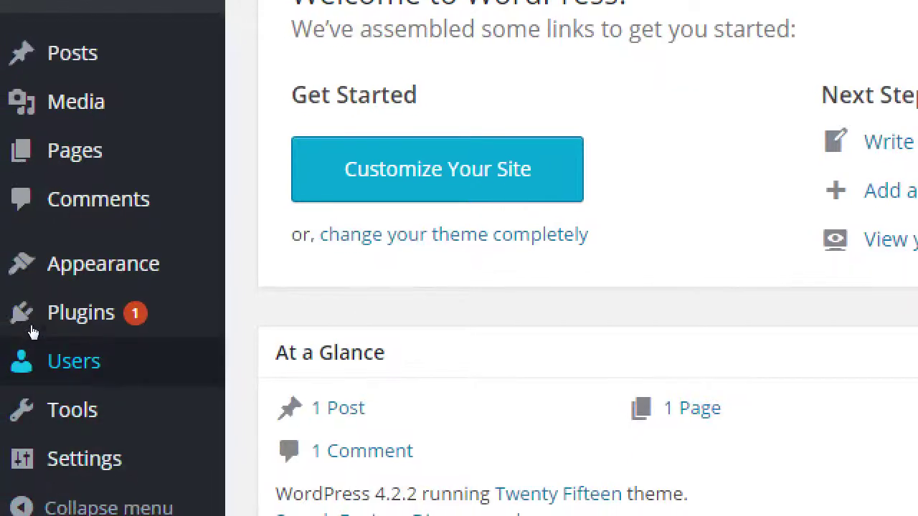
mouse_move(33, 316)
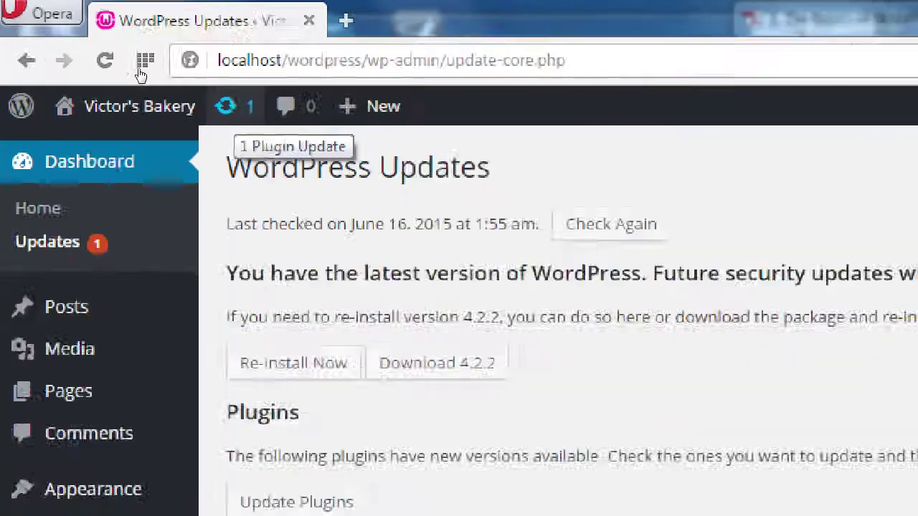
left_click_drag(530, 273, 624, 278)
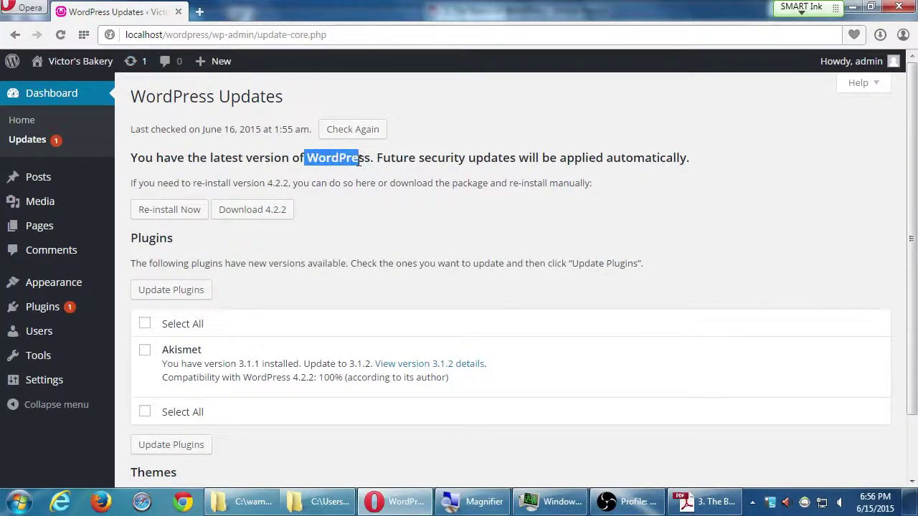
left_click(377, 184)
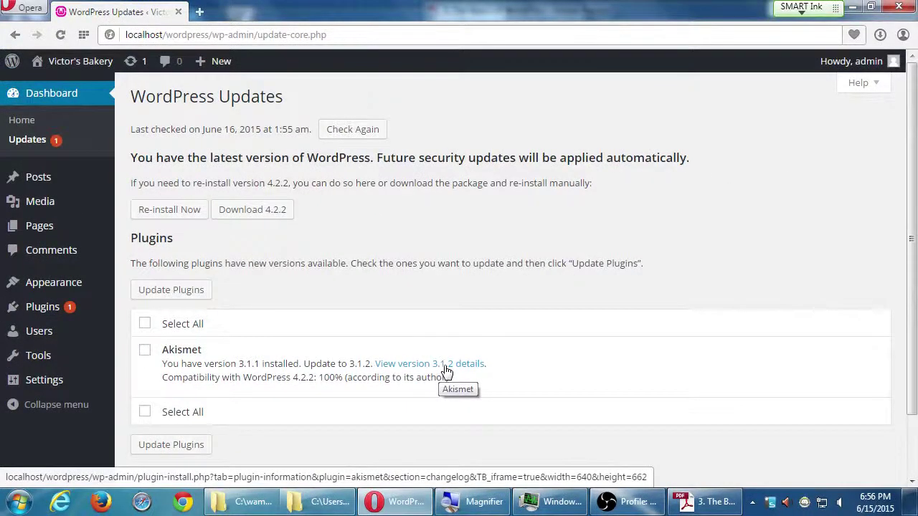
Open Akismet's 'View version 3.1.2 details' popup and read through its Changelog.
left_click(445, 367)
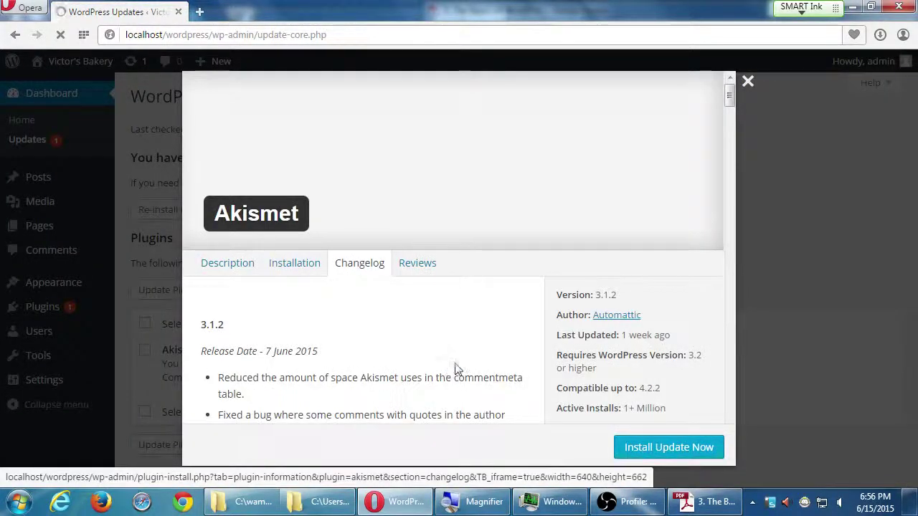
scroll(456, 367, "down", 6)
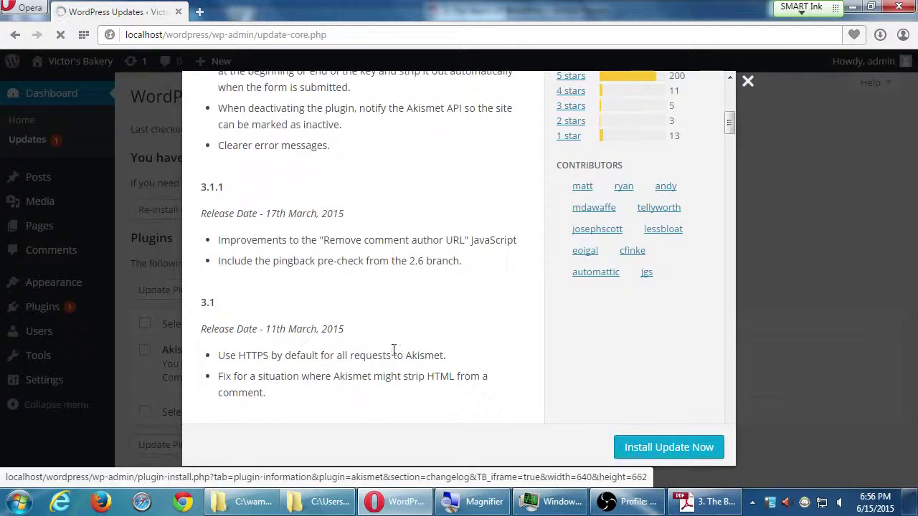
scroll(394, 350, "up", 5)
scroll(243, 156, "up", 1)
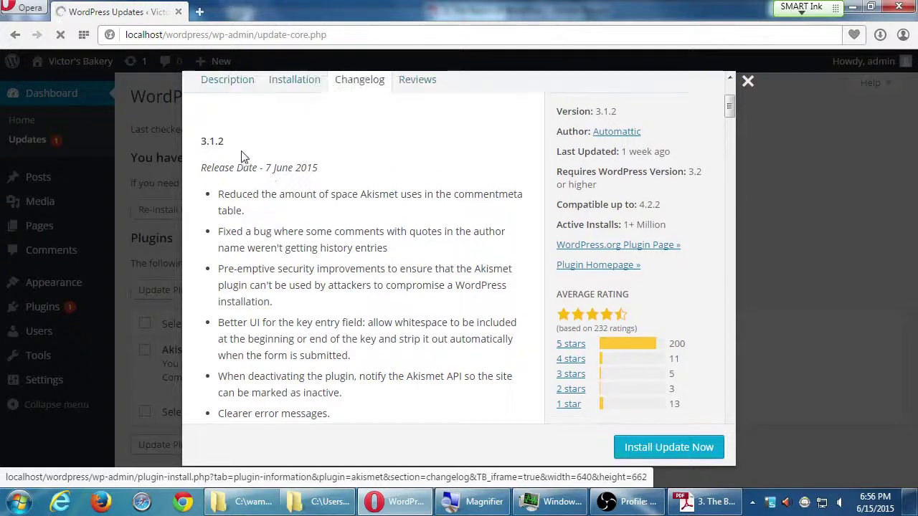
scroll(314, 200, "down", 10)
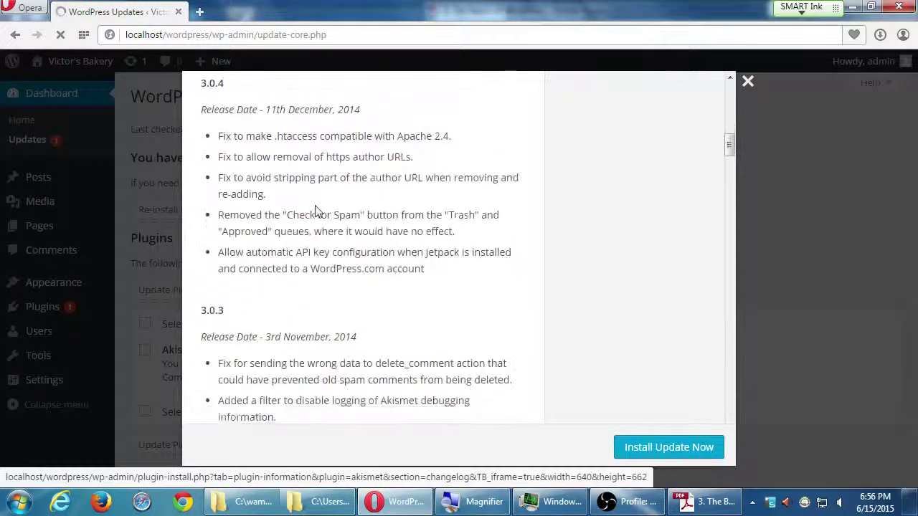
scroll(314, 208, "down", 15)
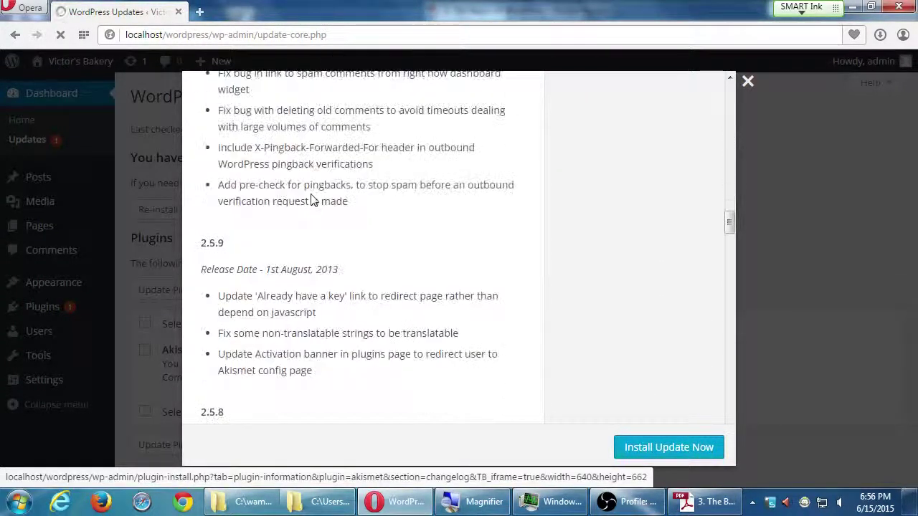
scroll(314, 201, "down", 4)
left_click_drag(729, 240, 718, 89)
scroll(341, 289, "down", 1)
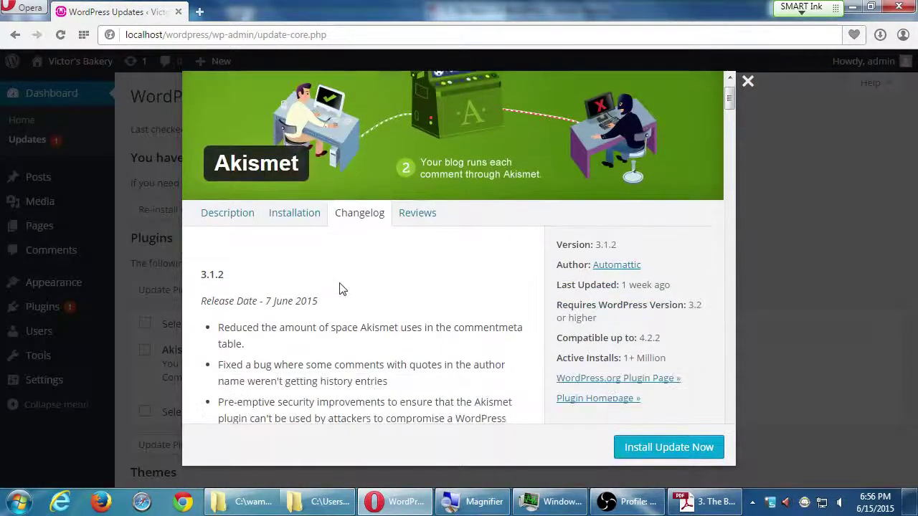
scroll(342, 279, "down", 4)
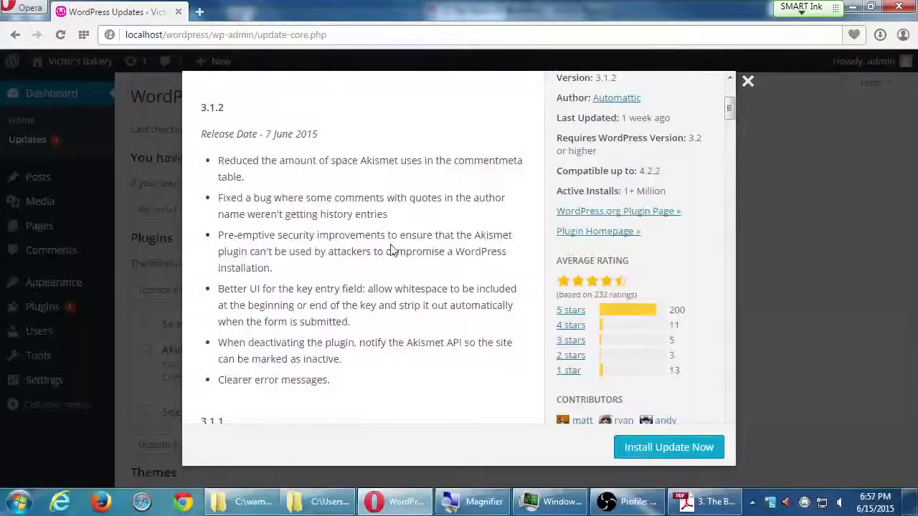
scroll(440, 237, "up", 3)
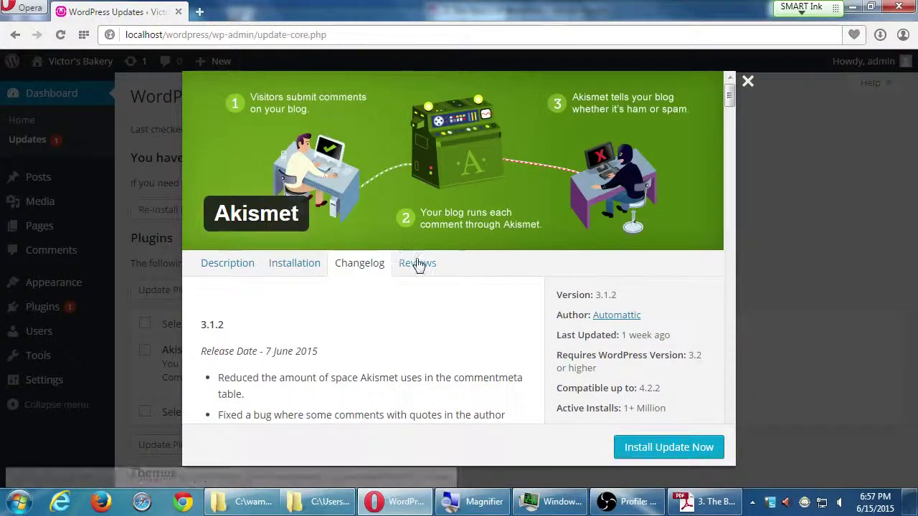
scroll(459, 283, "down", 1)
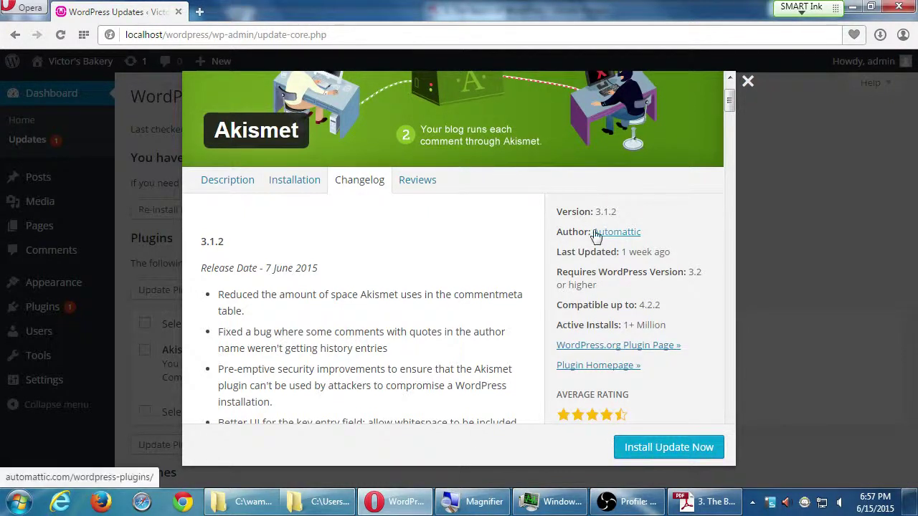
left_click(747, 85)
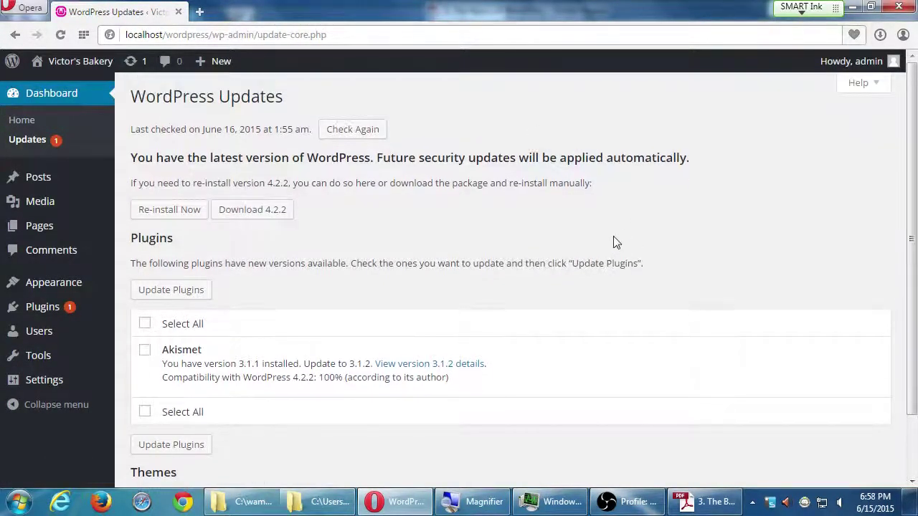
scroll(615, 243, "down", 1)
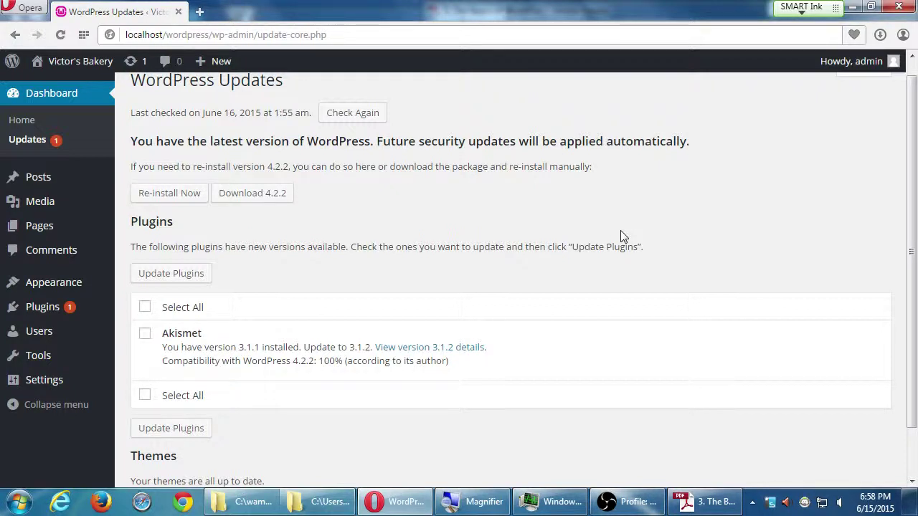
scroll(574, 265, "down", 1)
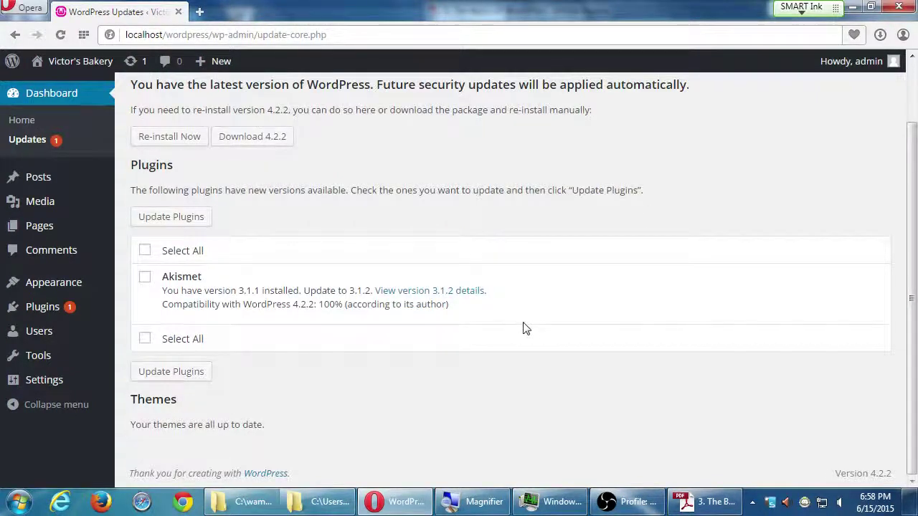
scroll(531, 326, "up", 2)
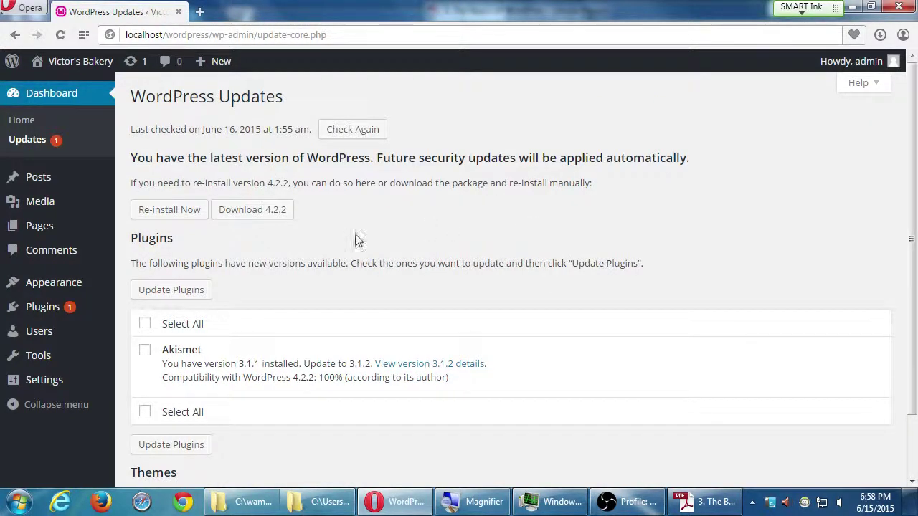
left_click(694, 505)
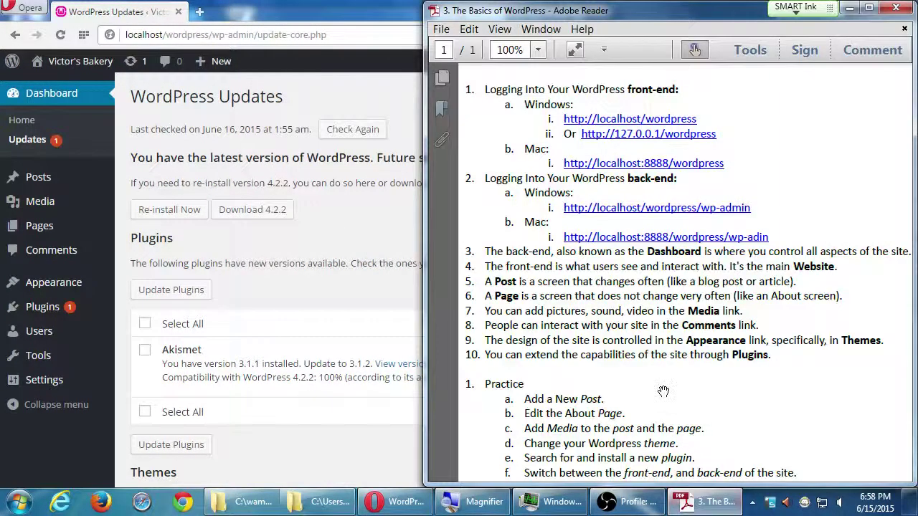
scroll(660, 366, "down", 2)
scroll(659, 356, "down", 2)
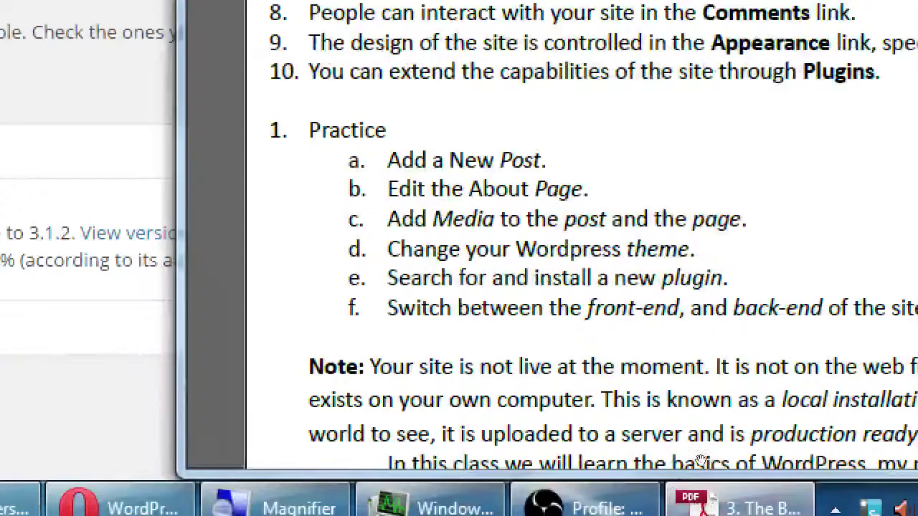
scroll(588, 404, "down", 1)
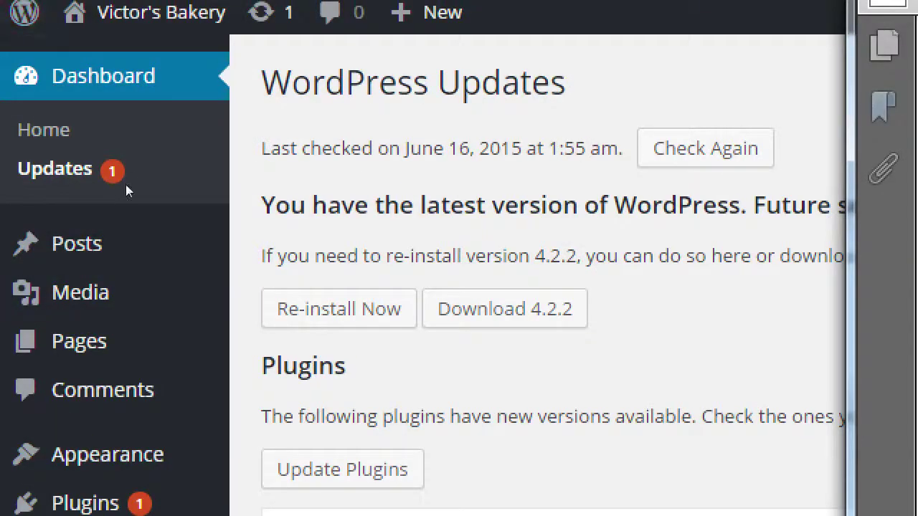
left_click(126, 175)
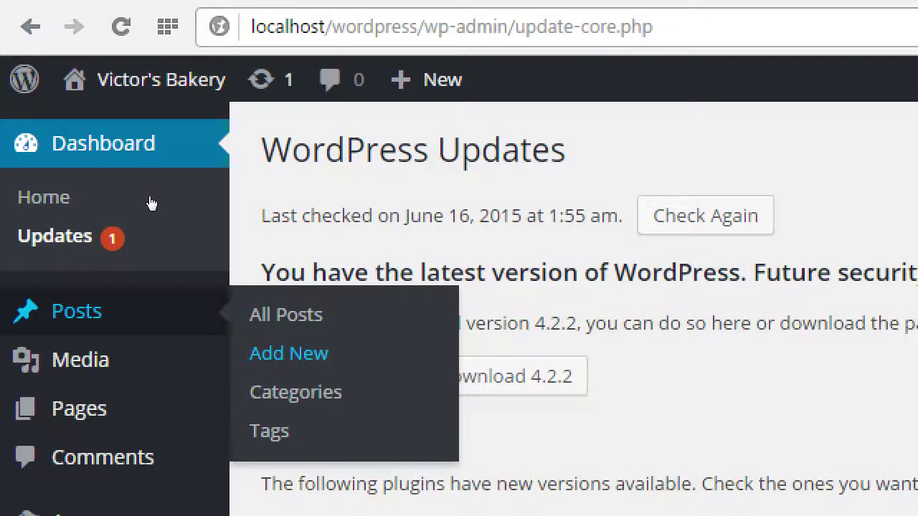
Open the Add New Post editor for a new post.
key("Return")
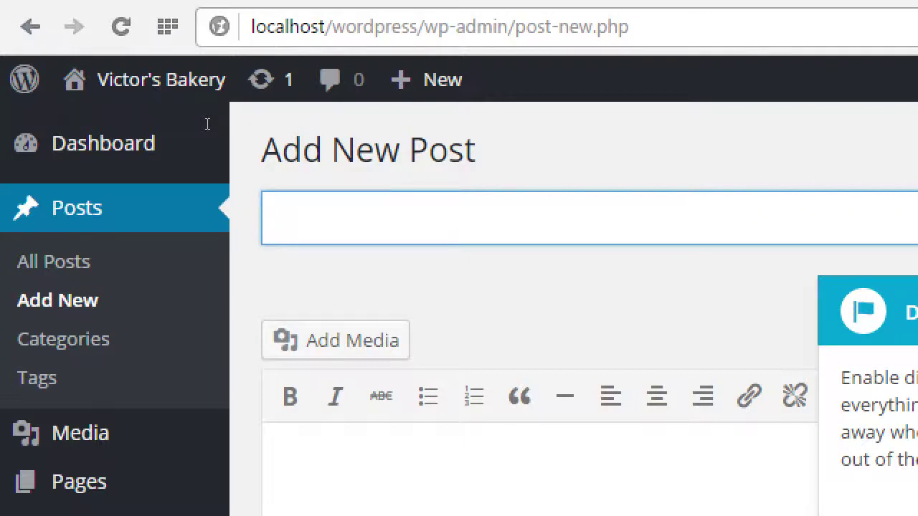
Title the post 'We're Open For Business' and move into the post body.
type("We're Open Fo")
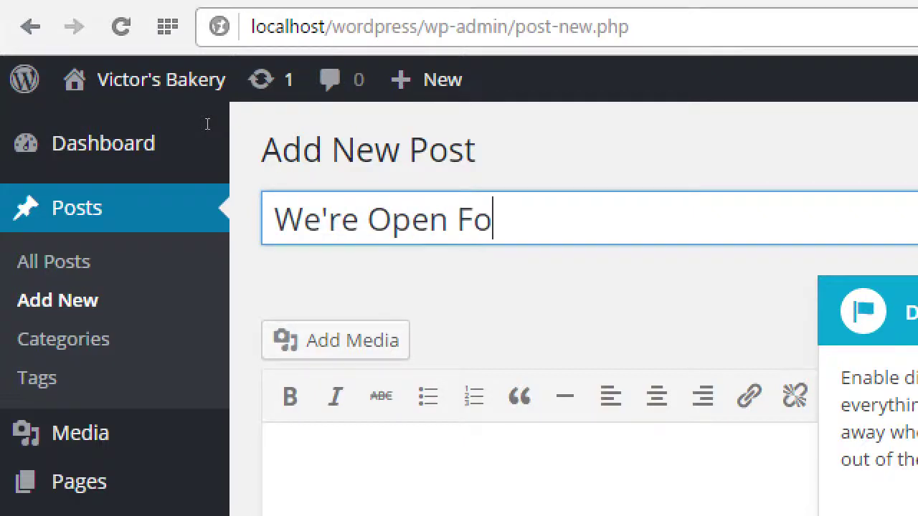
type("r Business")
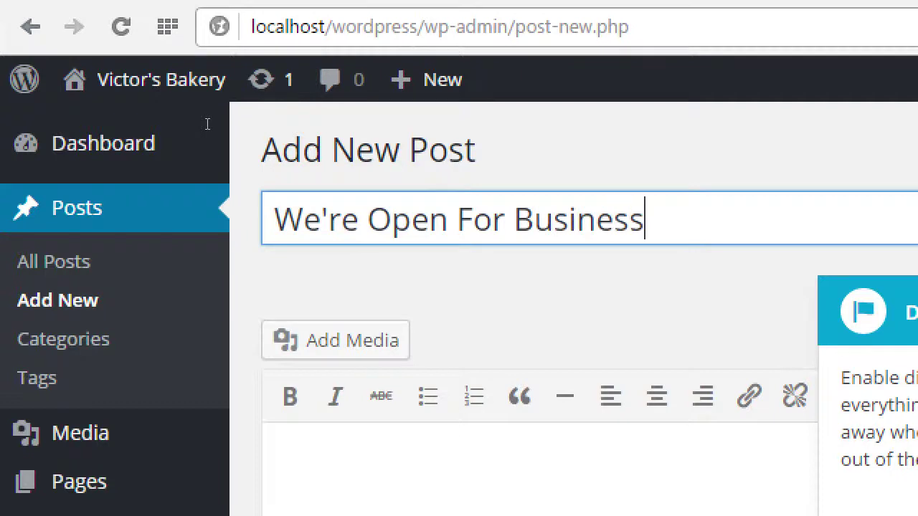
key("Tab")
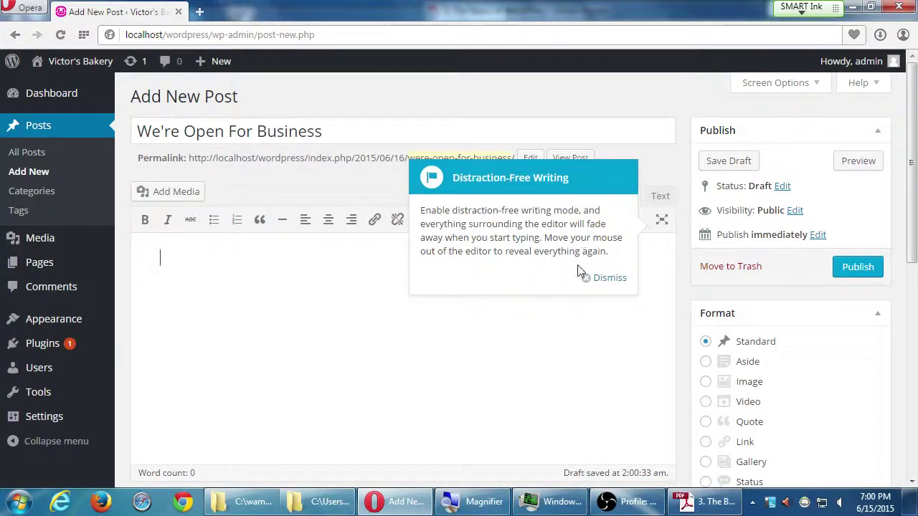
Write the opening paragraph about cakes, pies and cookies, then 'You'll be able to buy anything you want.'.
left_click(594, 278)
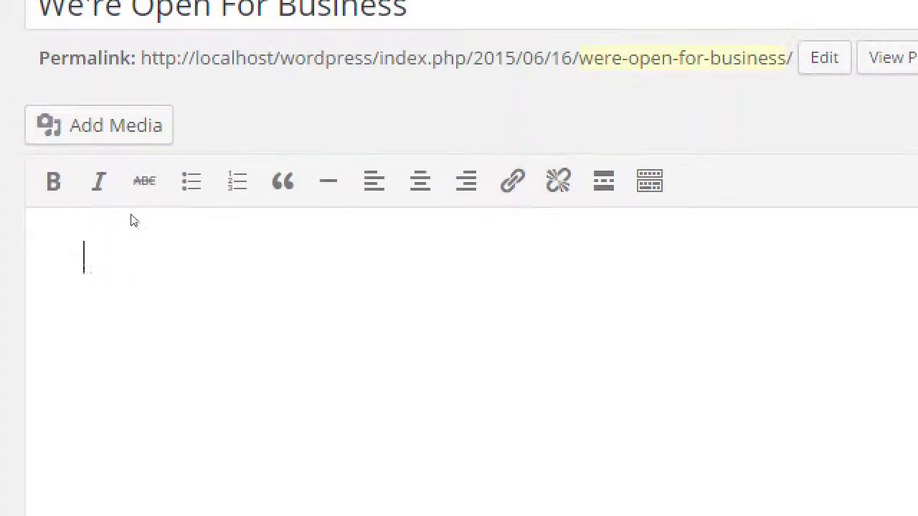
type("Victor's ")
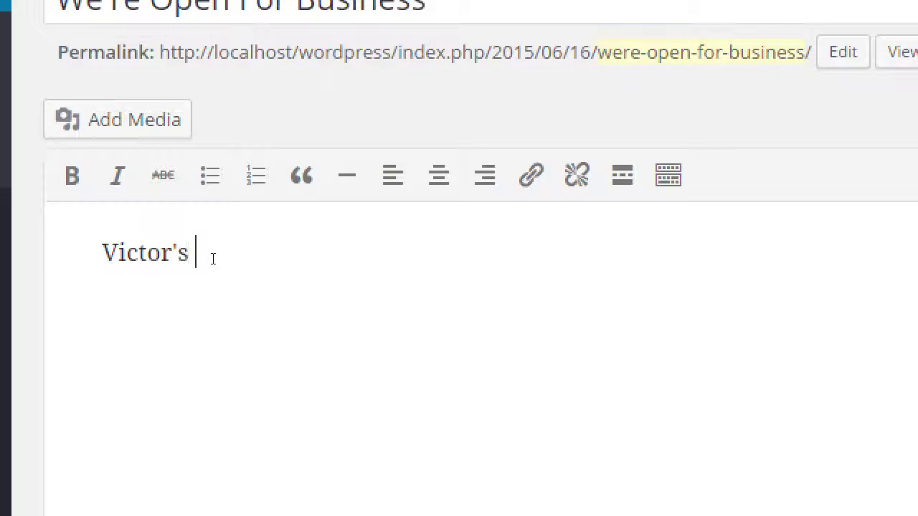
type("Bakery is now ope")
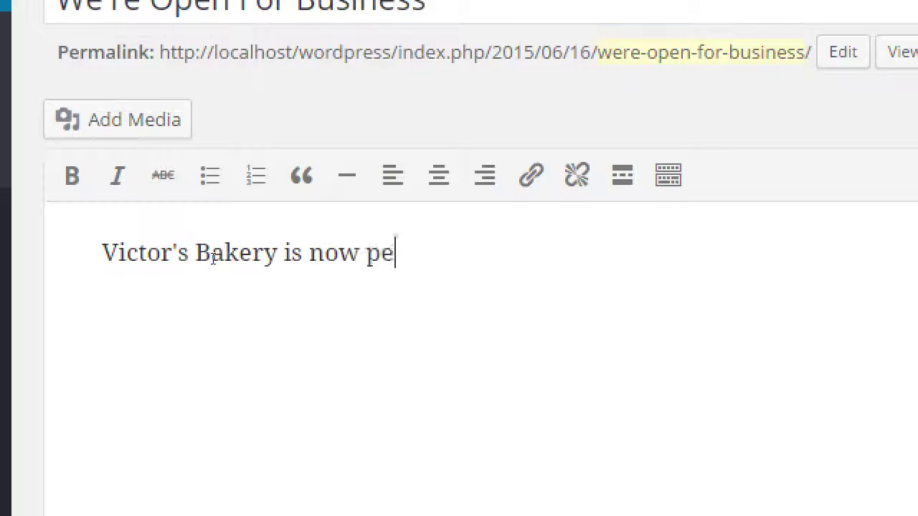
key("BackSpace")
key("BackSpace")
type("open for s")
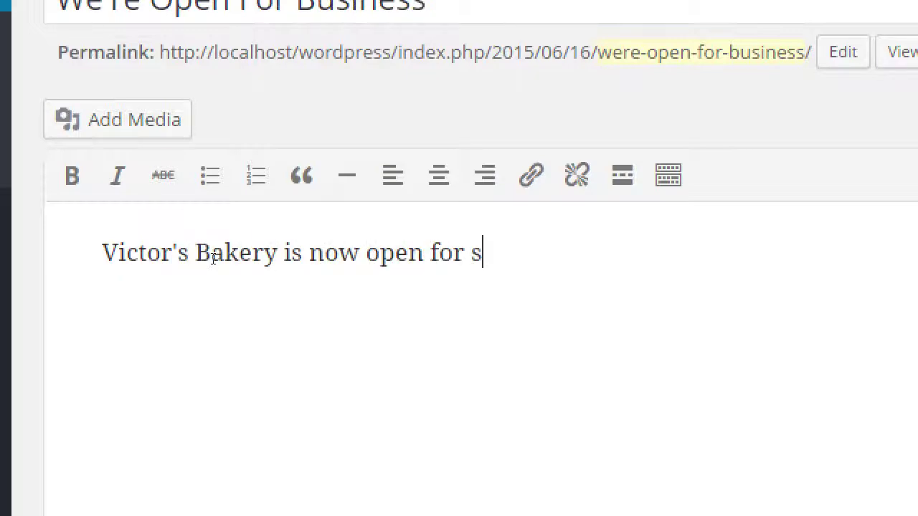
key("BackSpace")
type("business.")
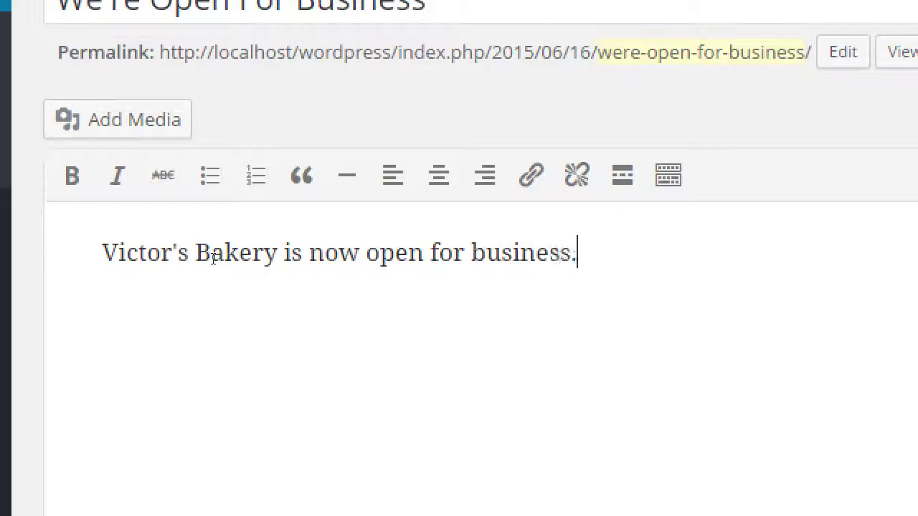
type(" On our site, yu")
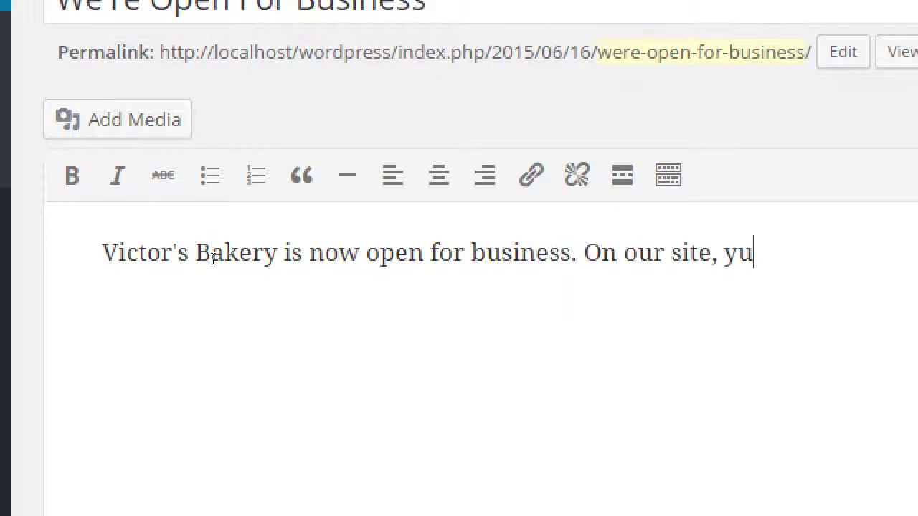
key("BackSpace")
type("ou'll be able to ")
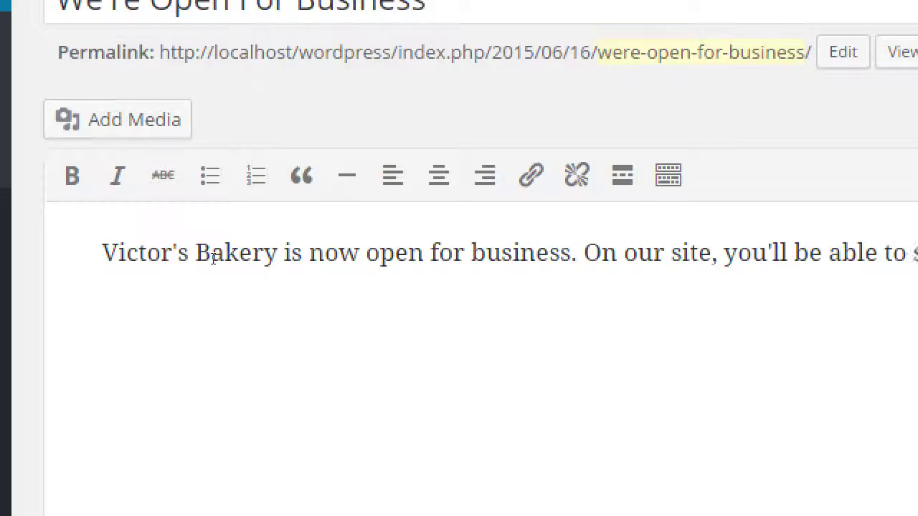
type("see our ")
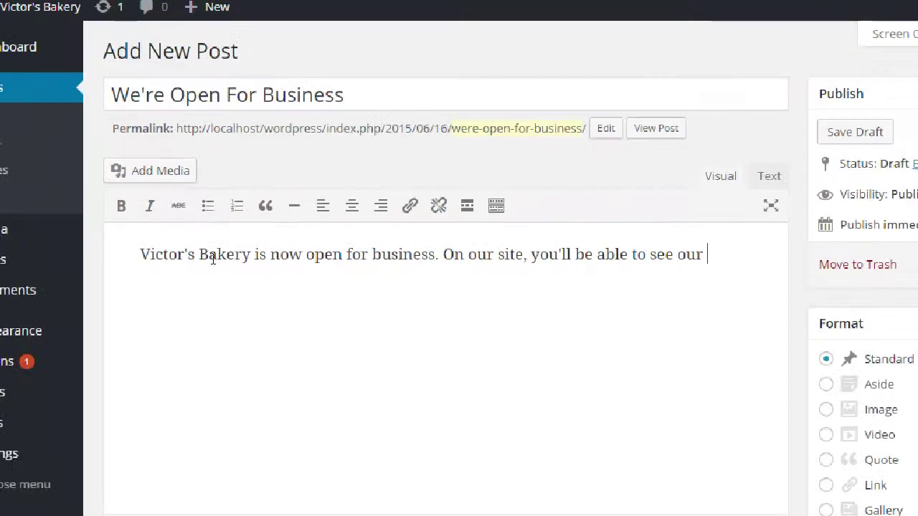
type("great s")
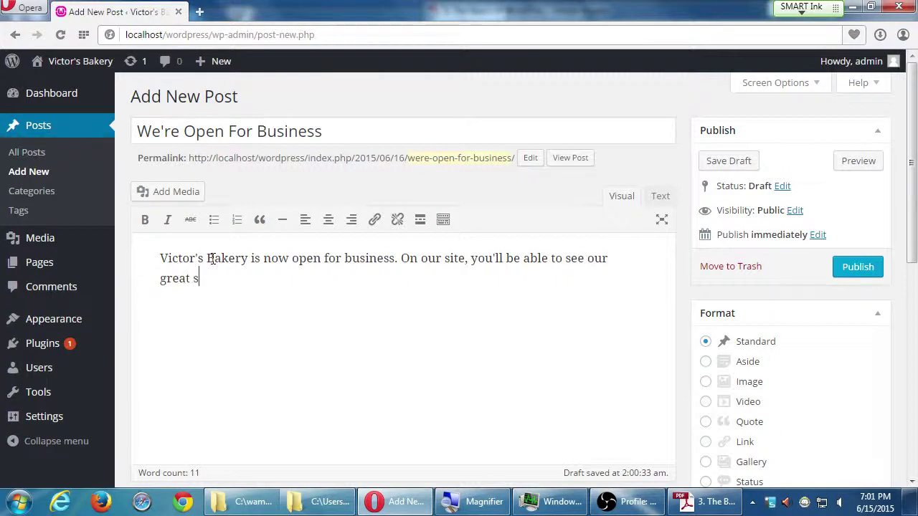
type("election of ")
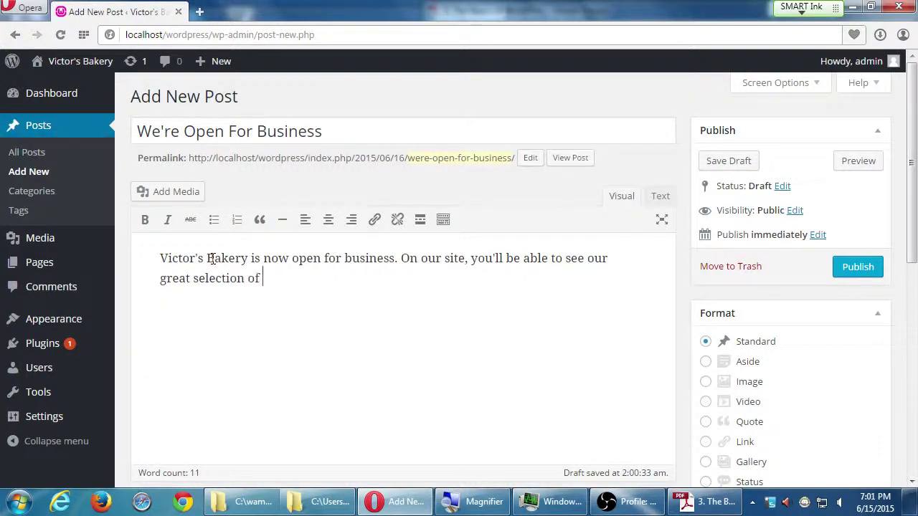
type("cakes, pies, ")
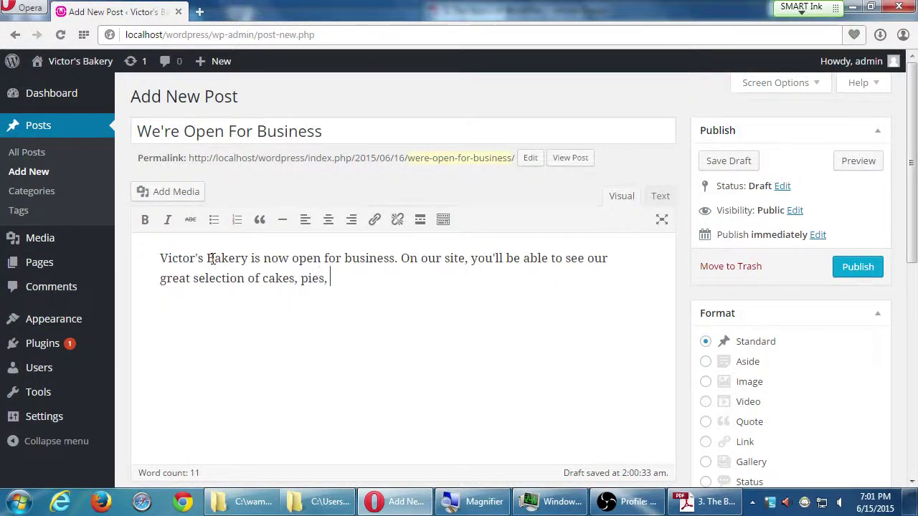
type("cookies, a")
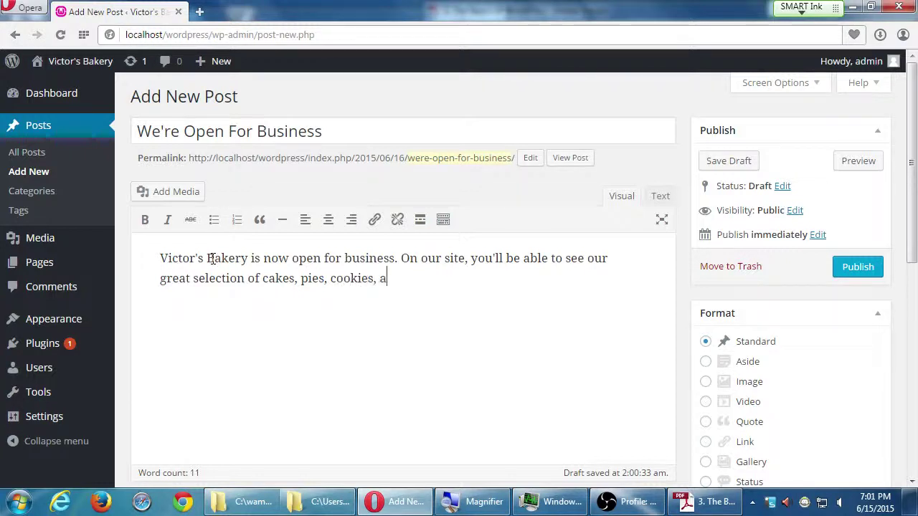
type("nd the rest.")
key("Return")
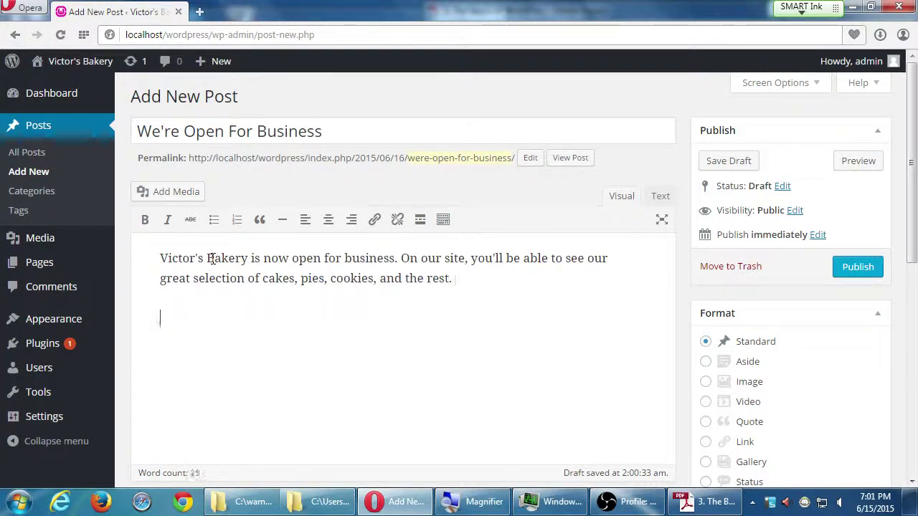
type("You'll be a")
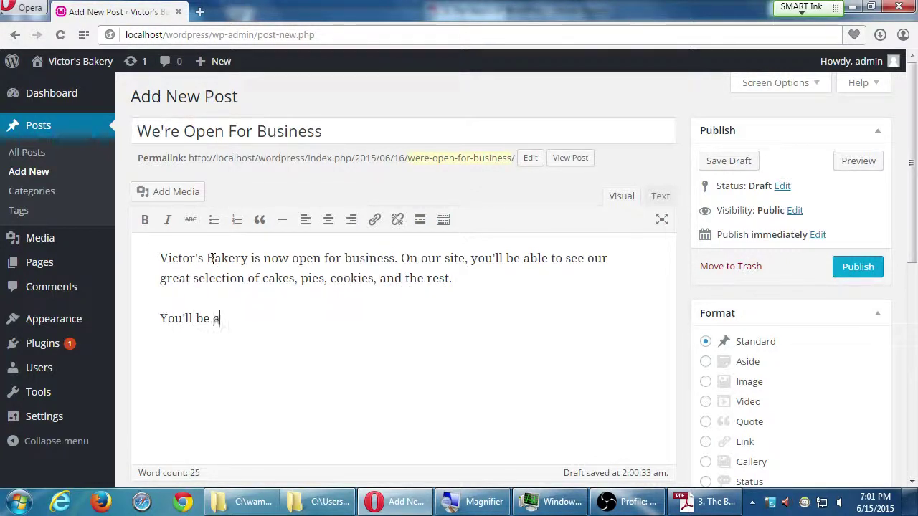
type("ble to buy anything yo")
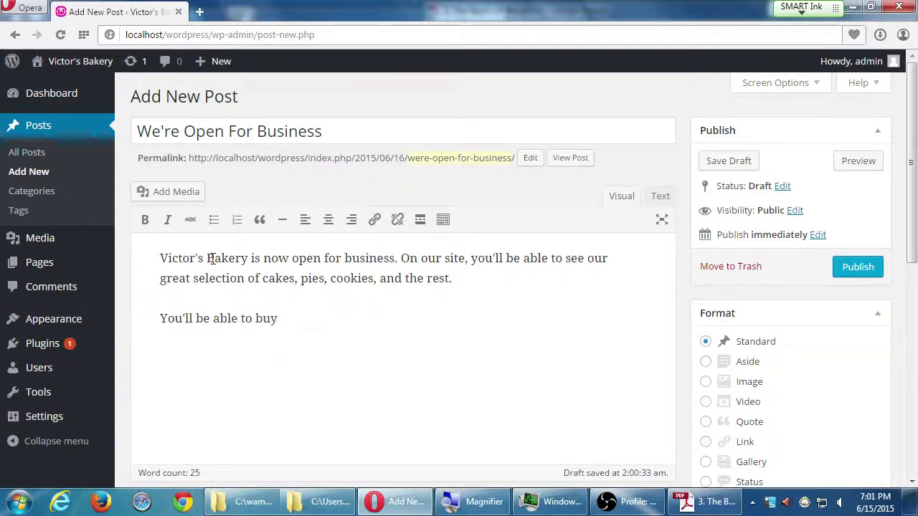
type("u want.")
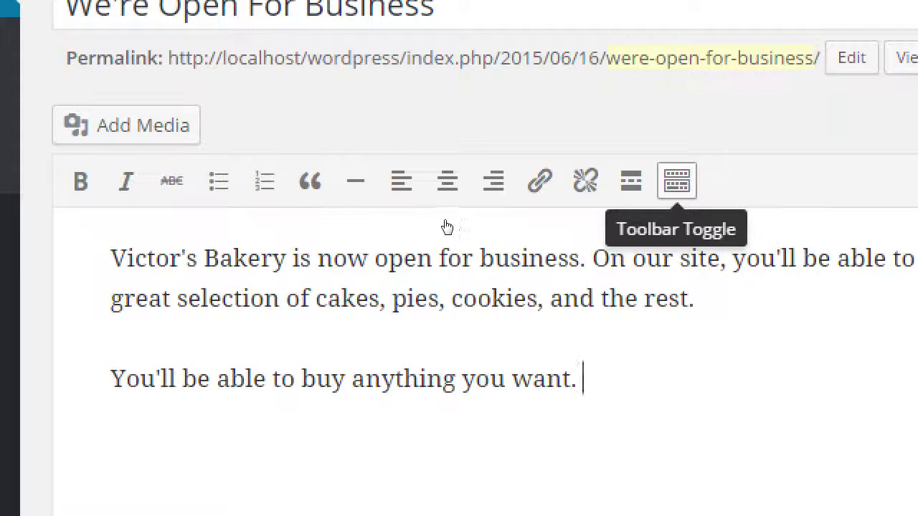
Show the second toolbar row and colour the word 'anything' orange.
key("alt+shift+z")
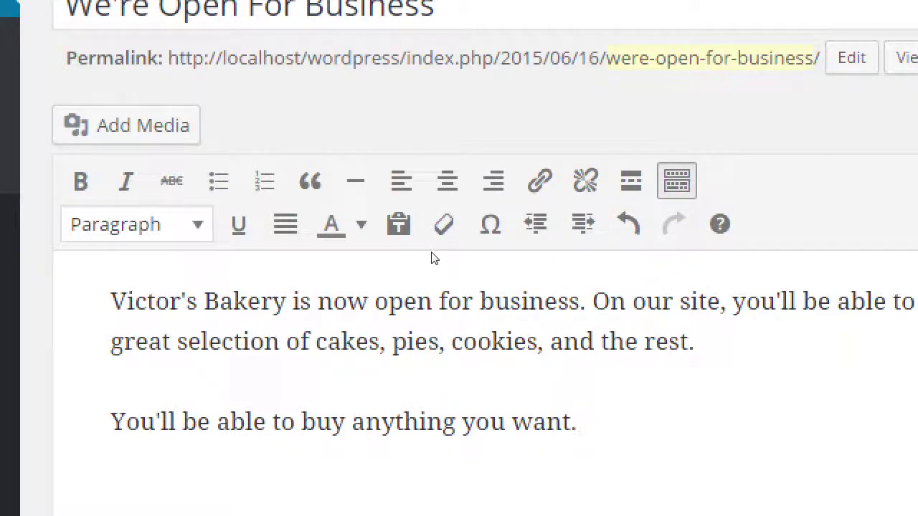
key("ctrl+Left")
key("ctrl+Left")
key("ctrl+Left")
key("ctrl+shift+Right")
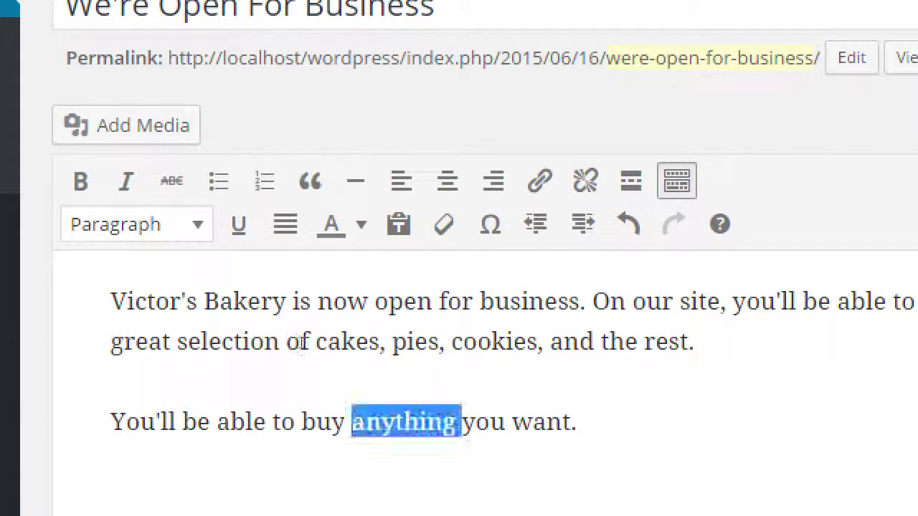
left_click(362, 225)
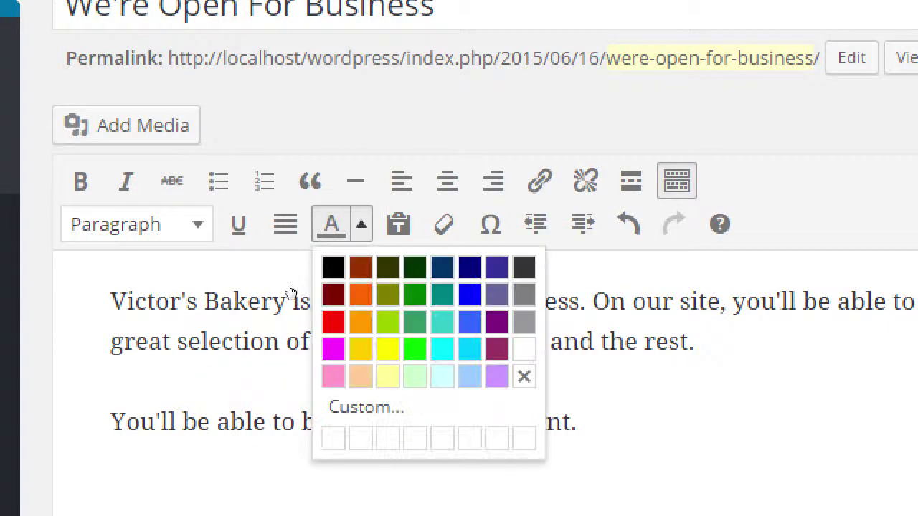
left_click(361, 322)
key("End")
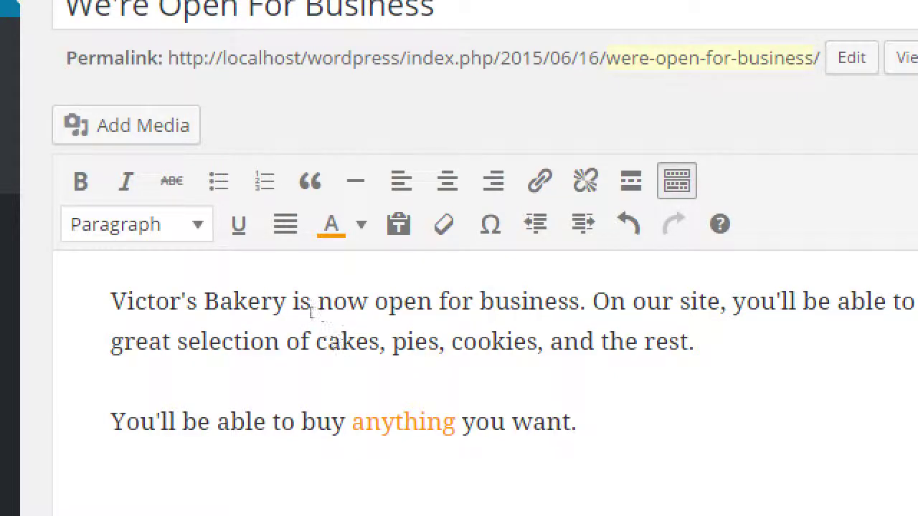
Colour 'cakes' yellow-green, 'pies' green and 'cookies' dark green.
double_click(348, 341)
left_click(361, 224)
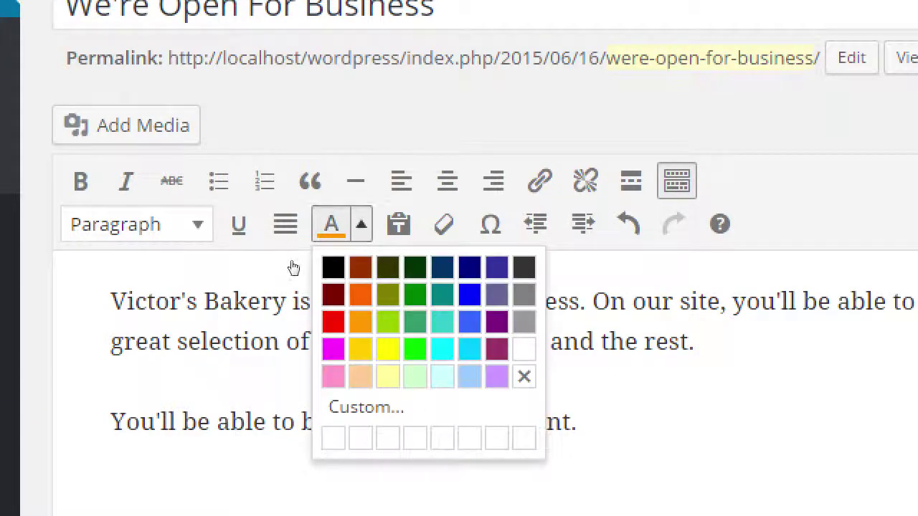
left_click(387, 321)
double_click(416, 342)
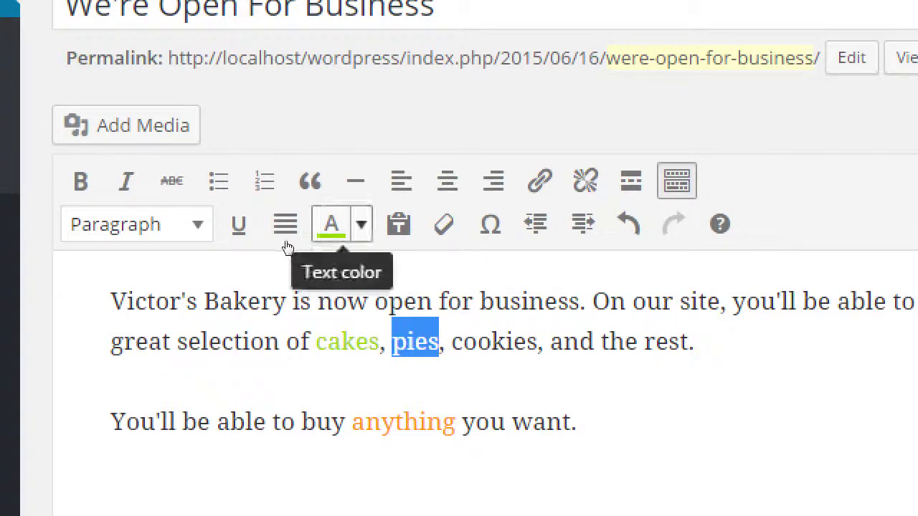
left_click(361, 224)
left_click(415, 294)
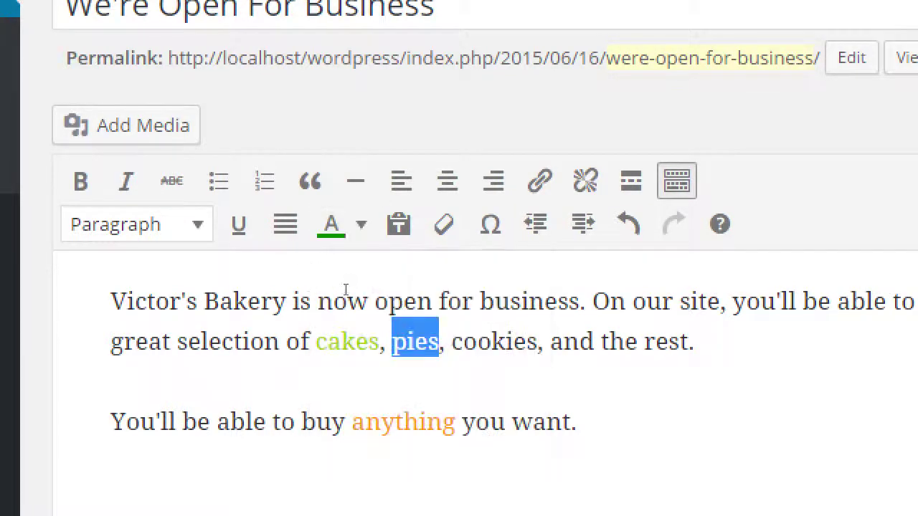
double_click(504, 340)
left_click(362, 224)
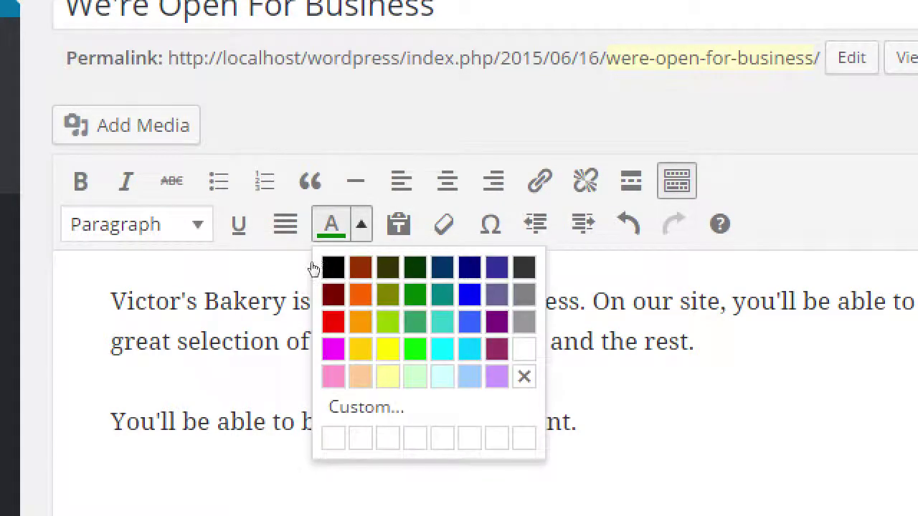
left_click(412, 266)
key("ctrl+End")
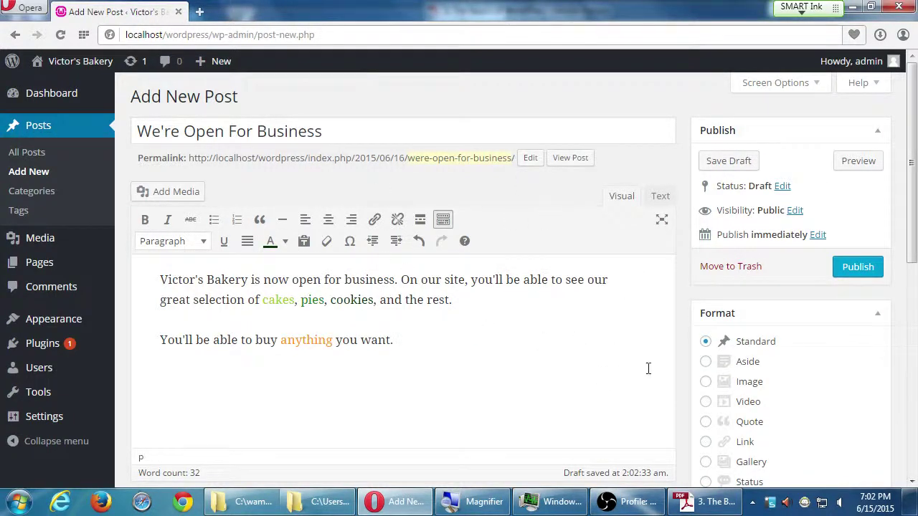
scroll(689, 341, "down", 4)
scroll(685, 345, "down", 2)
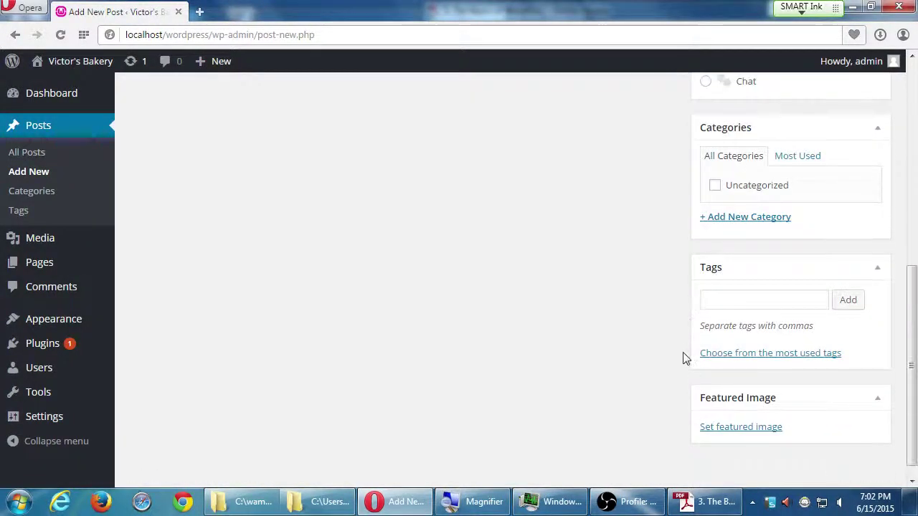
scroll(684, 343, "up", 6)
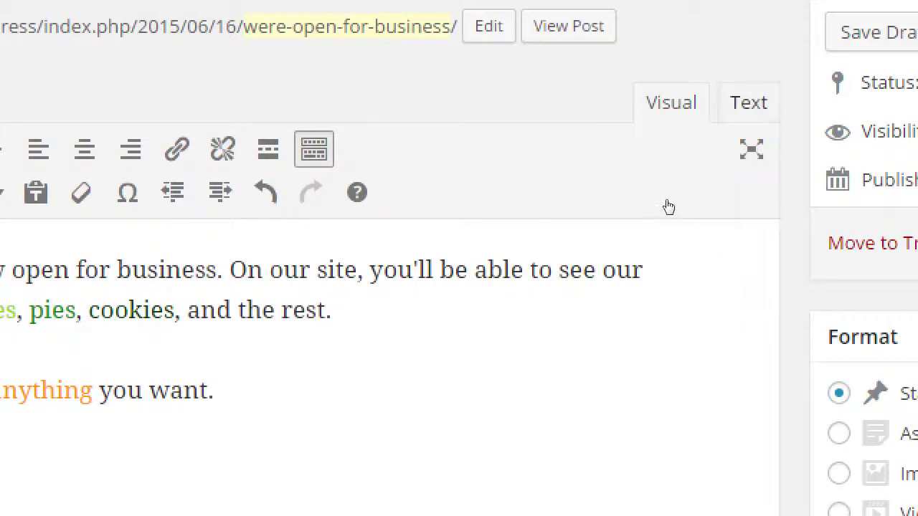
In the Text view, add <div style="background-color: pink;"> before the second paragraph.
left_click(748, 103)
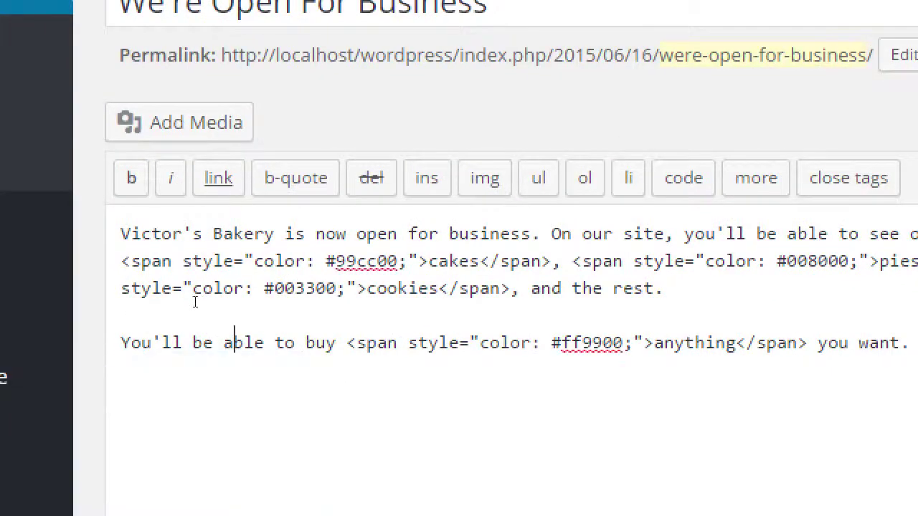
type("<div>")
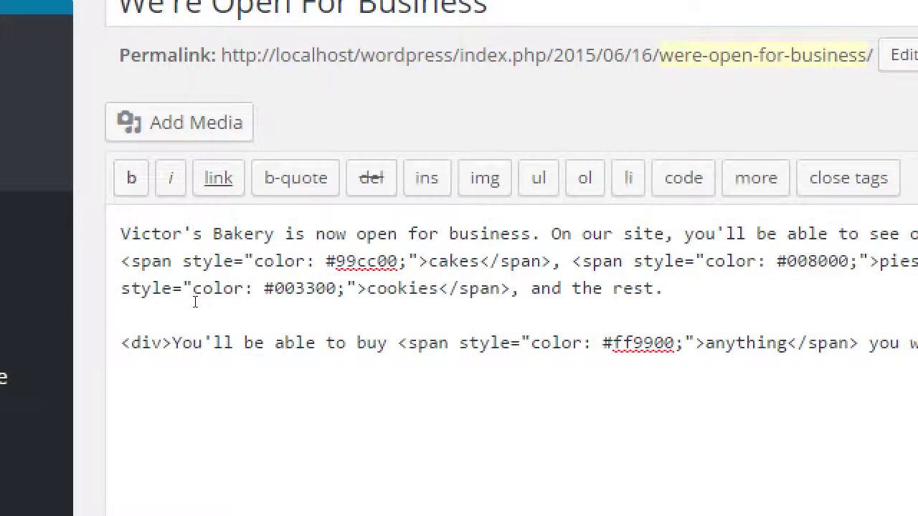
key("Right")
key("Right")
key("Right")
key("Right")
type("style=\"\"")
key("Left")
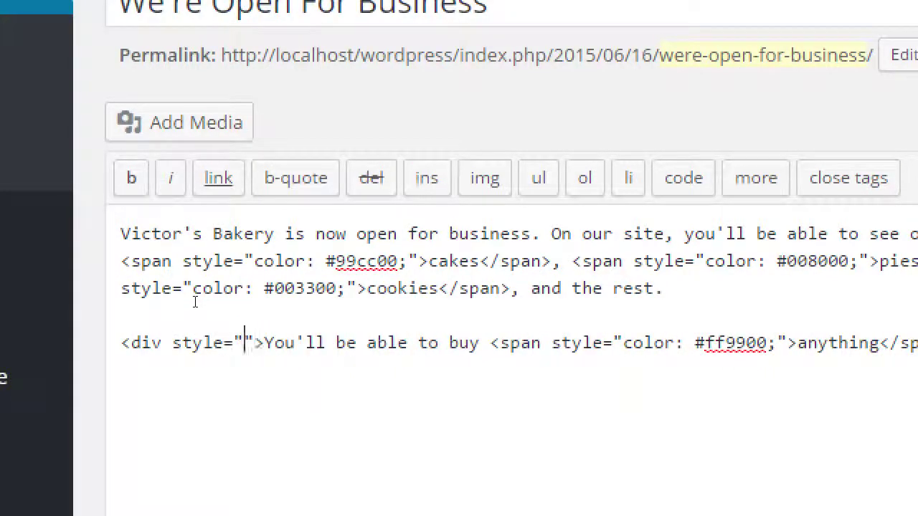
type("background-gro")
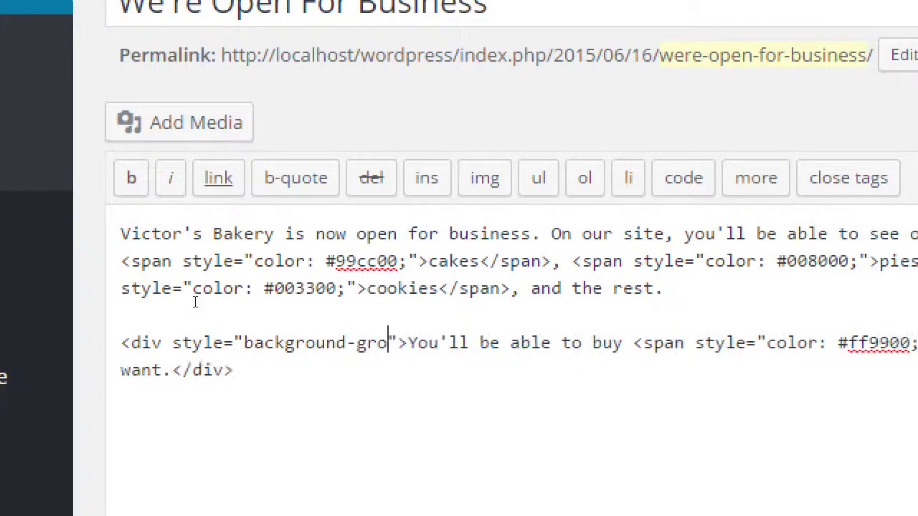
type("und")
key("BackSpace")
key("BackSpace")
key("BackSpace")
key("BackSpace")
key("BackSpace")
key("BackSpace")
type("c")
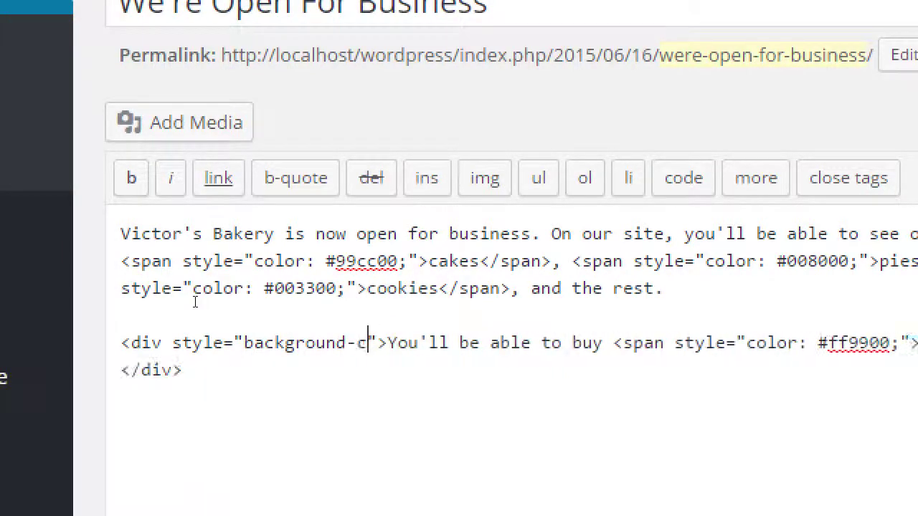
type("olor: pink;")
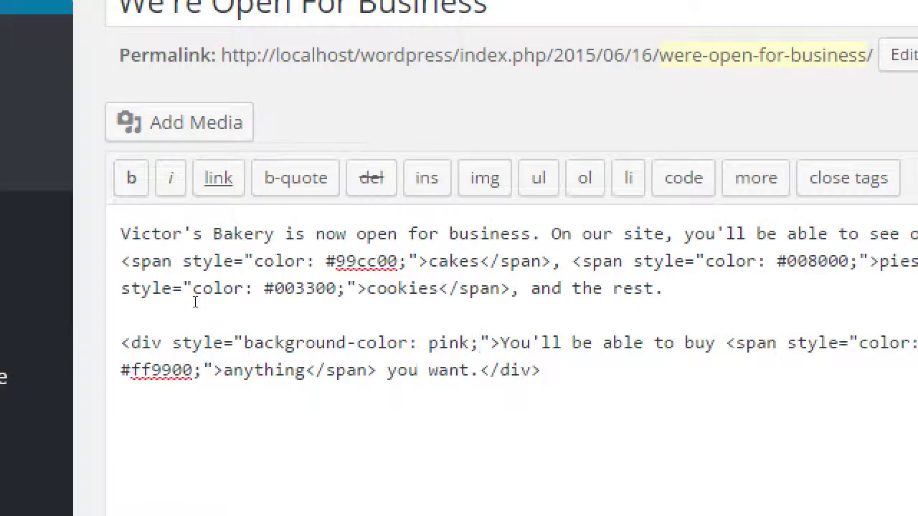
left_click(820, 176)
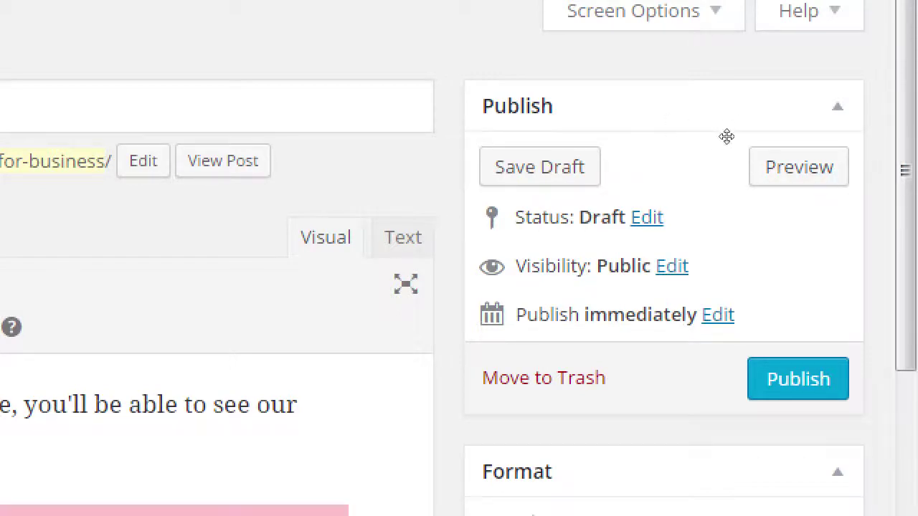
left_click(863, 171)
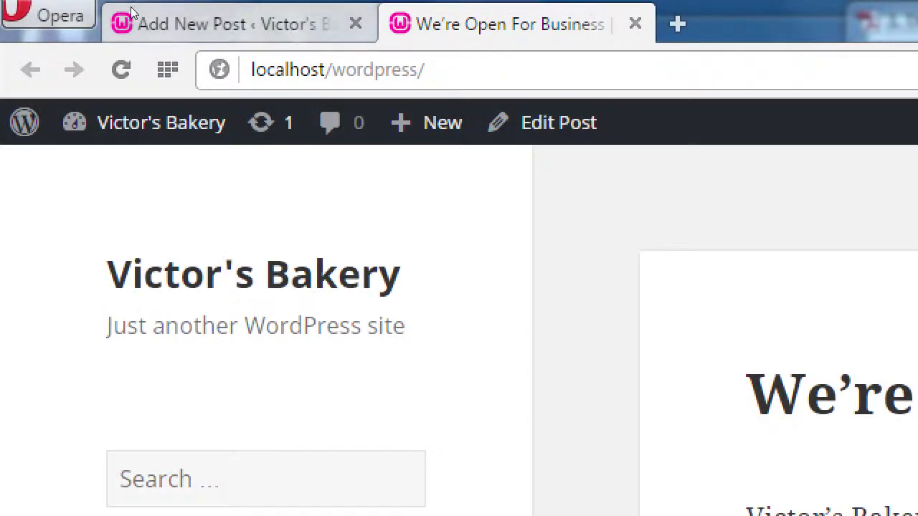
left_click(244, 13)
key("ctrl+Tab")
left_click(244, 13)
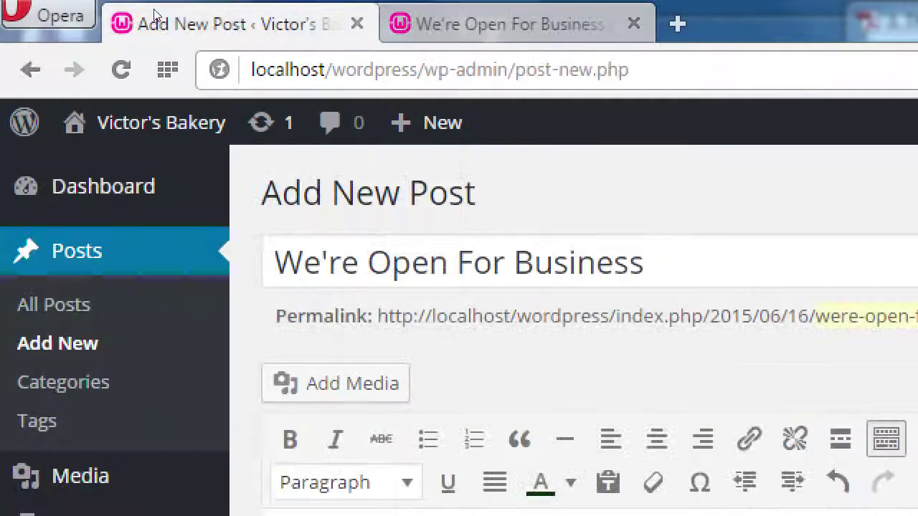
key("ctrl+Tab")
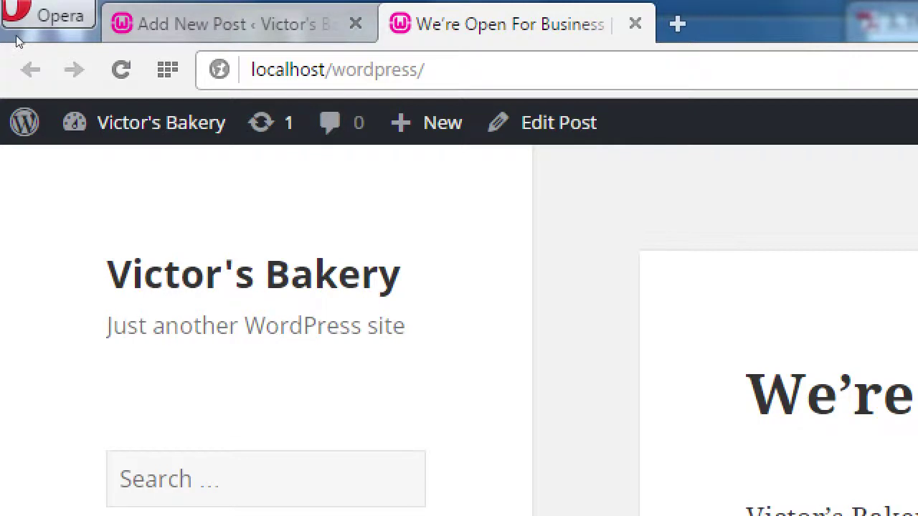
left_click(107, 15)
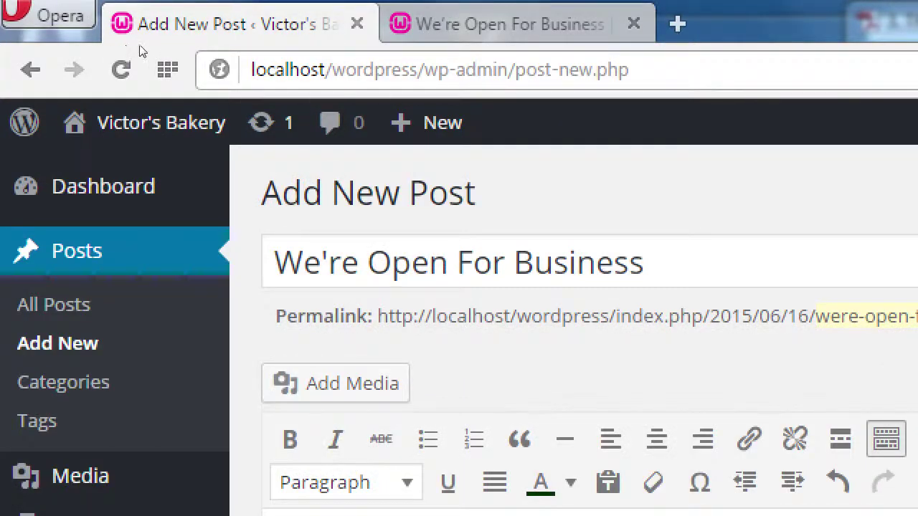
key("ctrl+Tab")
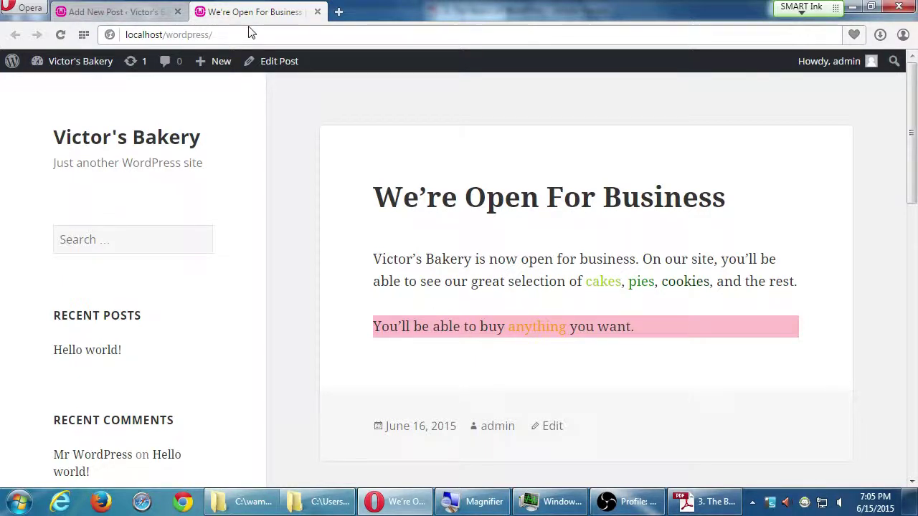
left_click(126, 15)
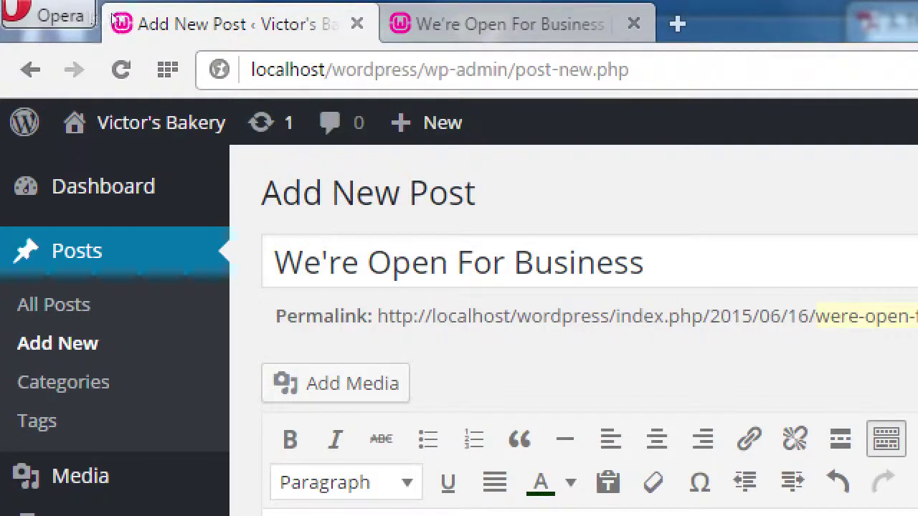
key("ctrl+Tab")
left_click(131, 20)
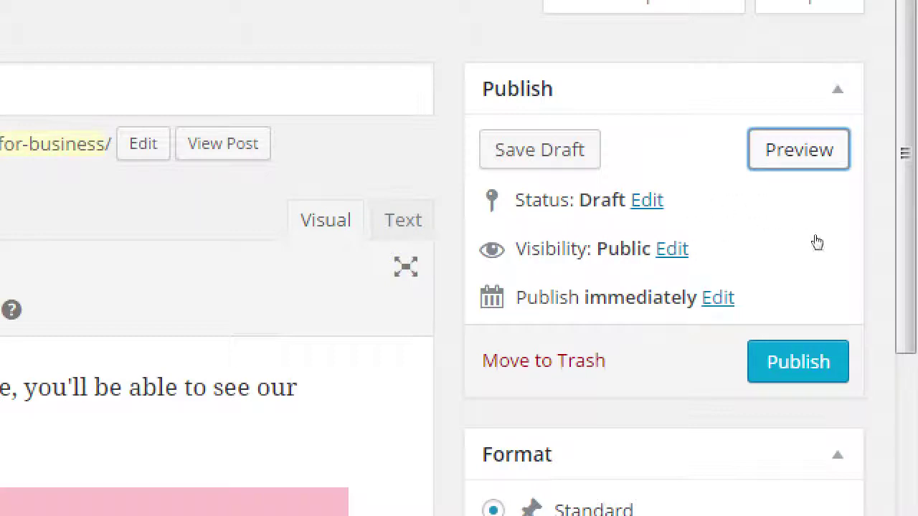
key("Tab")
key("Tab")
key("Tab")
key("Return")
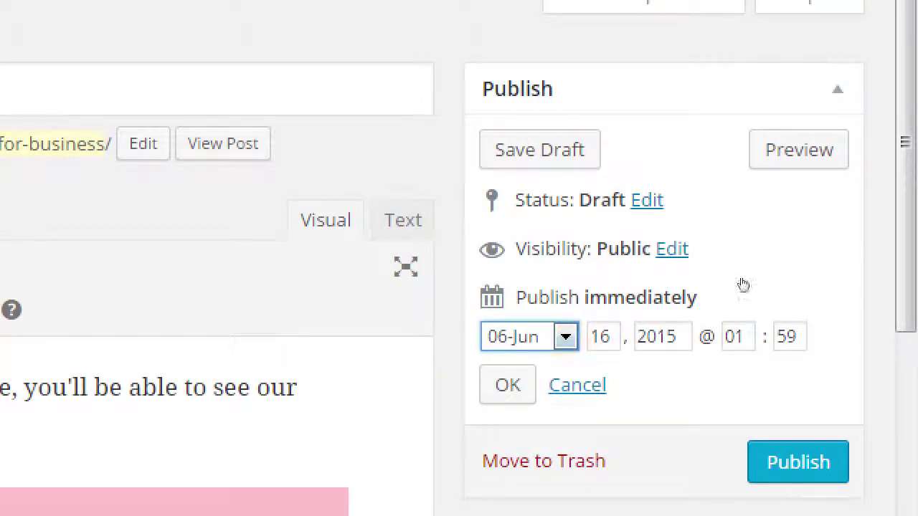
key("Escape")
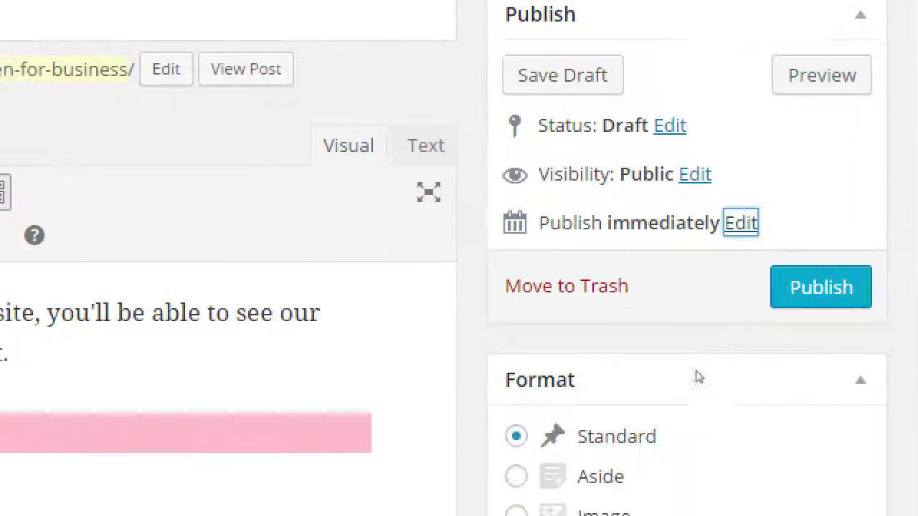
scroll(762, 434, "down", 1)
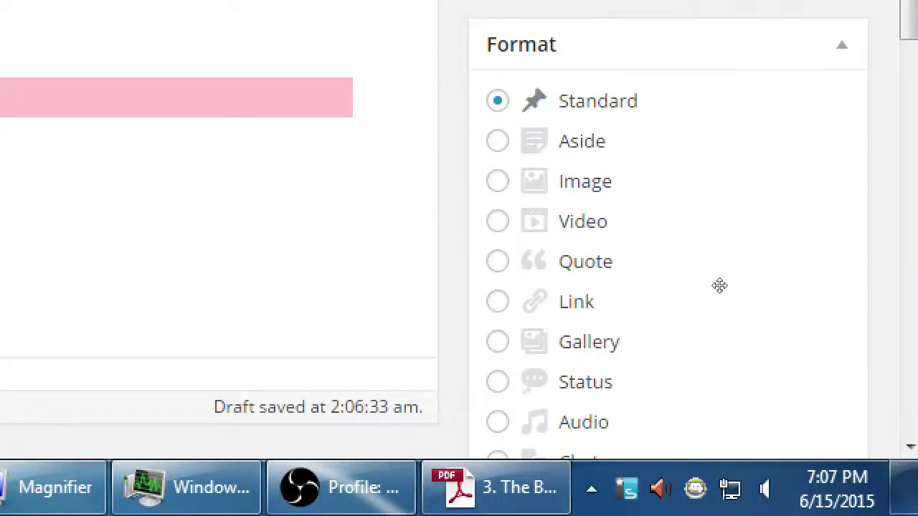
scroll(756, 320, "down", 2)
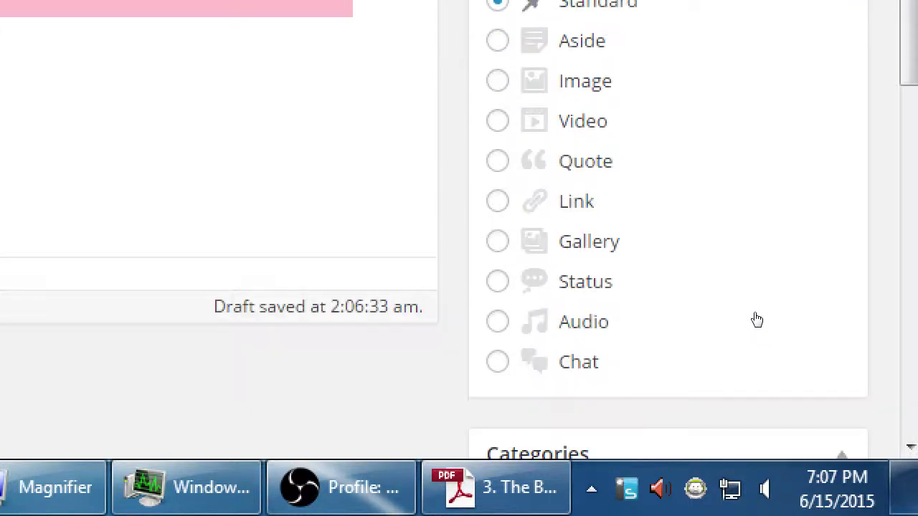
scroll(756, 320, "up", 1)
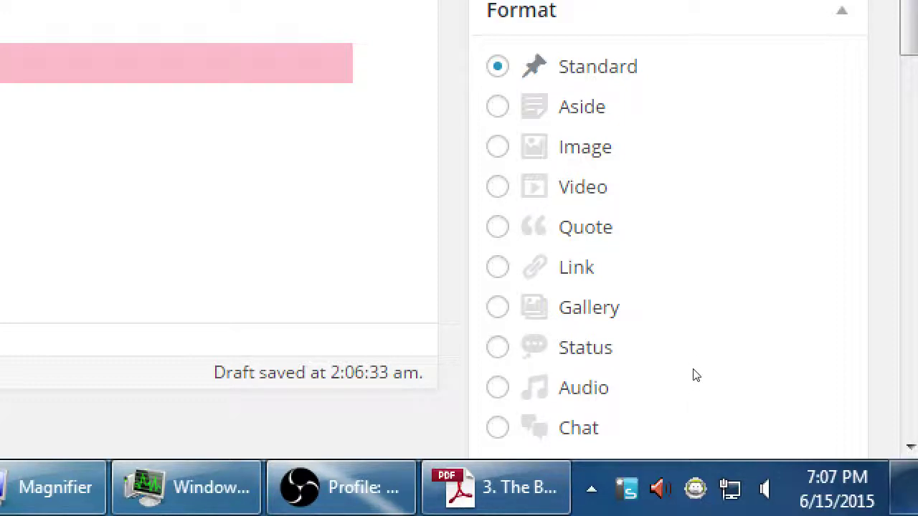
key("Down")
key("Down")
key("Down")
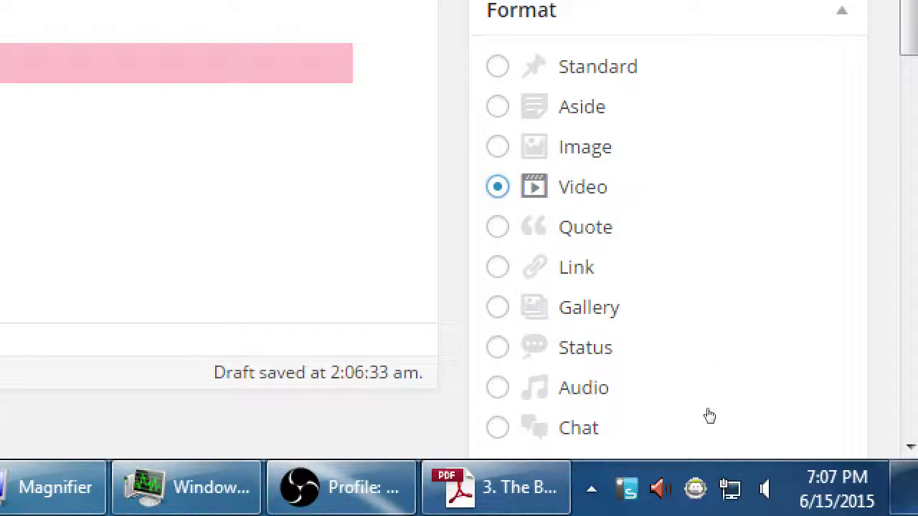
key("Down")
key("Down")
key("Down")
key("Down")
key("Down")
key("Down")
key("Down")
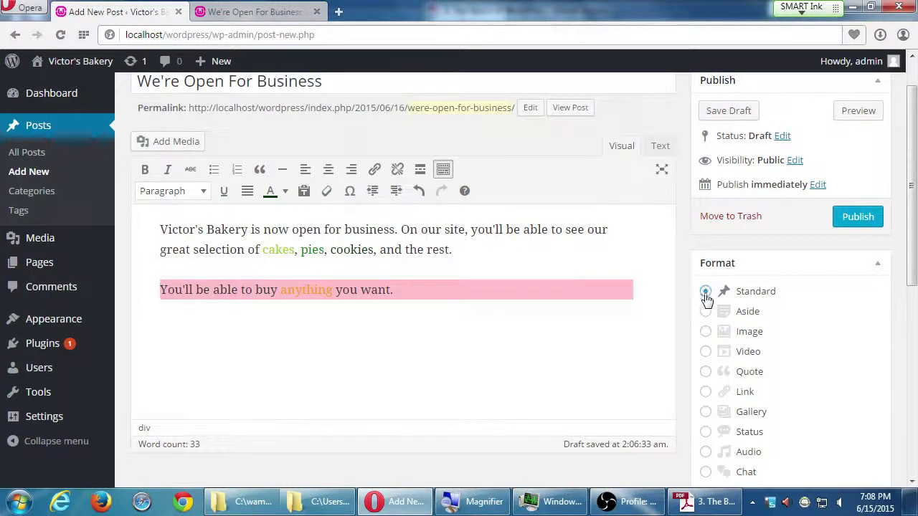
left_click(707, 352)
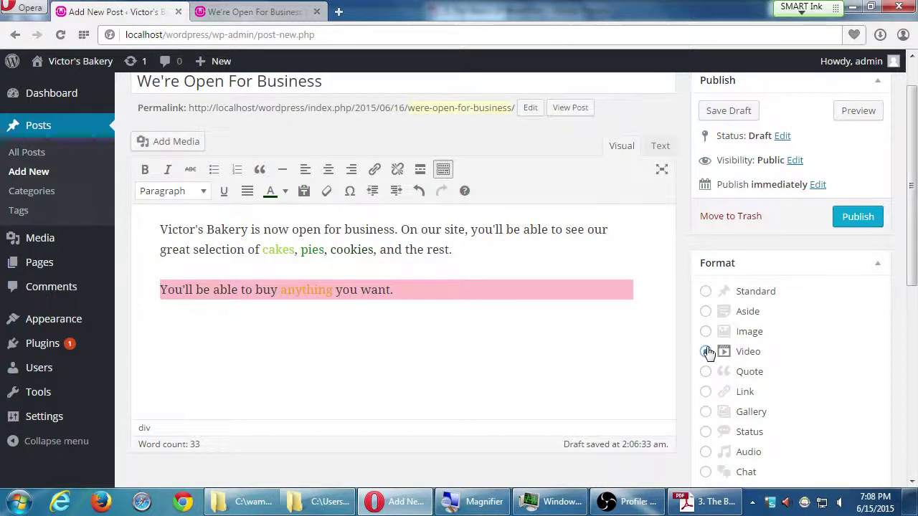
left_click(706, 292)
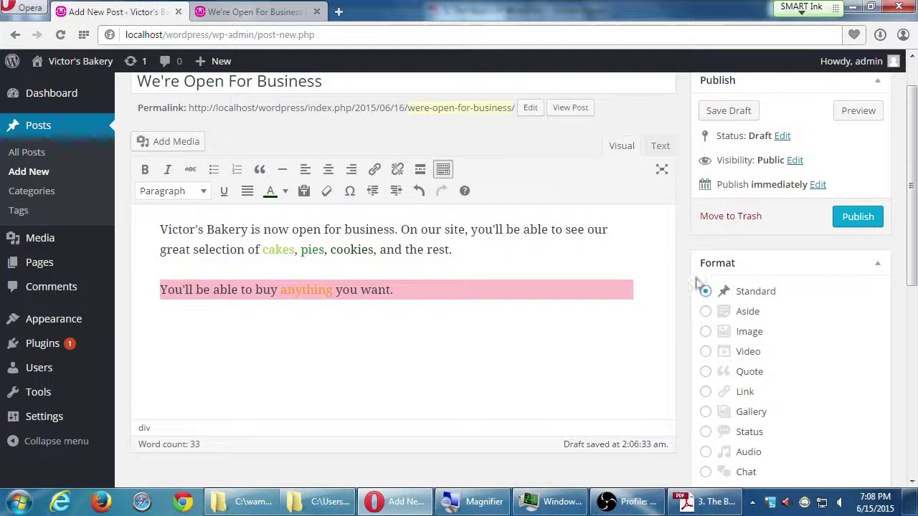
scroll(681, 260, "down", 4)
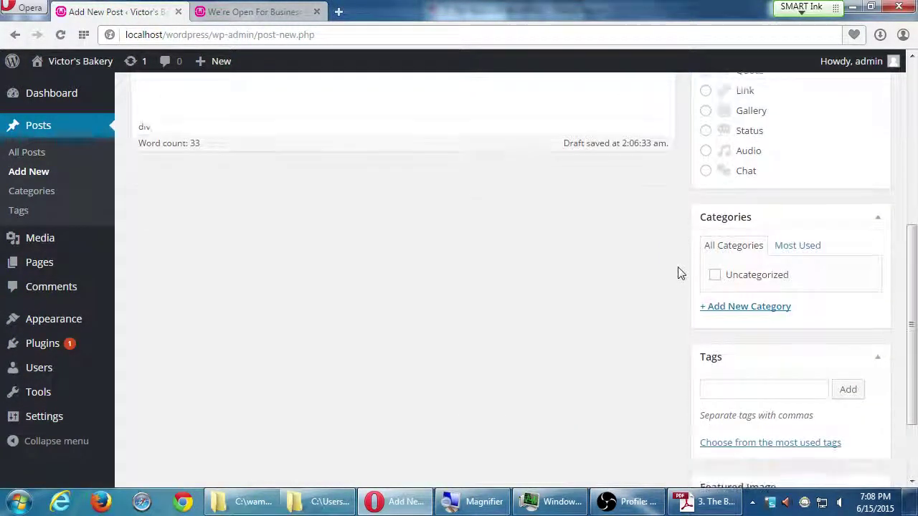
scroll(679, 272, "up", 3)
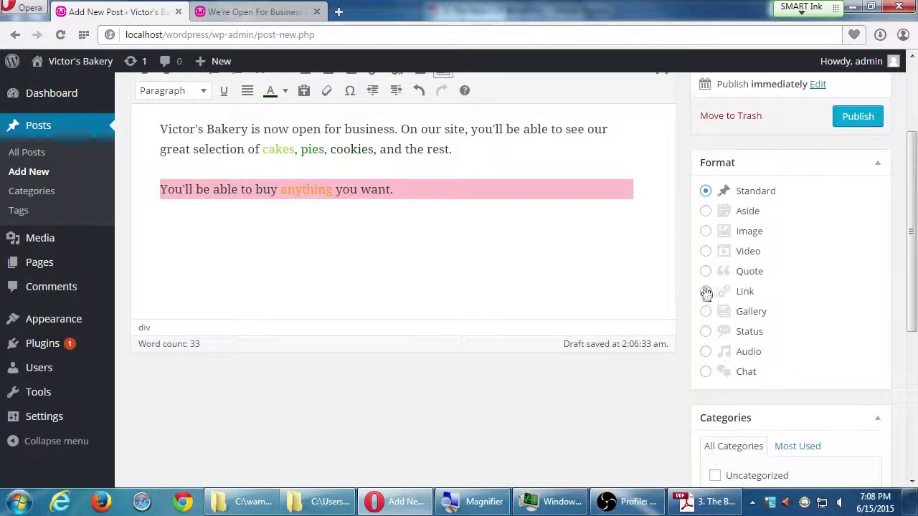
scroll(667, 343, "down", 3)
scroll(649, 330, "up", 3)
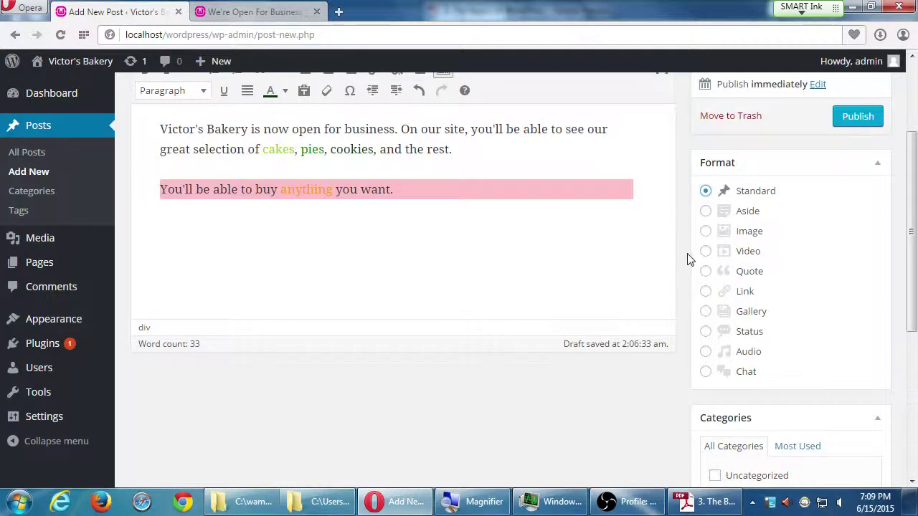
scroll(685, 262, "down", 3)
scroll(677, 266, "down", 1)
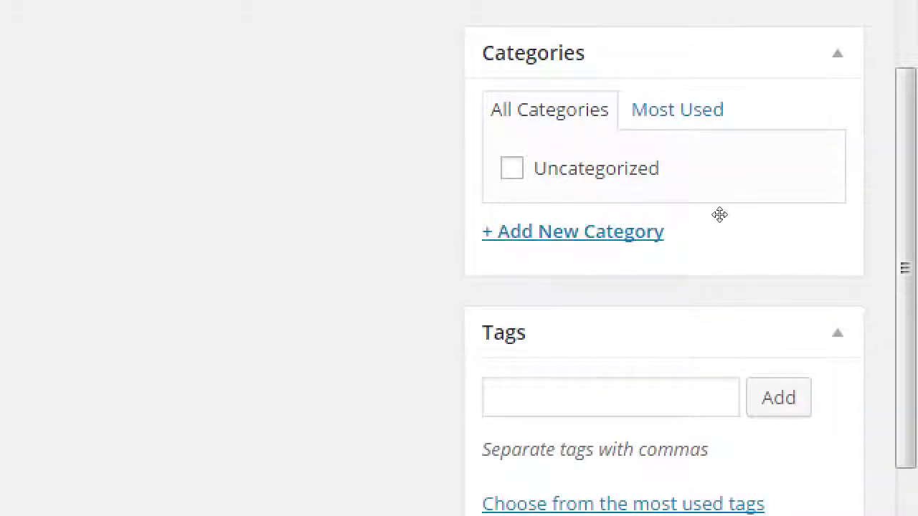
scroll(756, 256, "down", 1)
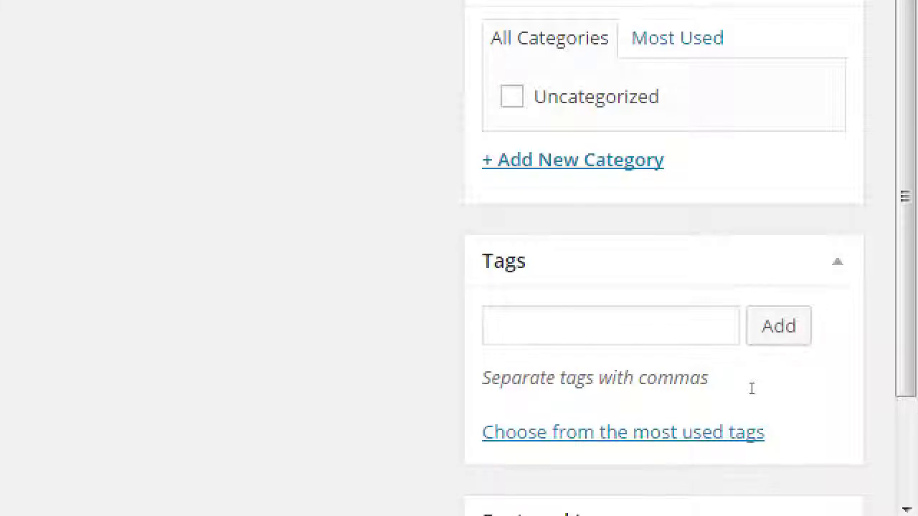
key("super+minus")
scroll(596, 371, "down", 3)
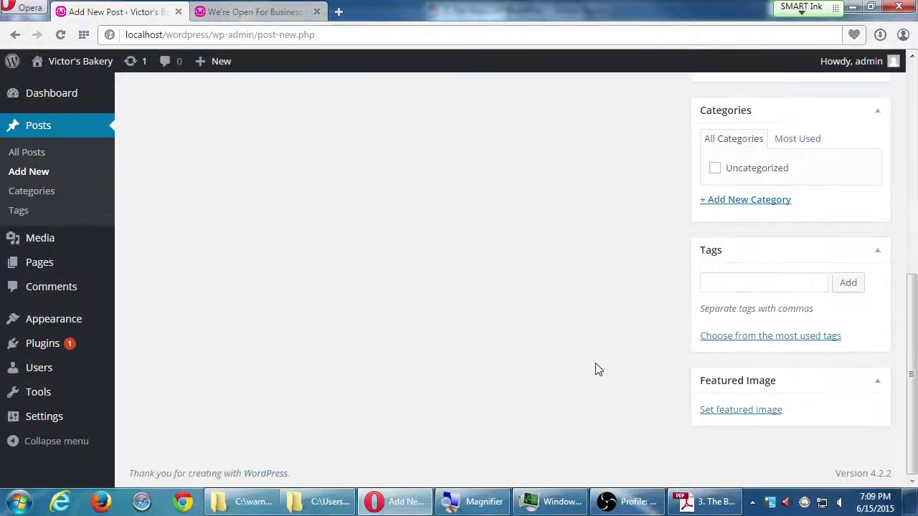
scroll(599, 369, "up", 1)
scroll(601, 366, "down", 1)
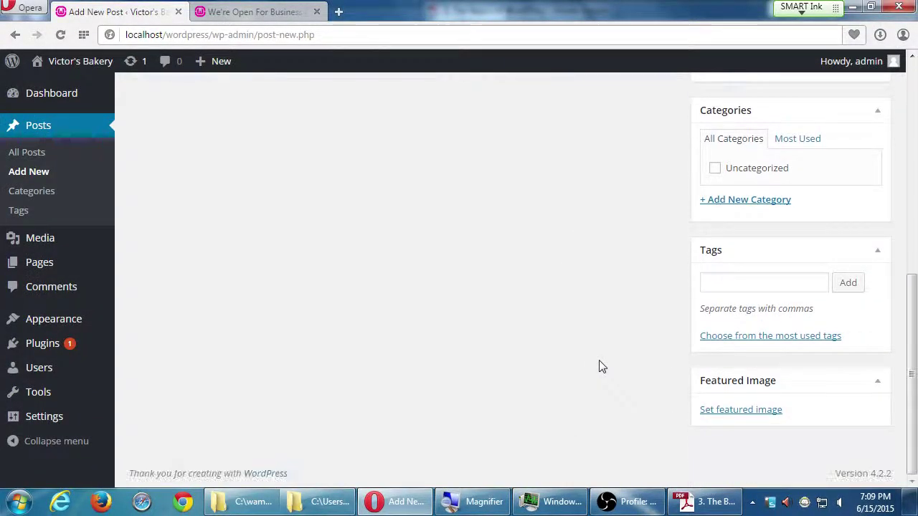
scroll(598, 367, "up", 2)
scroll(599, 366, "down", 2)
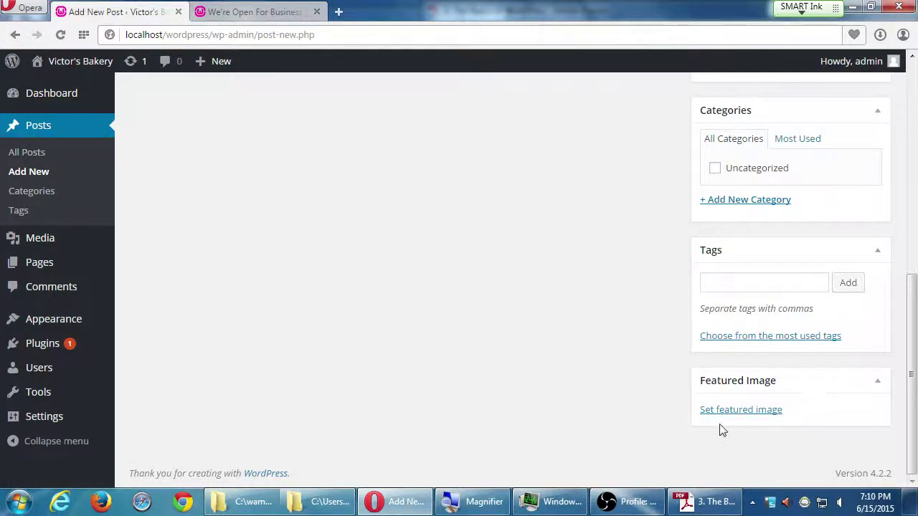
Turn on the Excerpt, Send Trackbacks, Custom Fields, Discussion, Slug and Author boxes in Screen Options.
scroll(437, 260, "up", 10)
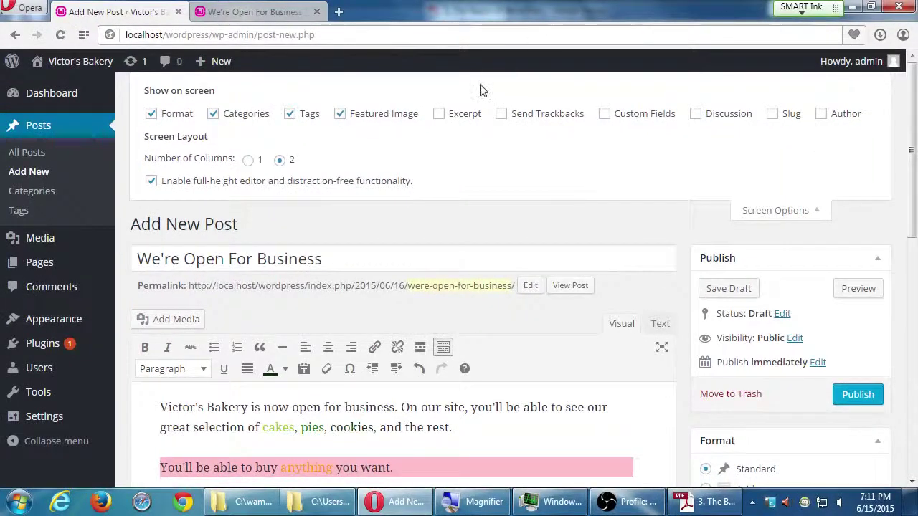
left_click(439, 113)
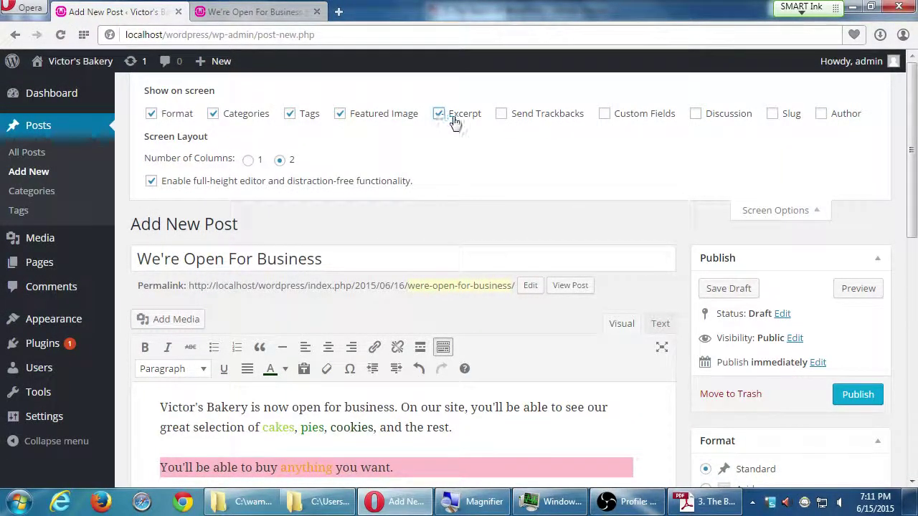
left_click(499, 117)
left_click(604, 115)
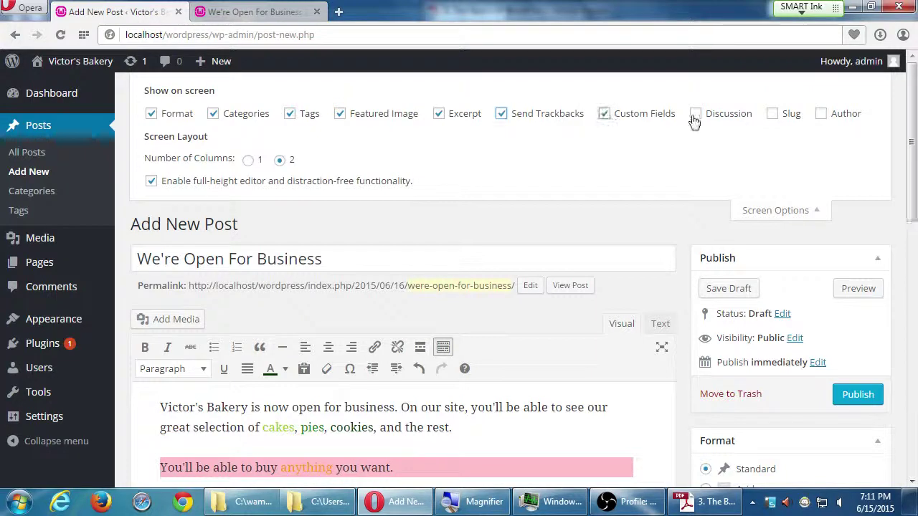
left_click(696, 115)
left_click(773, 115)
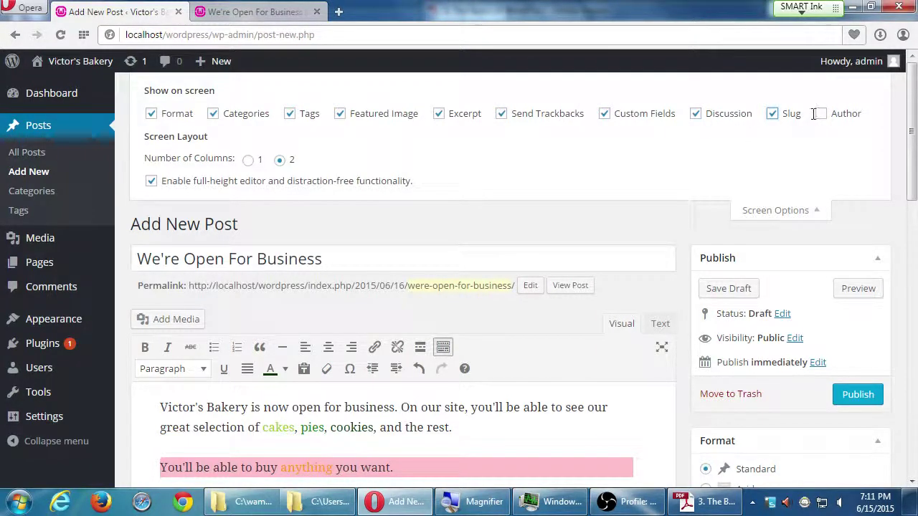
left_click(822, 114)
Scroll below the editor to the Excerpt, Send Trackbacks and Categories boxes.
scroll(667, 287, "down", 5)
scroll(656, 307, "down", 8)
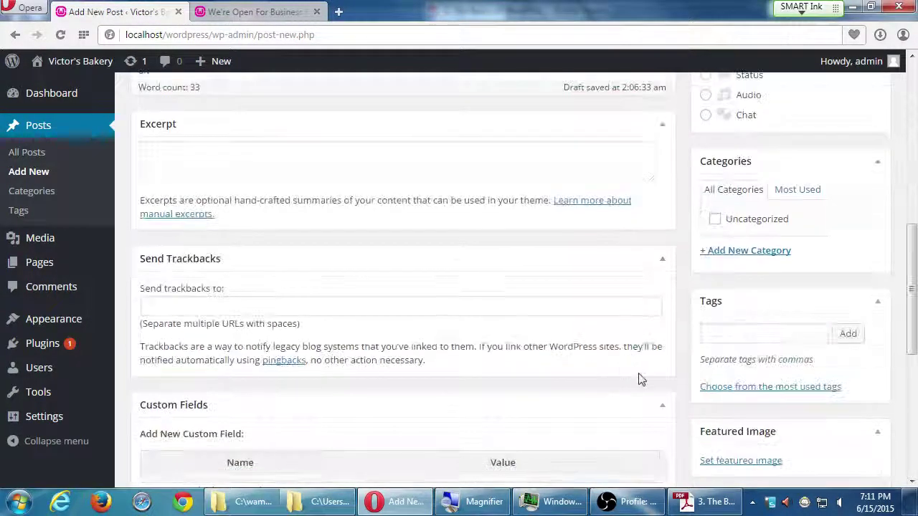
scroll(653, 375, "up", 2)
scroll(660, 355, "up", 15)
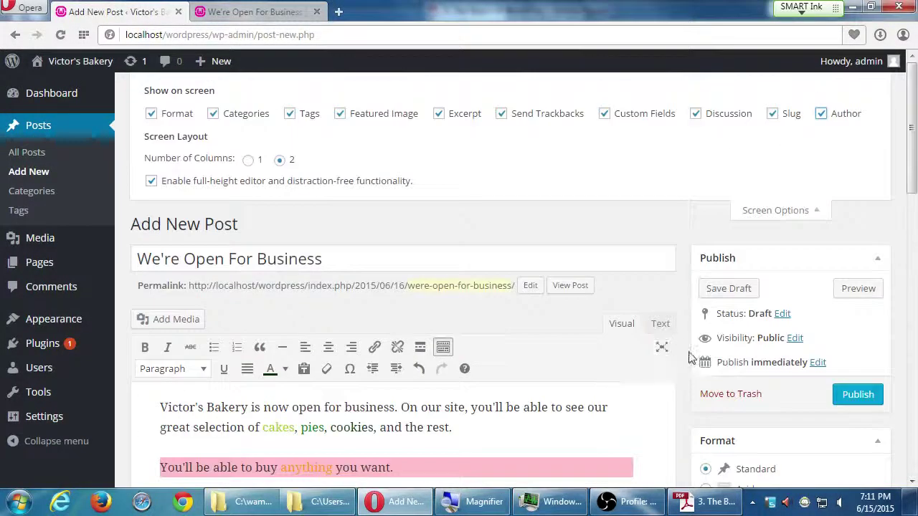
scroll(700, 350, "down", 1)
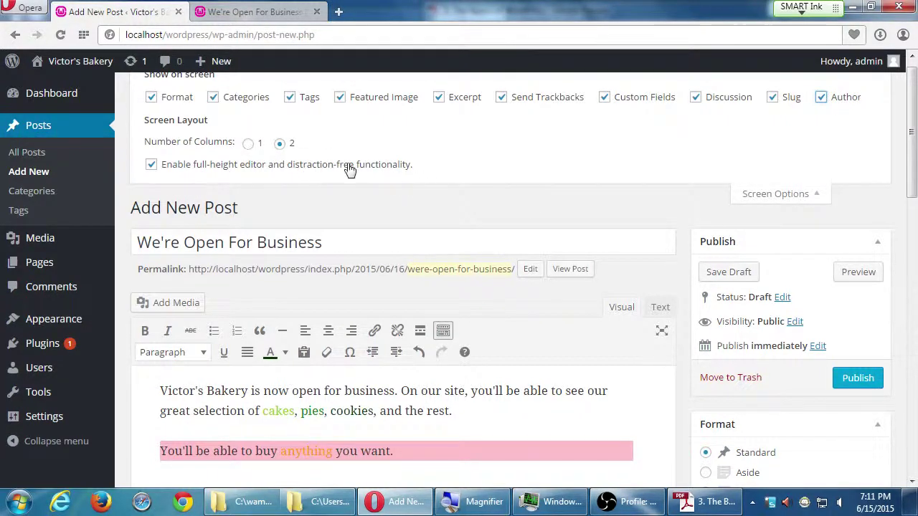
scroll(739, 337, "down", 1)
scroll(746, 348, "down", 4)
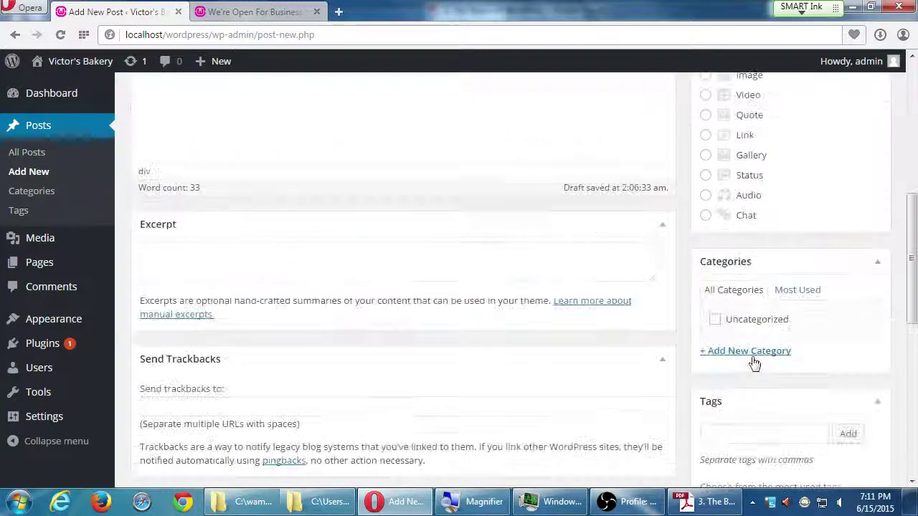
scroll(752, 363, "down", 1)
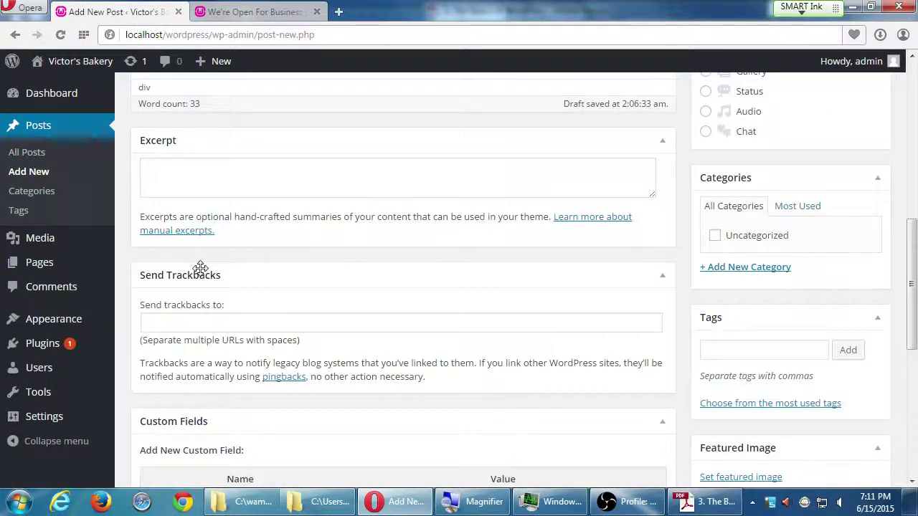
Enter '[testing the excerpt option]' in the post's Excerpt box.
key("super+plus")
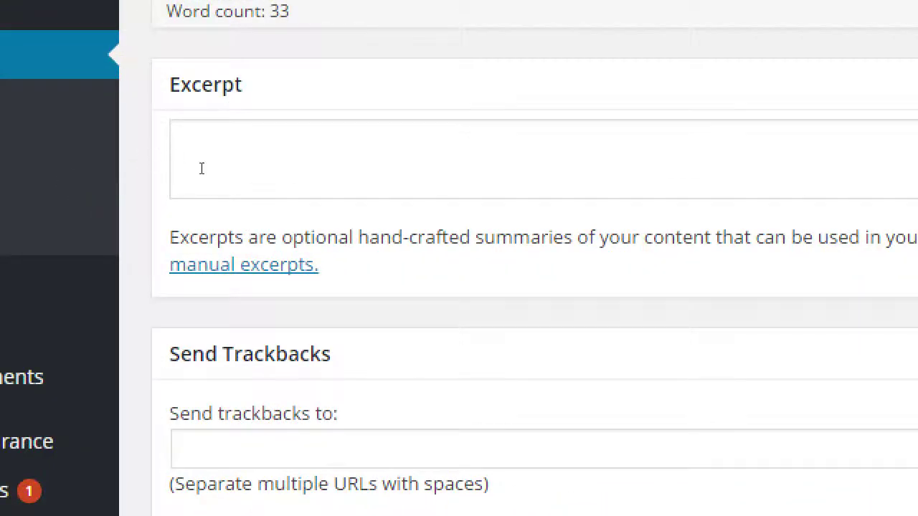
left_click(204, 167)
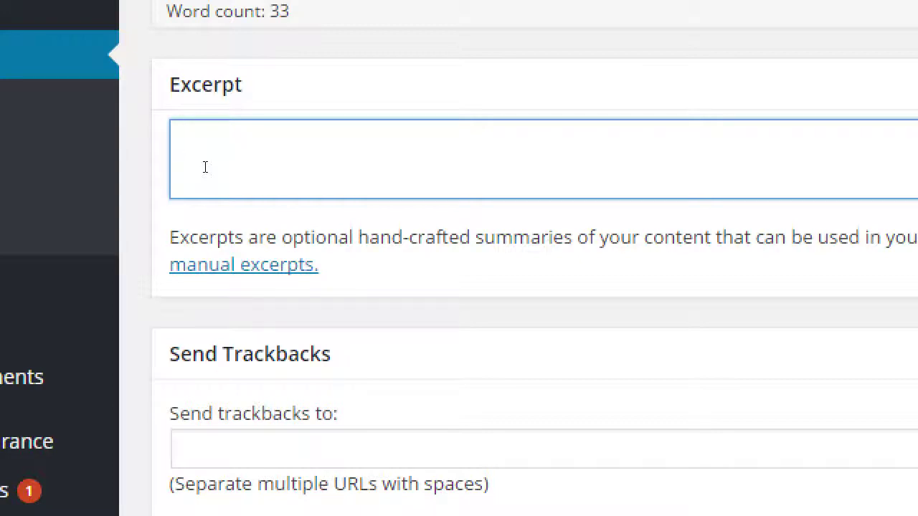
type("[testing the excerpt ")
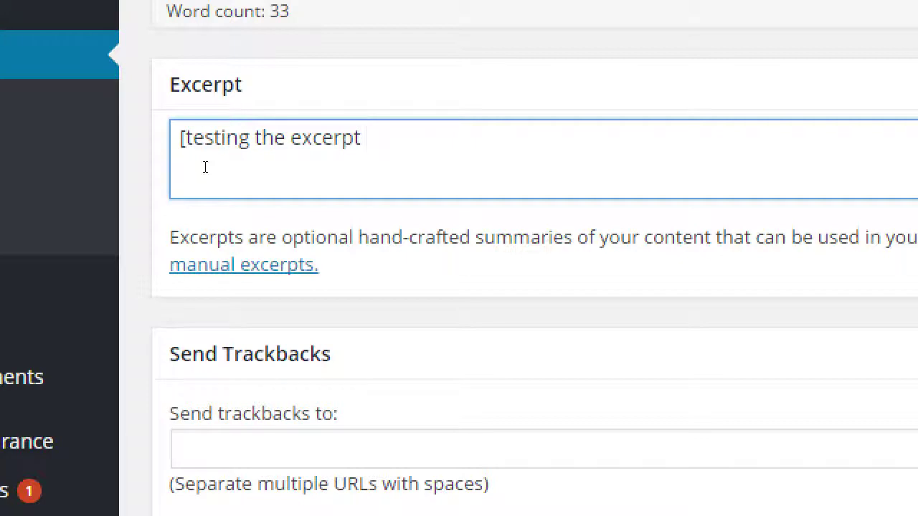
type("option]")
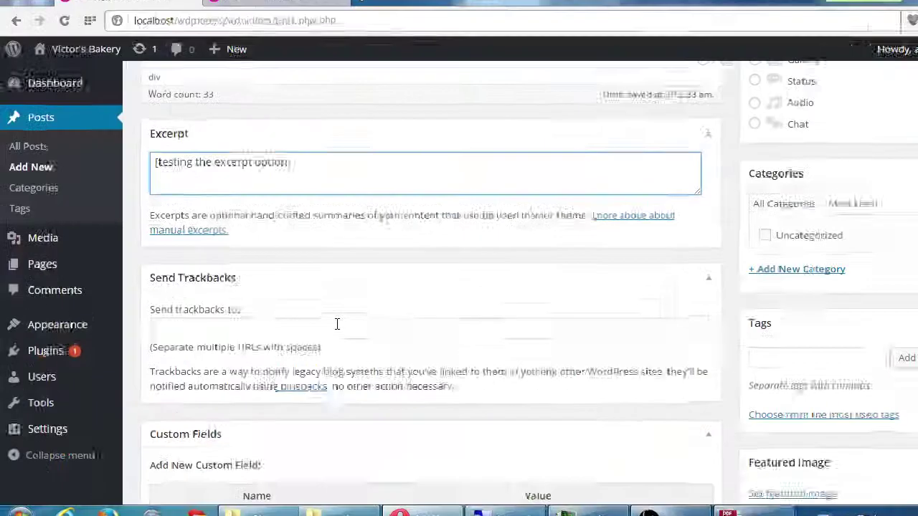
scroll(423, 309, "down", 4)
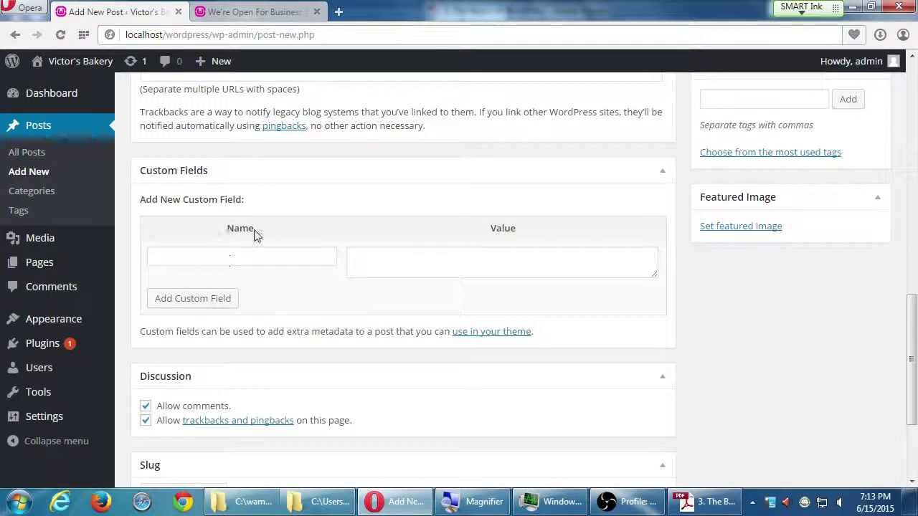
scroll(324, 262, "down", 1)
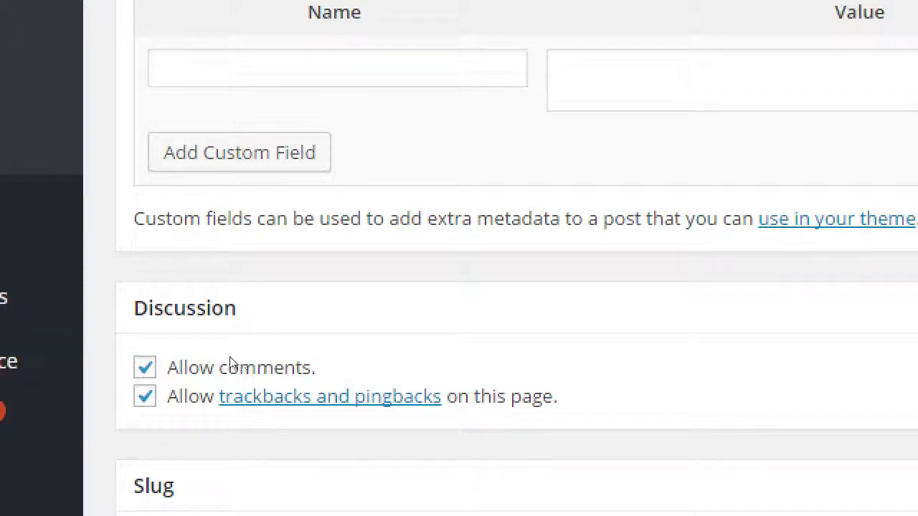
key("space")
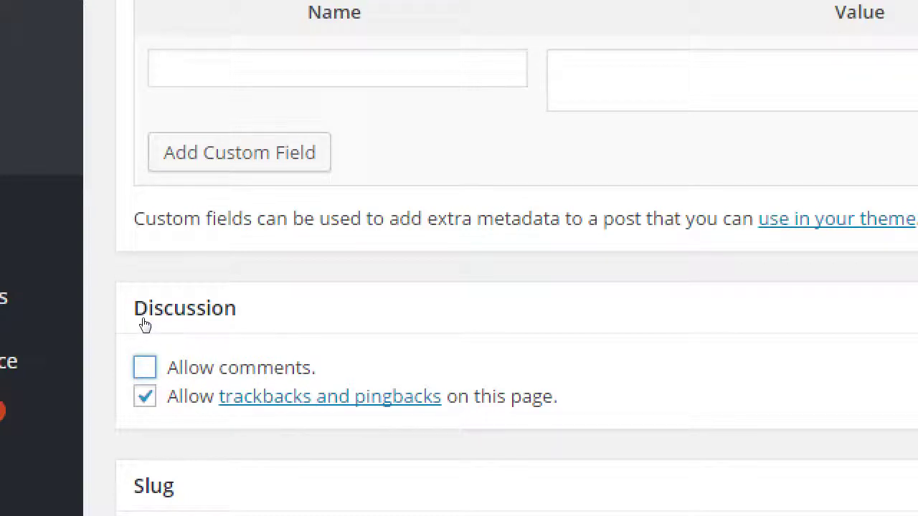
key("space")
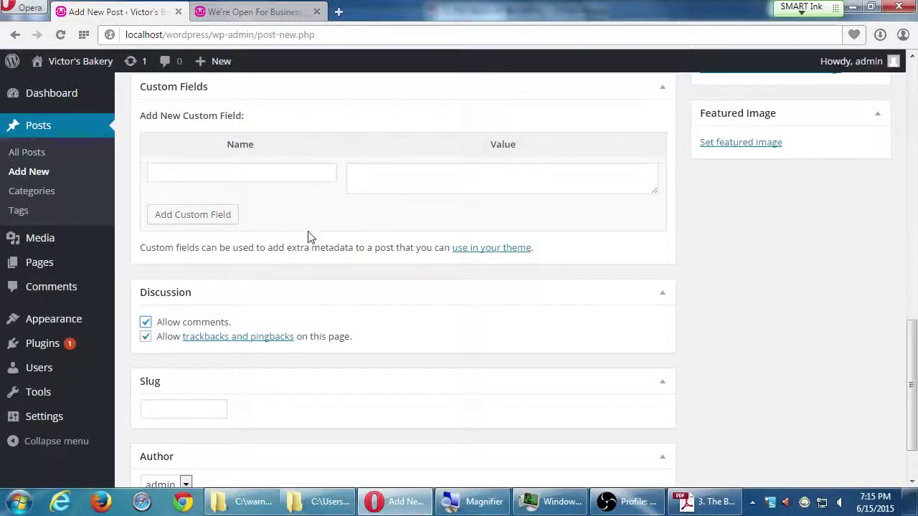
scroll(309, 236, "down", 2)
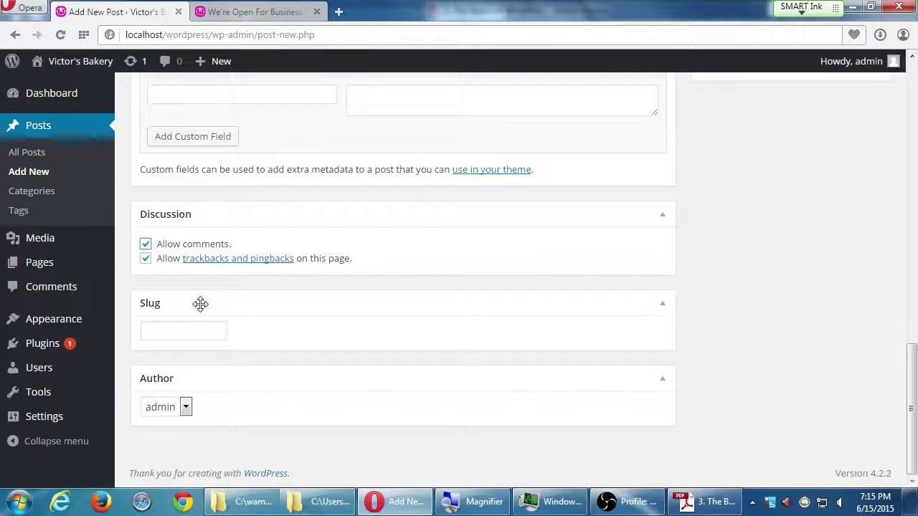
left_click(186, 408)
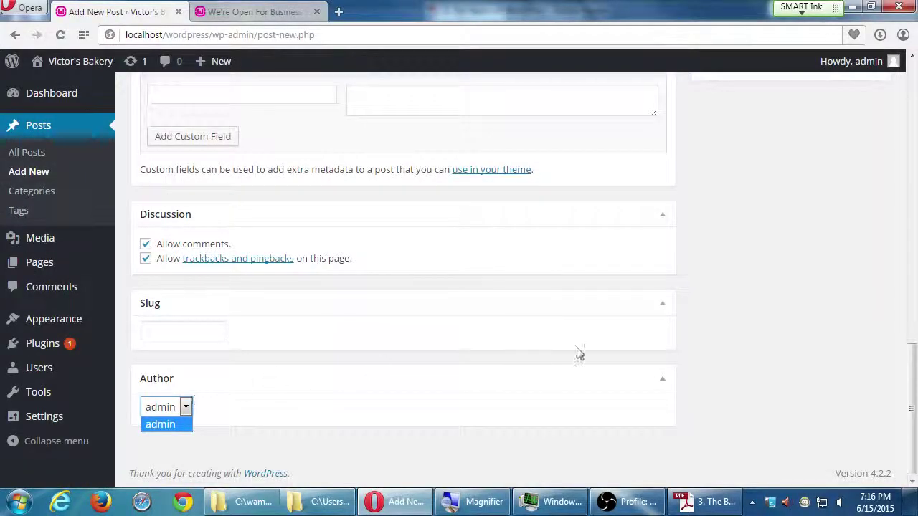
left_click(717, 285)
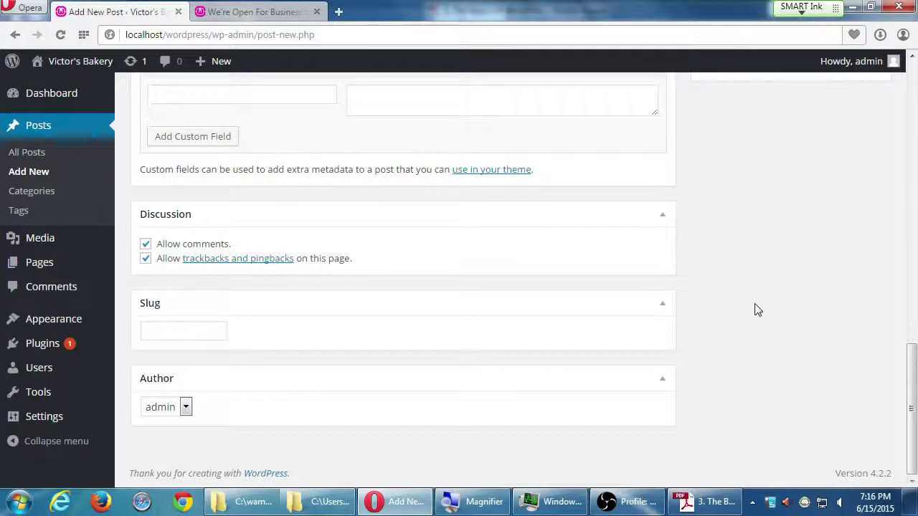
scroll(756, 334, "up", 15)
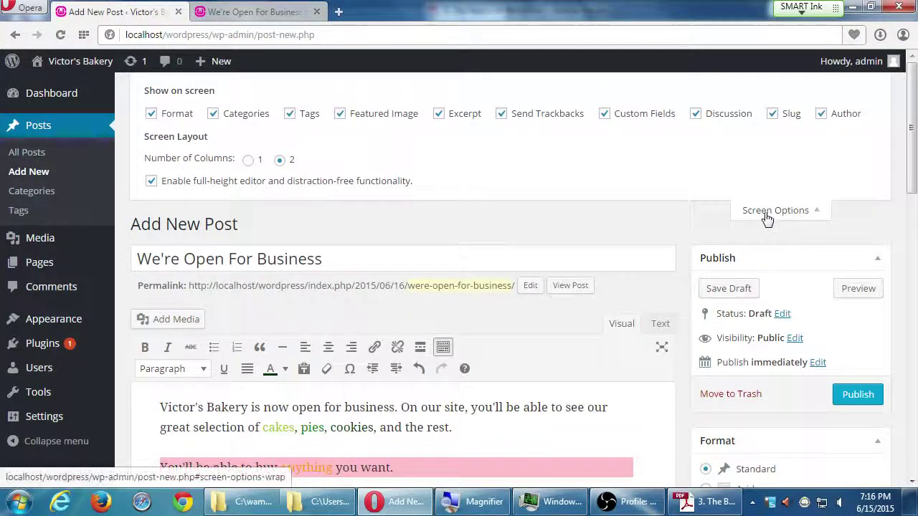
Collapse Screen Options and publish 'We're Open For Business' from the Publish box.
left_click(767, 212)
scroll(733, 393, "down", 15)
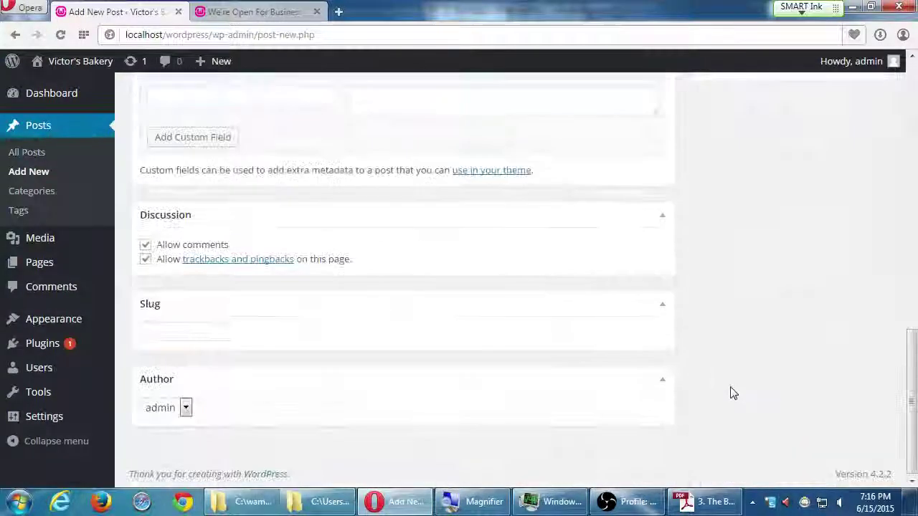
scroll(730, 392, "up", 15)
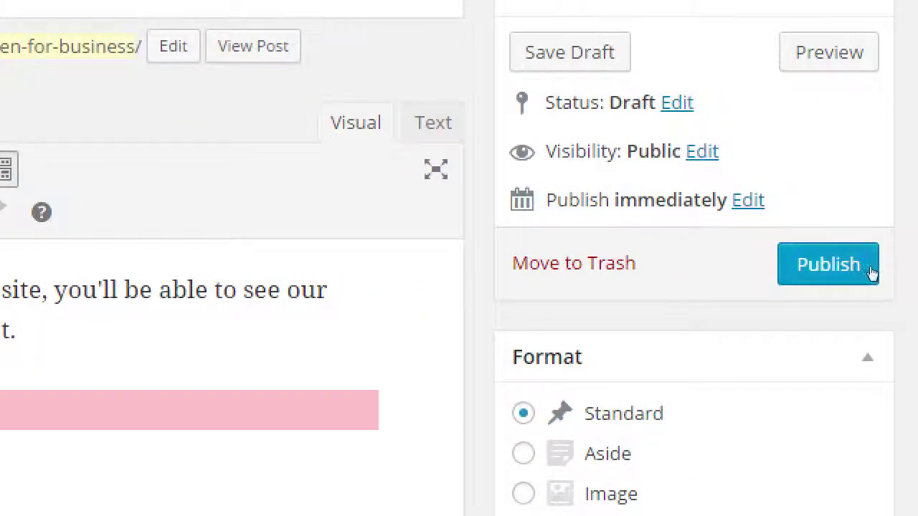
left_click(871, 271)
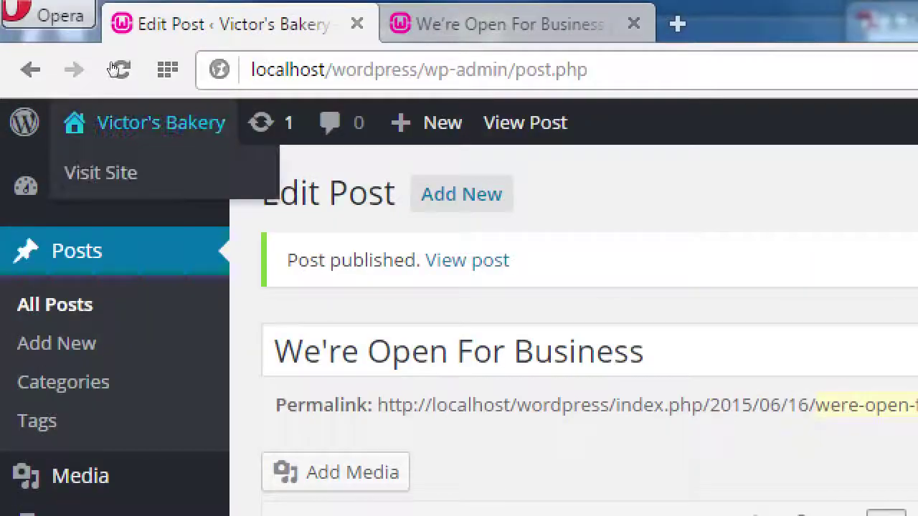
View the Victor's Bakery front page and scroll through the published post.
left_click(66, 90)
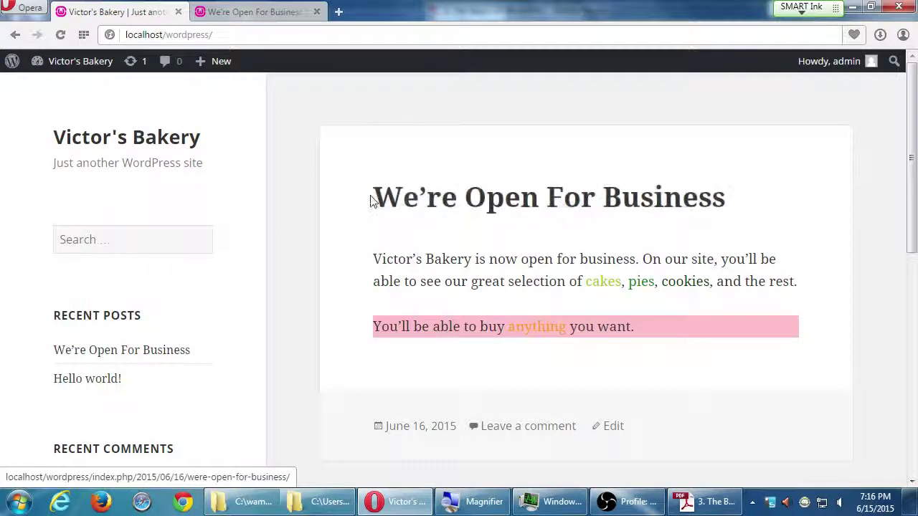
scroll(354, 199, "down", 6)
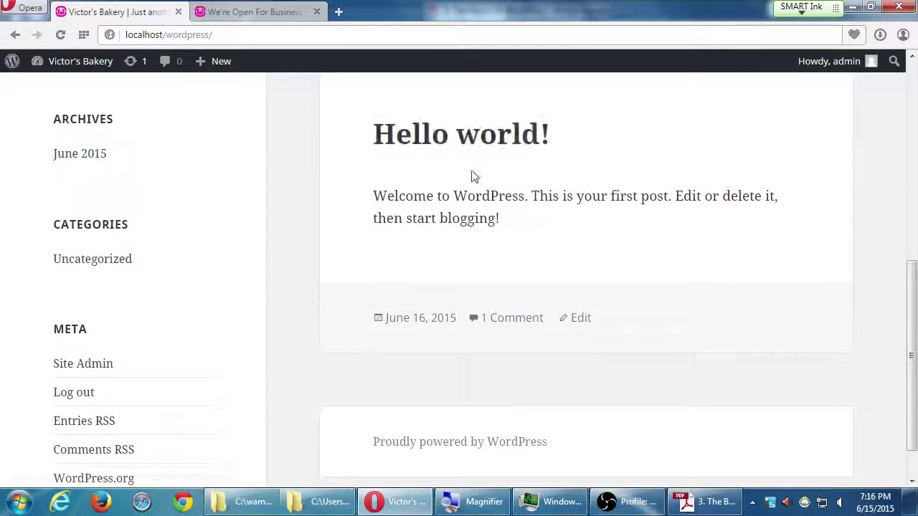
scroll(446, 198, "down", 1)
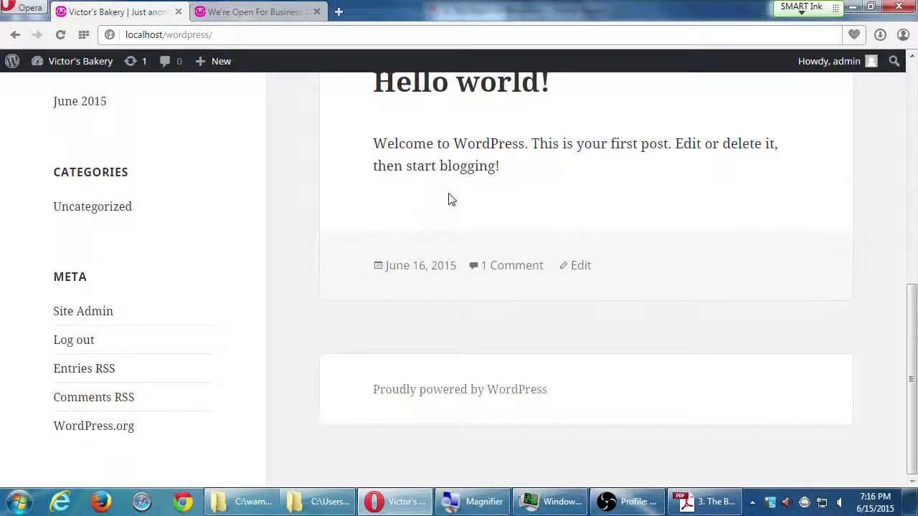
scroll(450, 200, "up", 7)
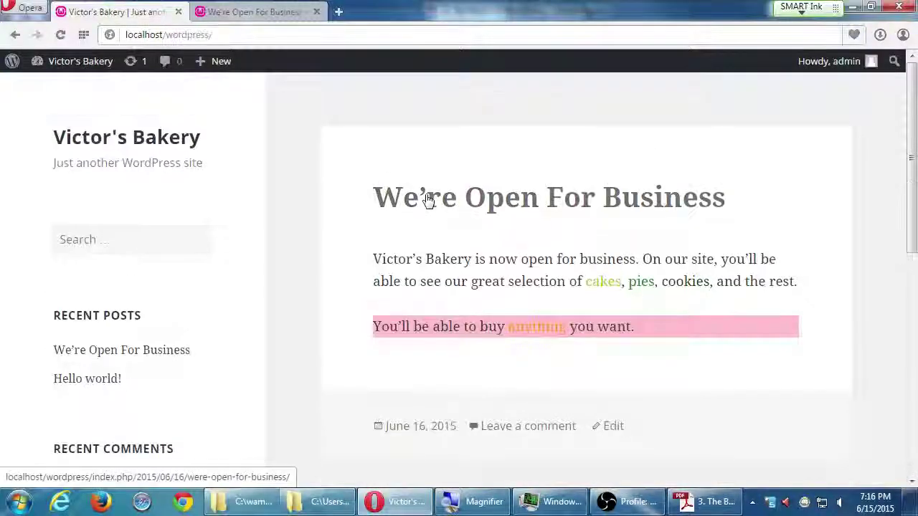